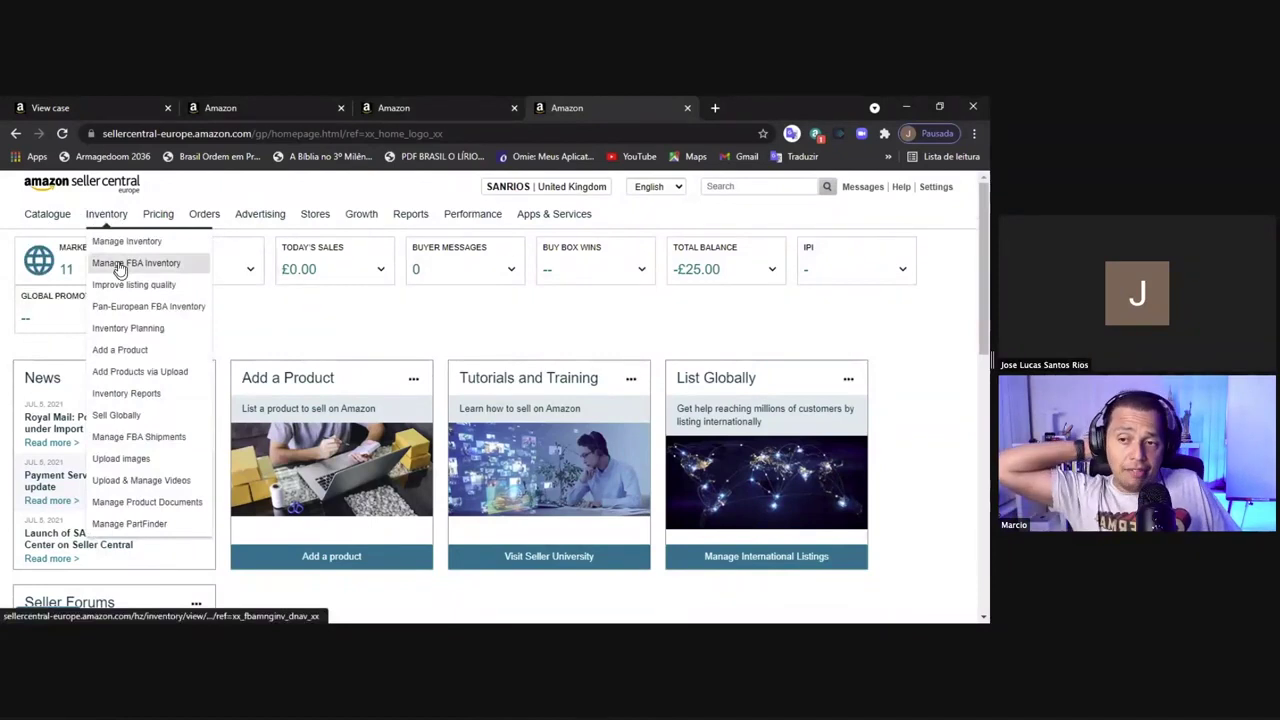
Go to Manage FBA Inventory and start adding a product from Amazon's catalogue
{"action": "left_click", "coordinate": [119, 266]}
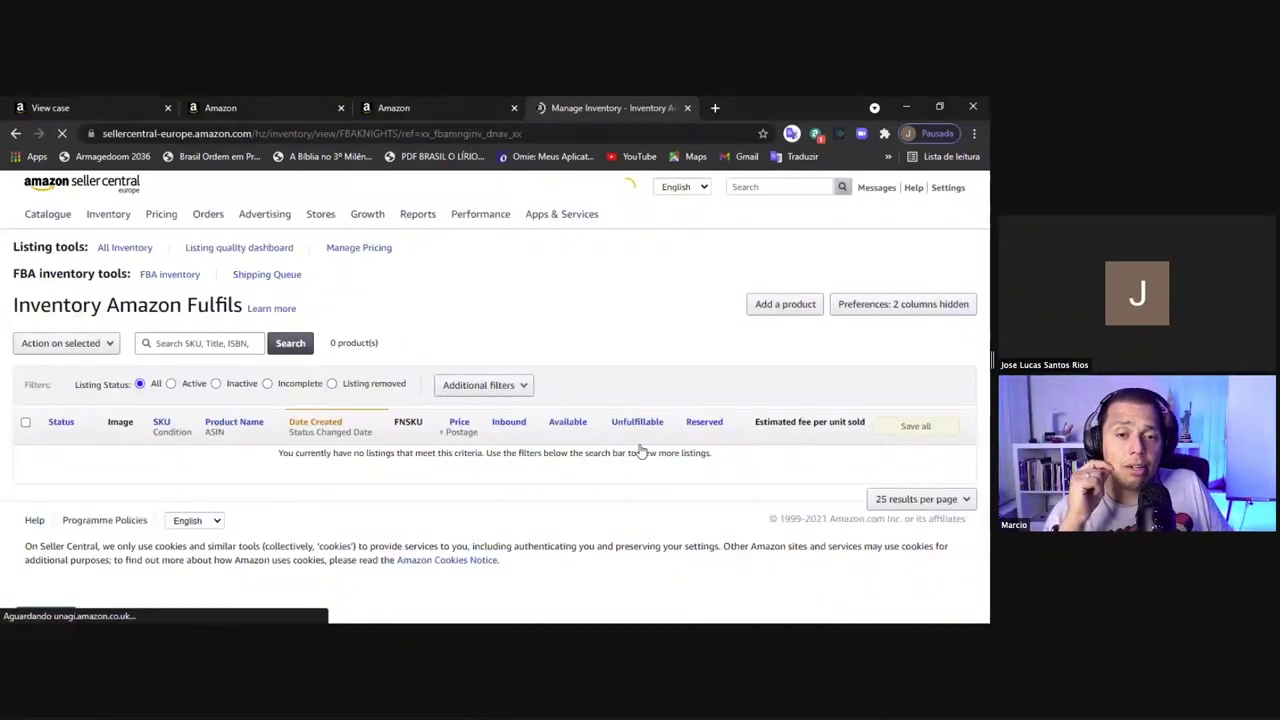
{"action": "left_click", "coordinate": [788, 307]}
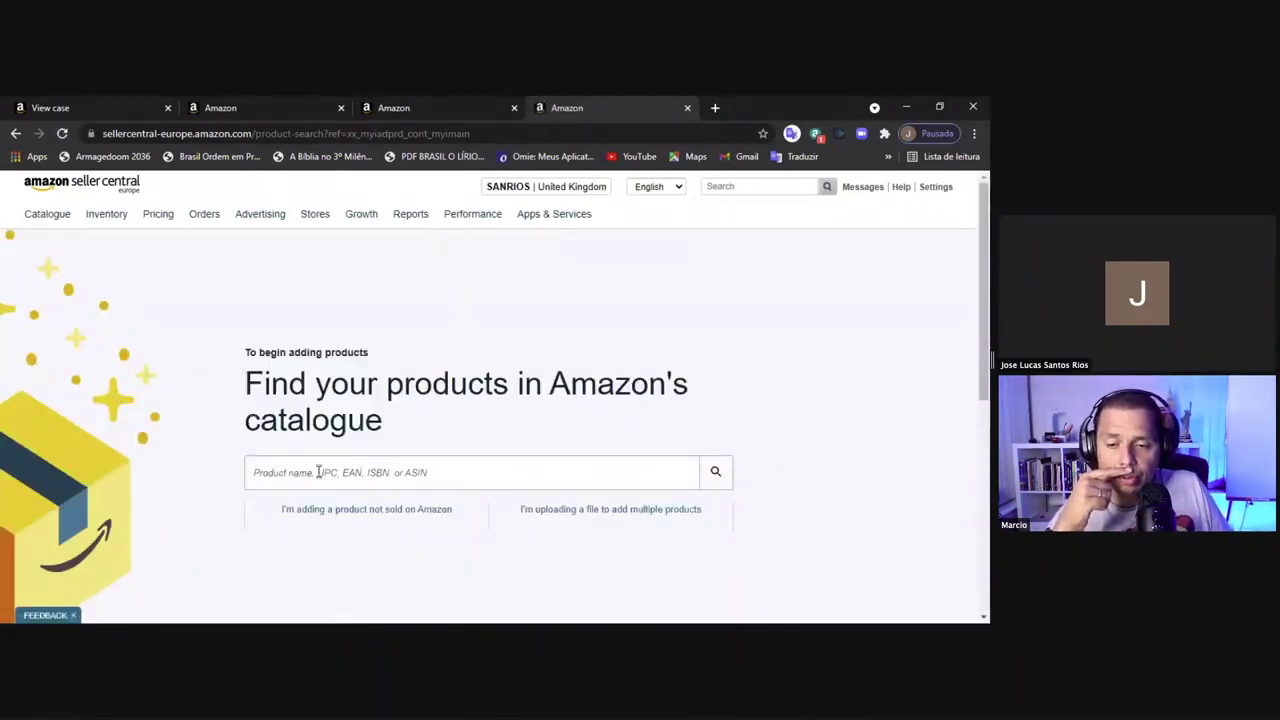
Paste ASIN B08C32839Q into the catalogue search, choose New condition, and open the offer form
{"action": "right_click", "coordinate": [318, 472]}
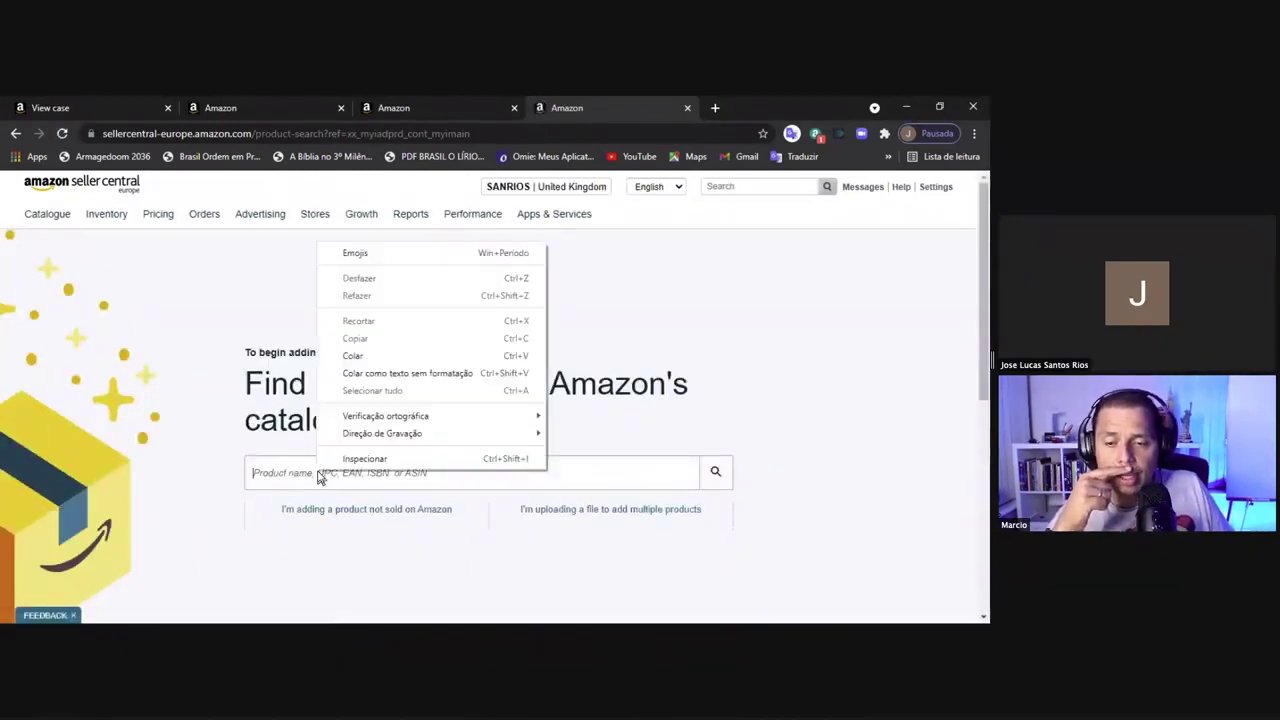
{"action": "left_click", "coordinate": [432, 357]}
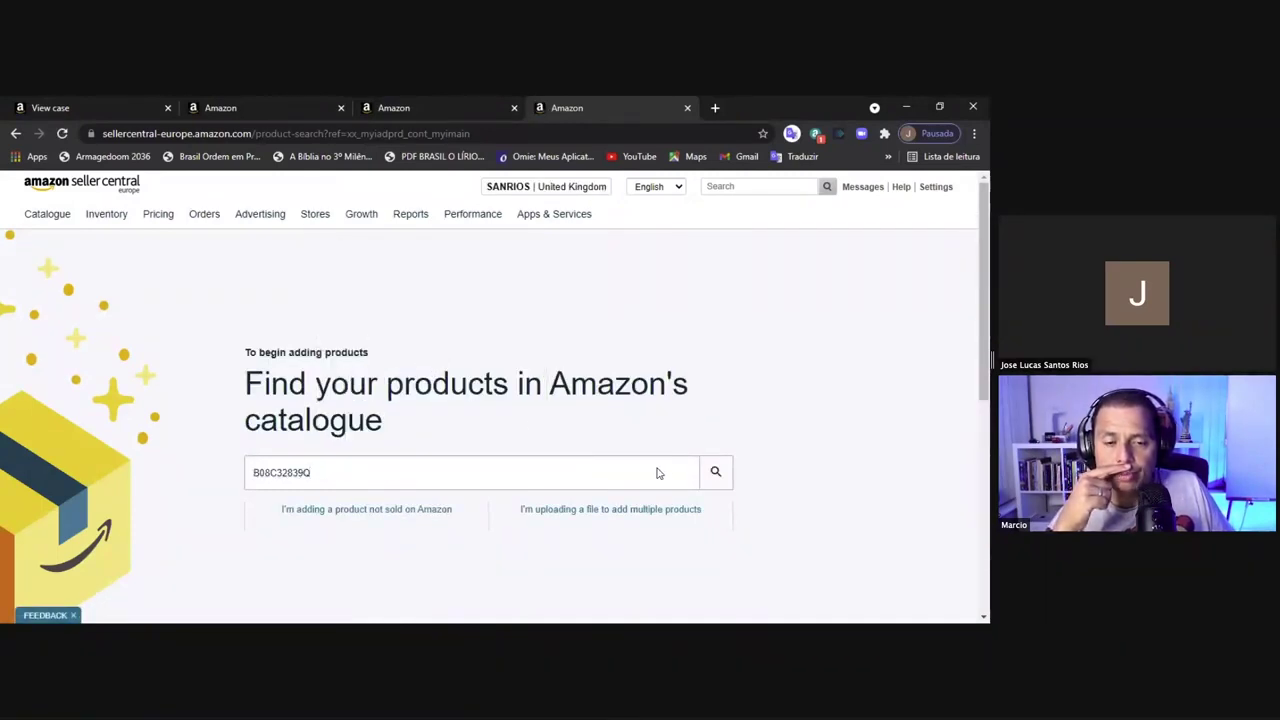
{"action": "left_click", "coordinate": [726, 478]}
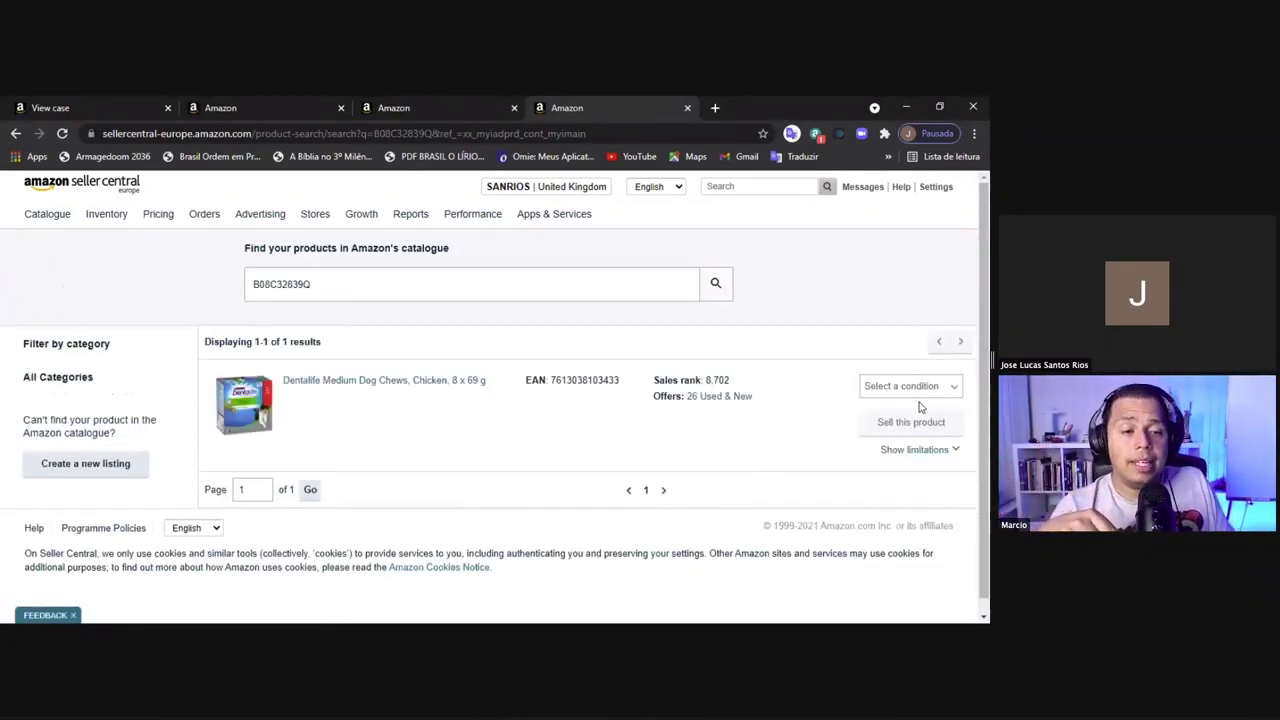
{"action": "left_click", "coordinate": [918, 392]}
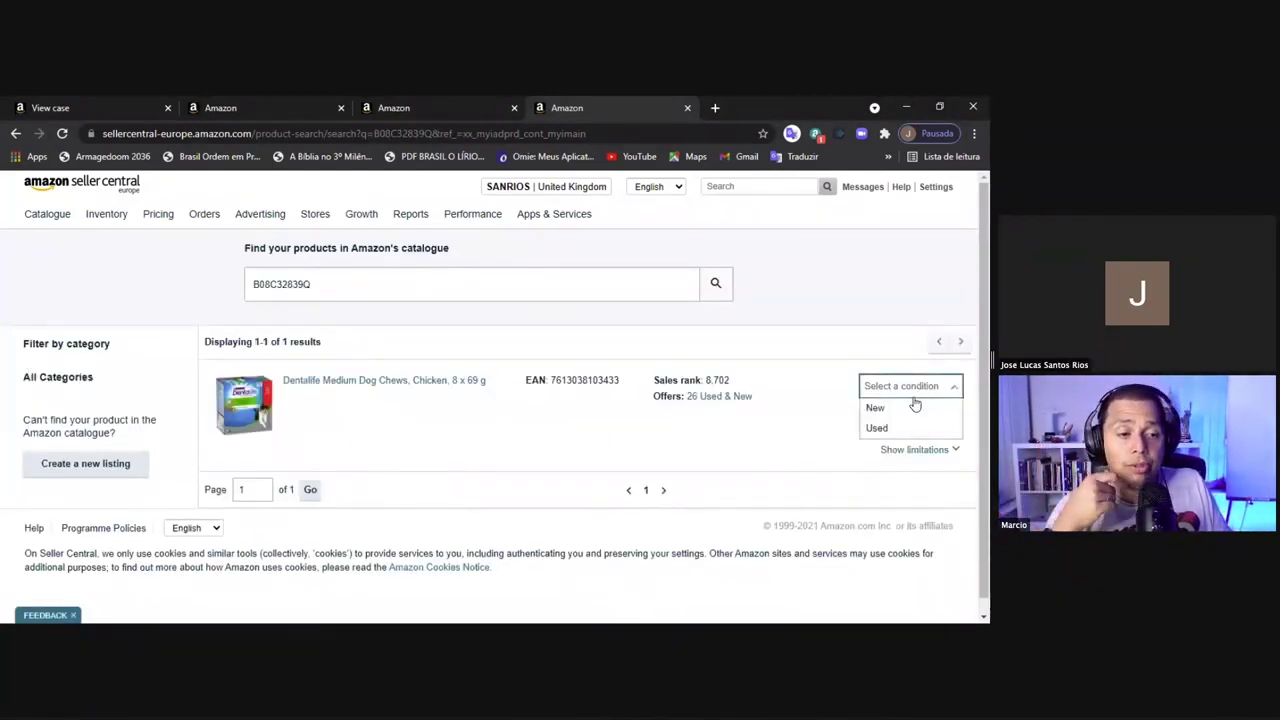
{"action": "left_click", "coordinate": [897, 412]}
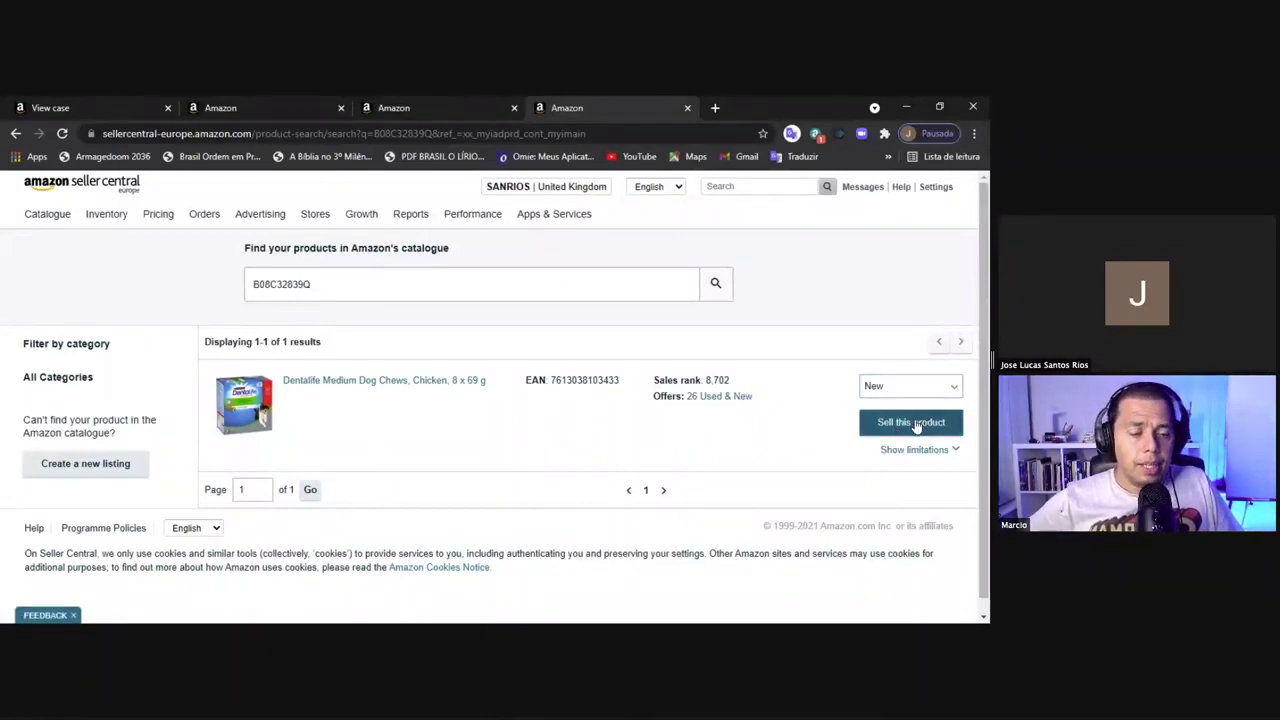
{"action": "left_click", "coordinate": [916, 424]}
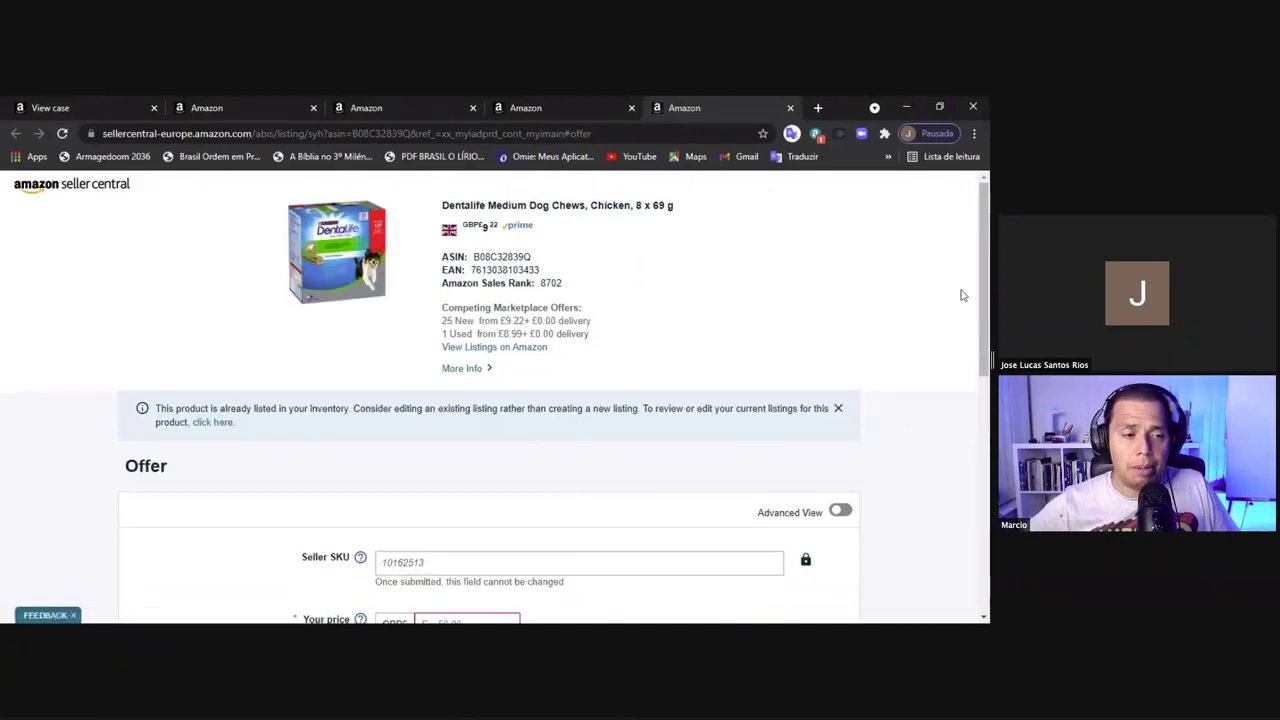
Enter a price of 11 and a quantity of 9, with condition New
{"action": "left_click_drag", "start_coordinate": [981, 318], "coordinate": [973, 398]}
{"action": "scroll", "coordinate": [975, 398], "scroll_direction": "down", "scroll_amount": 1}
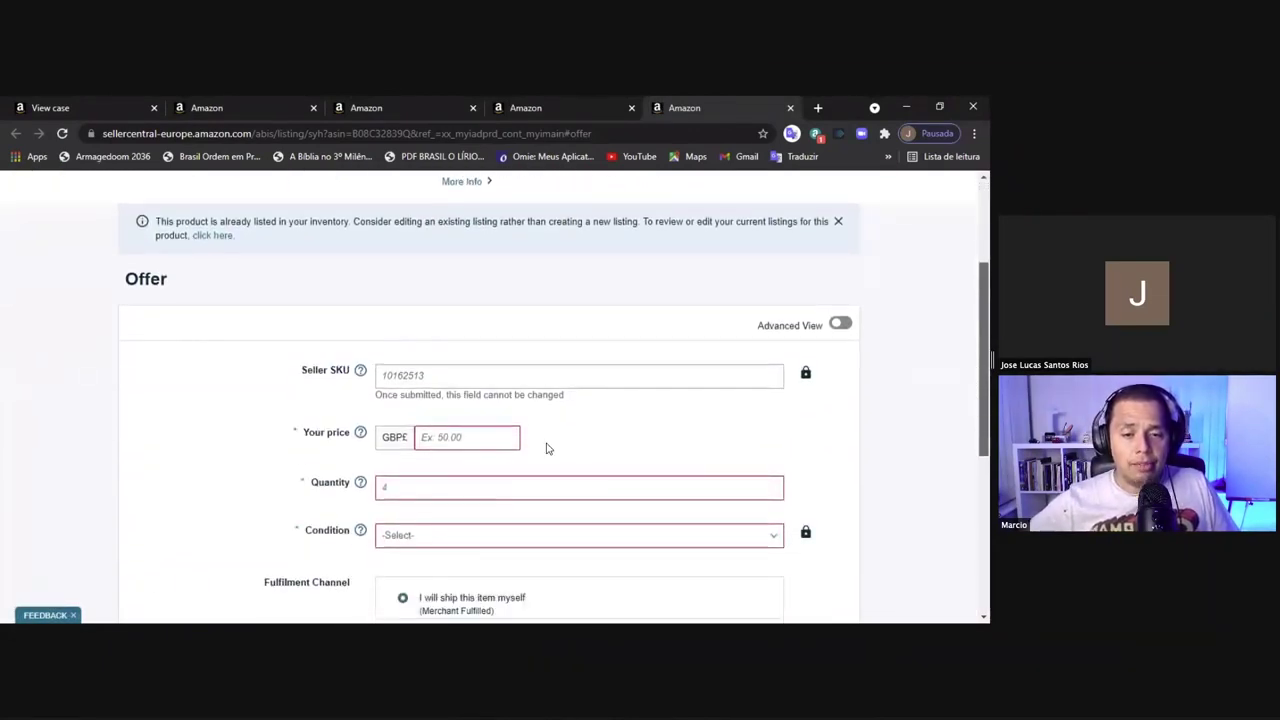
{"action": "left_click", "coordinate": [443, 436]}
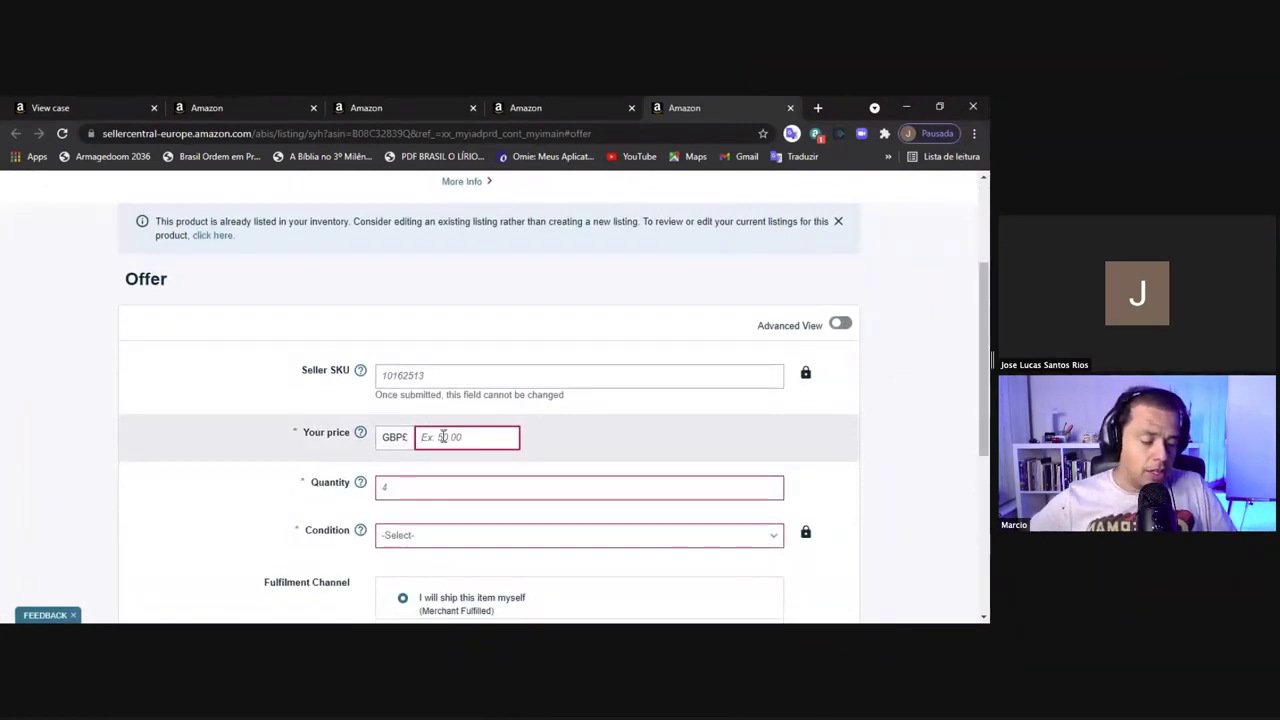
{"action": "type", "text": "11"}
{"action": "left_click", "coordinate": [395, 488]}
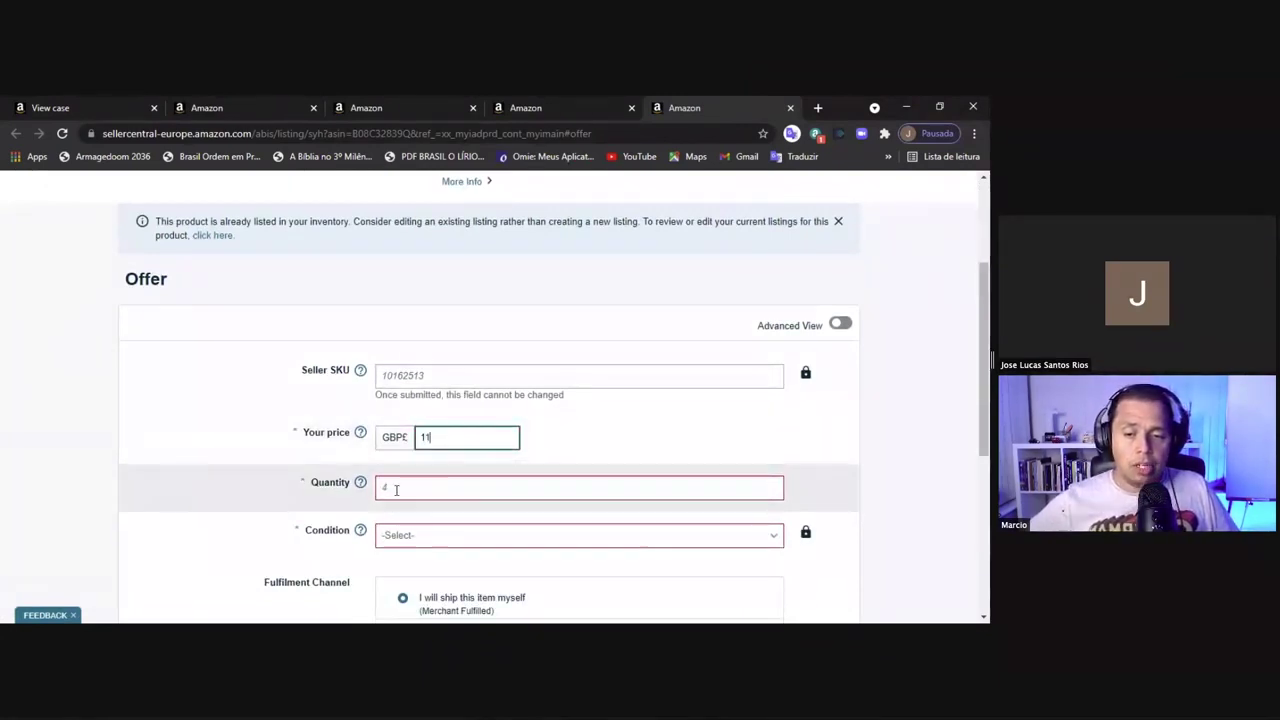
{"action": "type", "text": "9"}
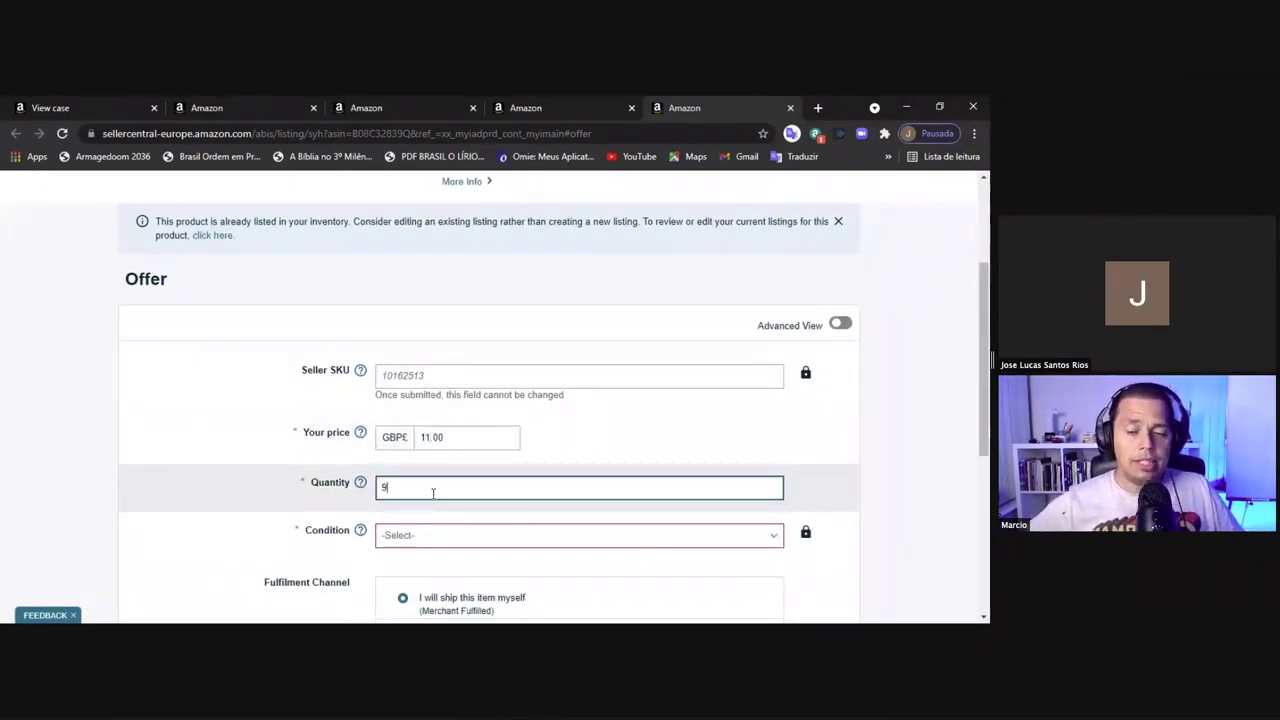
{"action": "left_click", "coordinate": [517, 540]}
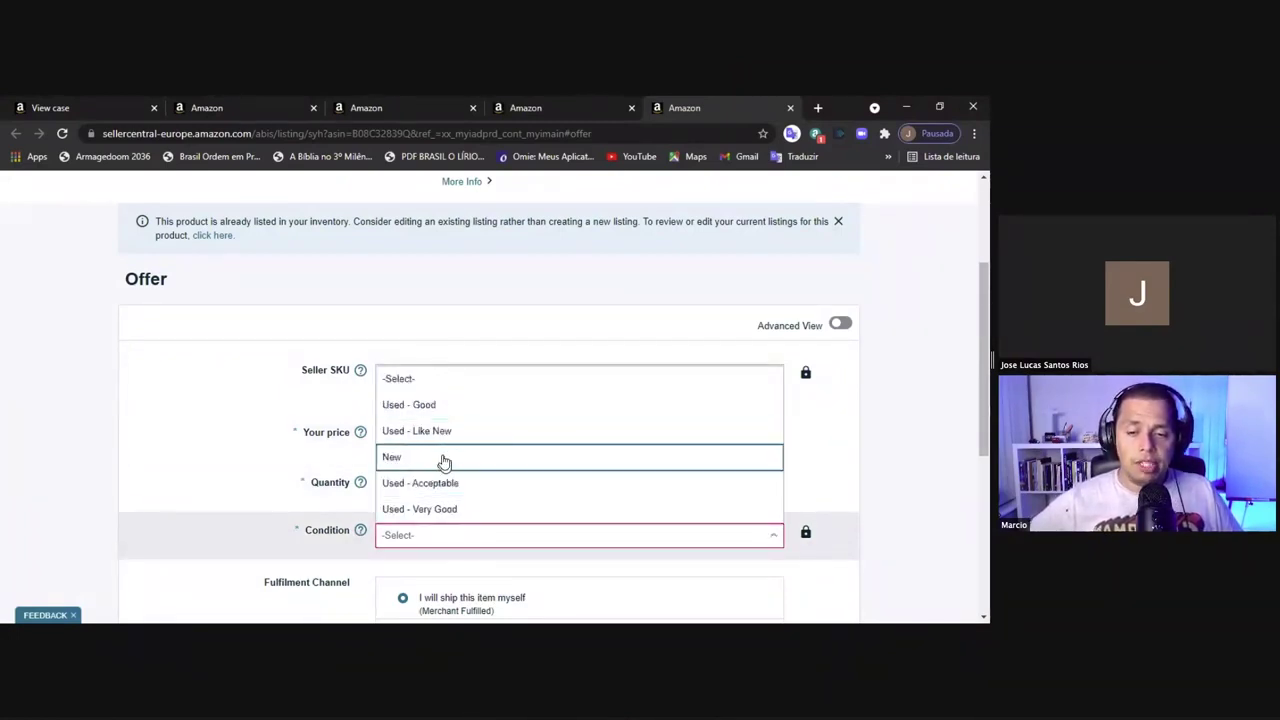
{"action": "left_click", "coordinate": [443, 458]}
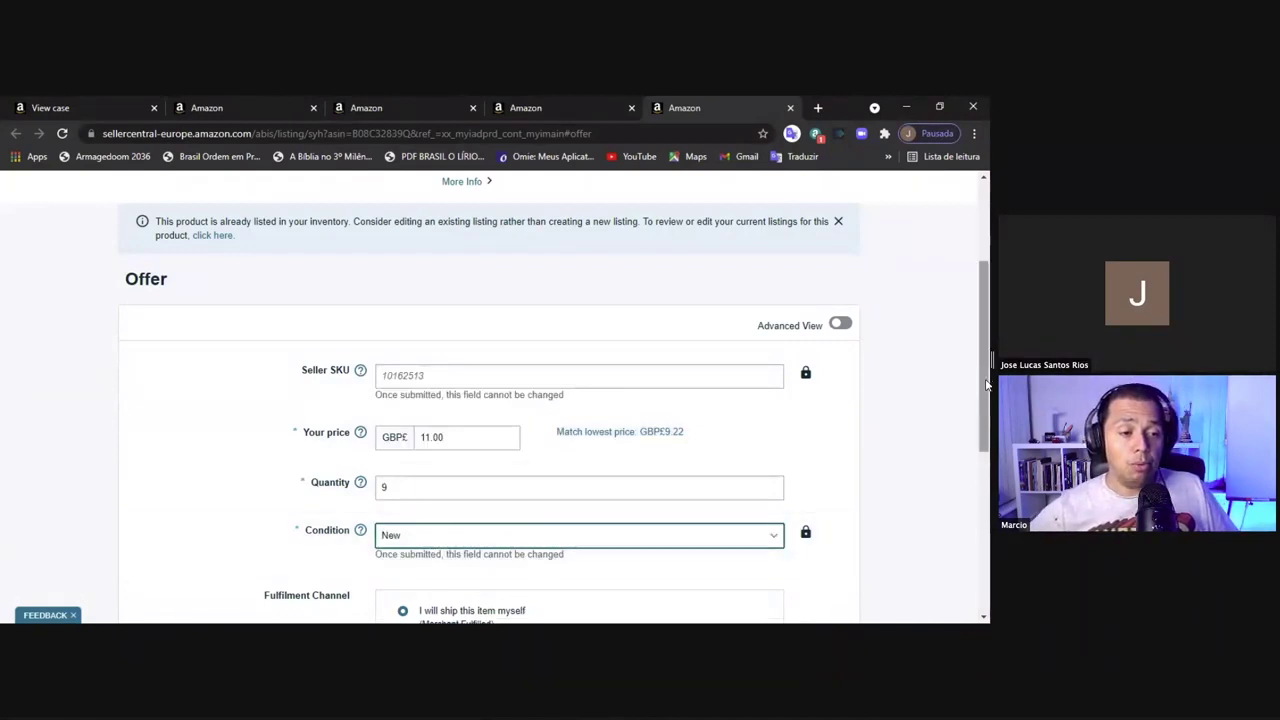
Choose Amazon will dispatch as the fulfilment channel and save the offer
{"action": "left_click_drag", "start_coordinate": [985, 455], "coordinate": [985, 460]}
{"action": "scroll", "coordinate": [985, 460], "scroll_direction": "down", "scroll_amount": 2}
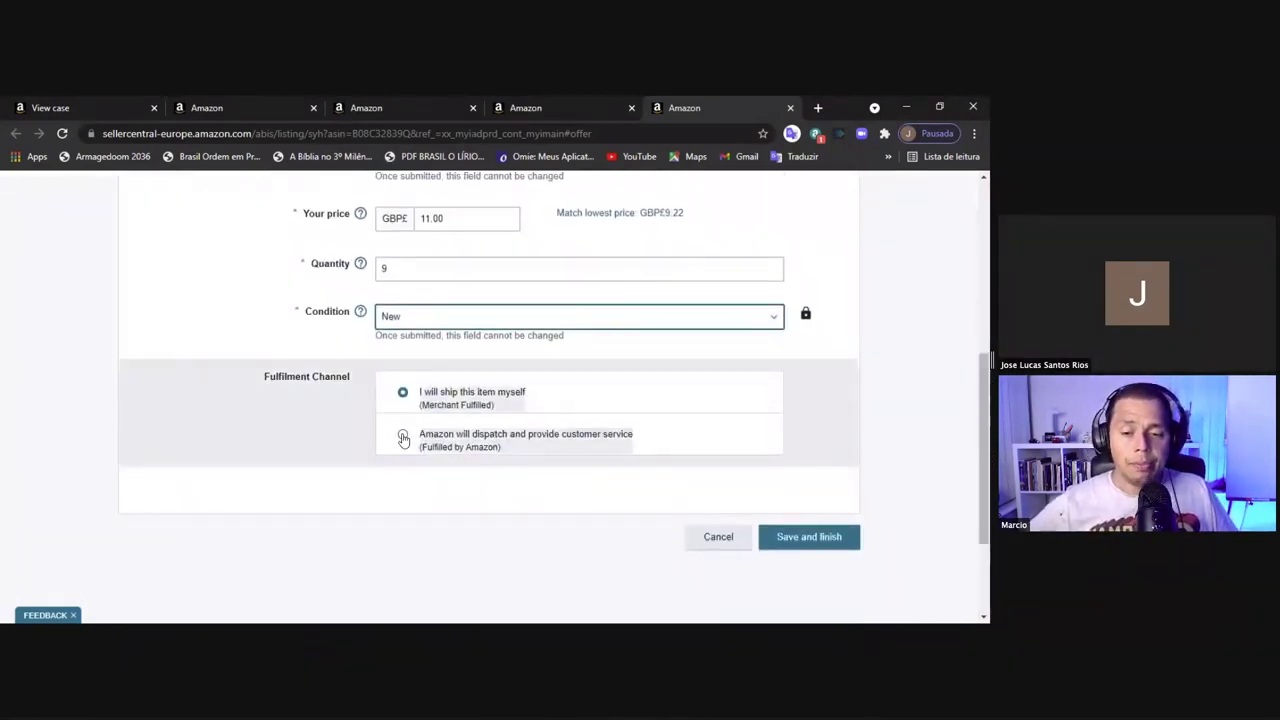
{"action": "left_click", "coordinate": [403, 439]}
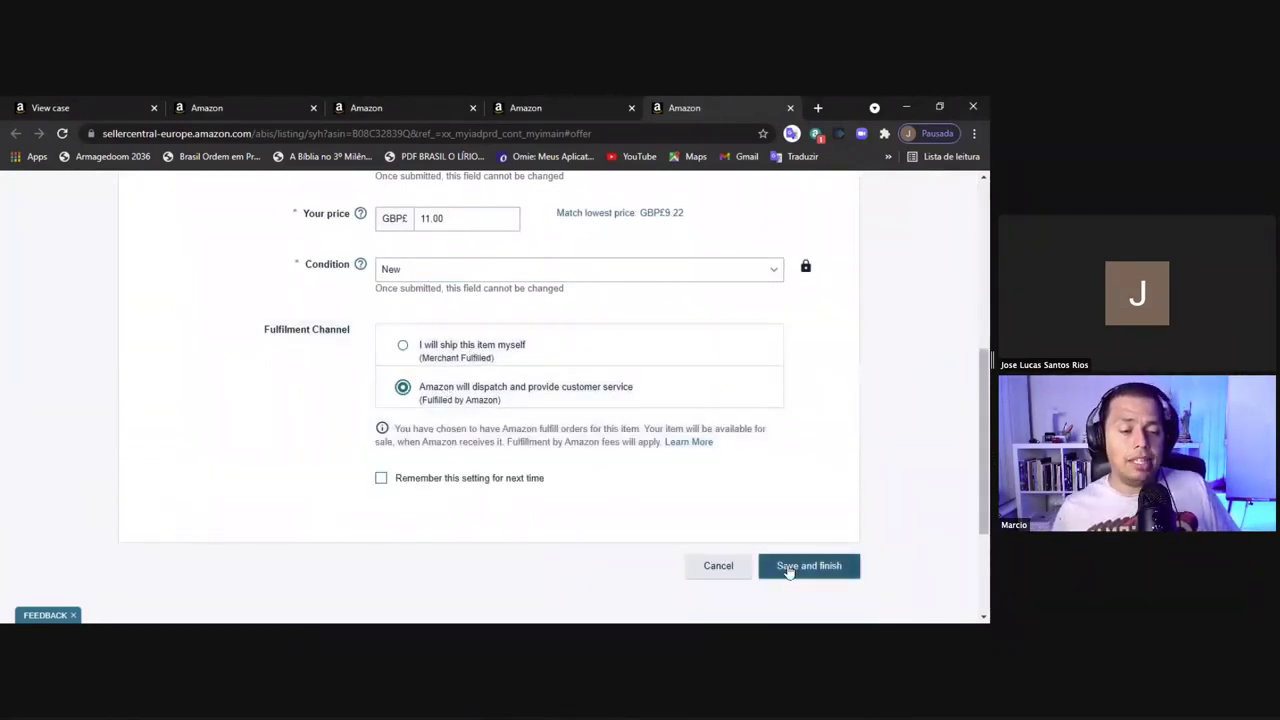
{"action": "left_click", "coordinate": [789, 570]}
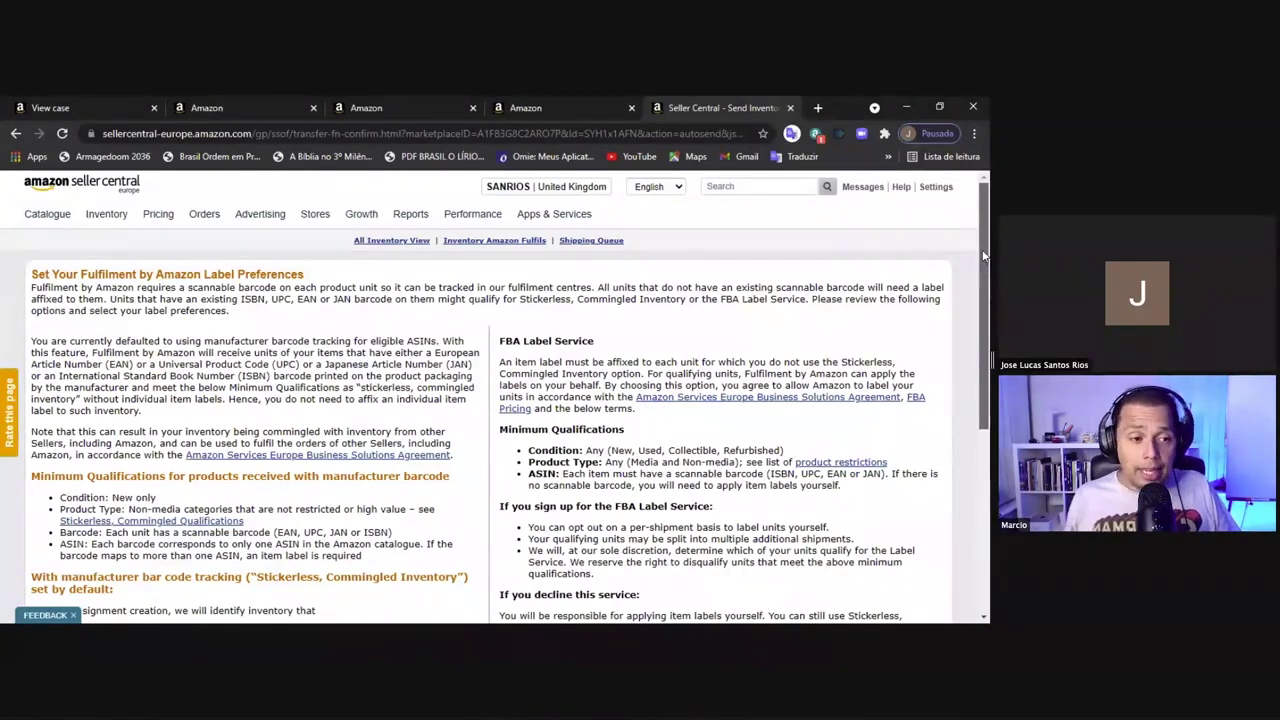
Accept the FBA Label Service and review the selection
{"action": "scroll", "coordinate": [965, 446], "scroll_direction": "down", "scroll_amount": 2}
{"action": "scroll", "coordinate": [965, 446], "scroll_direction": "down", "scroll_amount": 2}
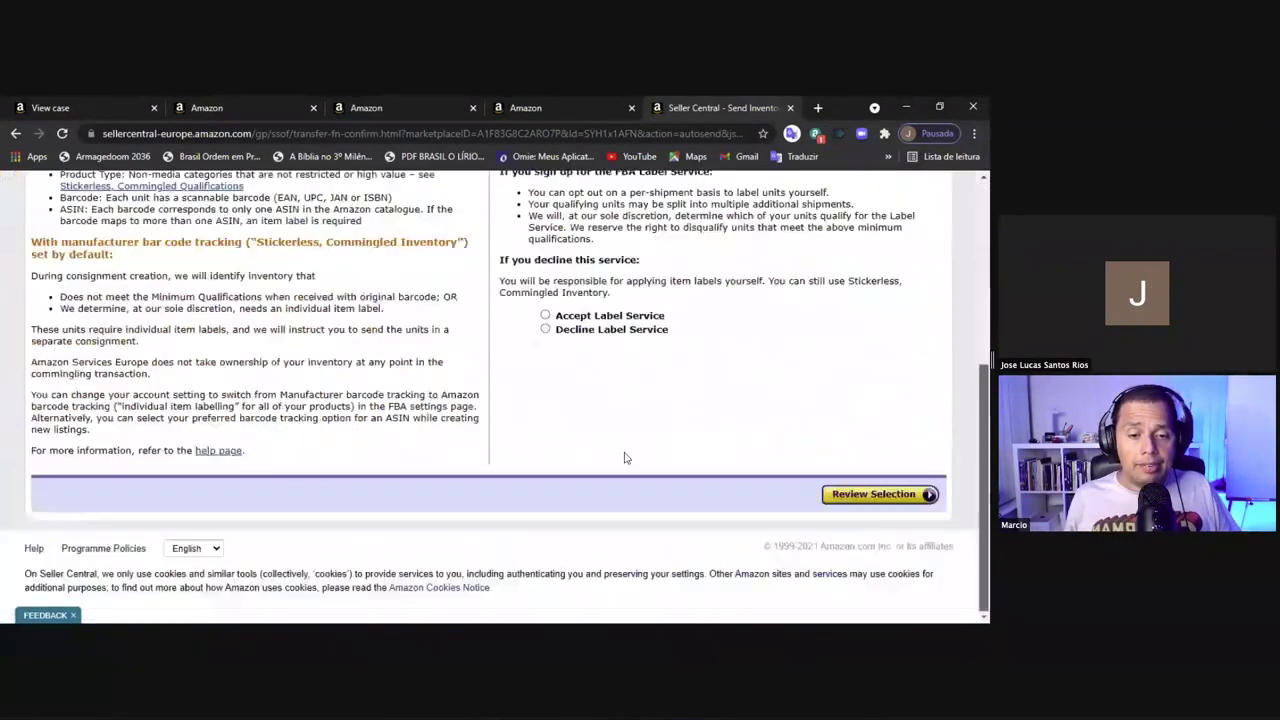
{"action": "left_click", "coordinate": [545, 317]}
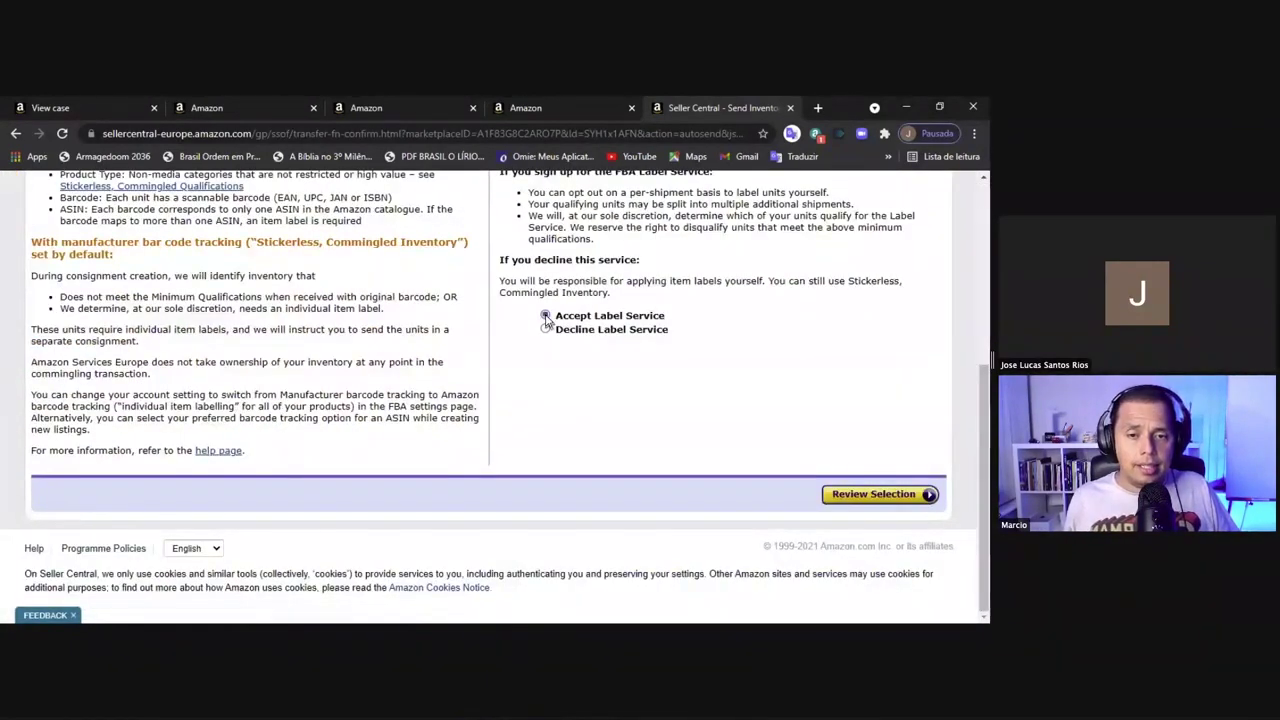
{"action": "left_click", "coordinate": [855, 495]}
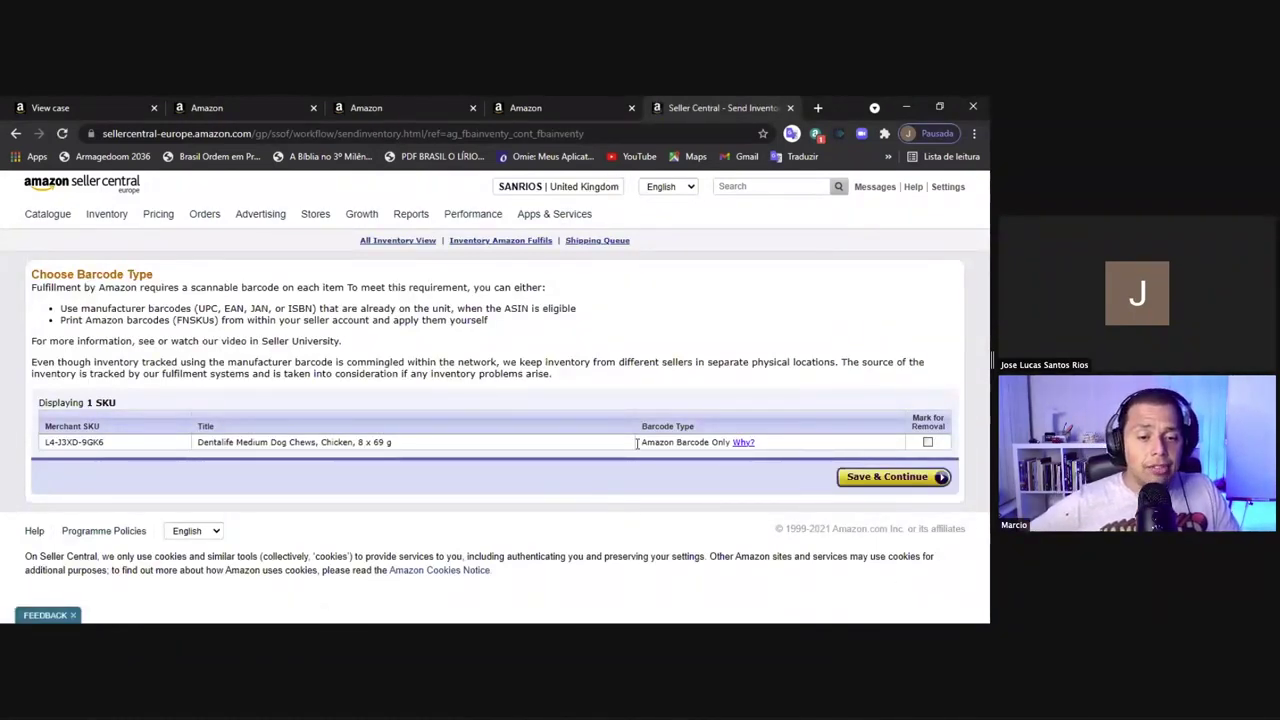
Keep Amazon Barcode Only for the Dentalife SKU and save to continue
{"action": "left_click_drag", "start_coordinate": [642, 443], "coordinate": [714, 456]}
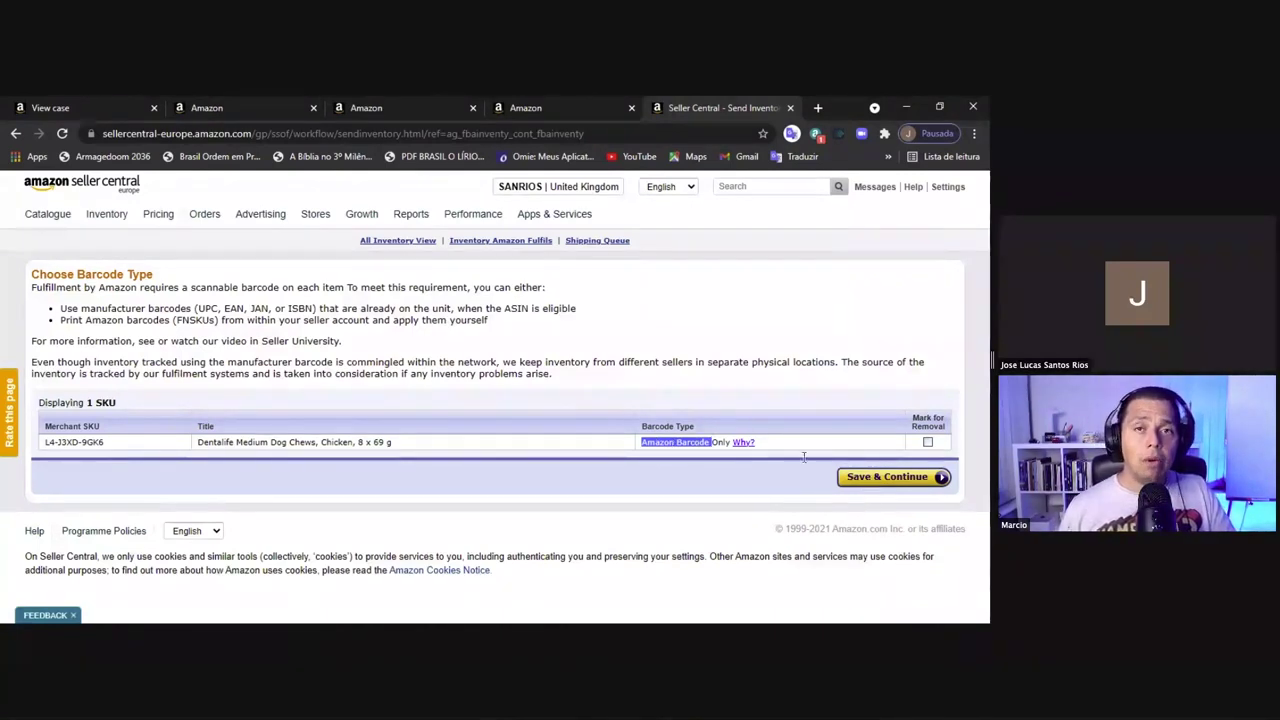
{"action": "left_click", "coordinate": [862, 480]}
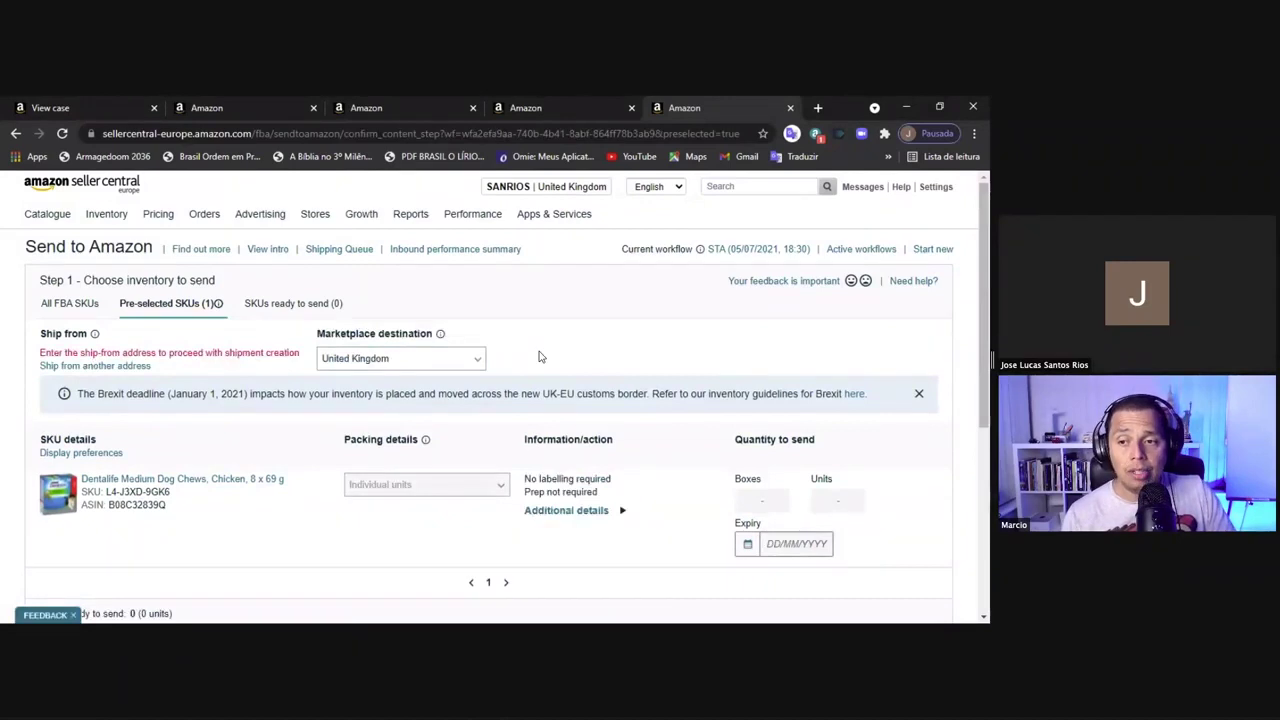
Start a new ship-from address with United Kingdom as the country
{"action": "left_click", "coordinate": [112, 372]}
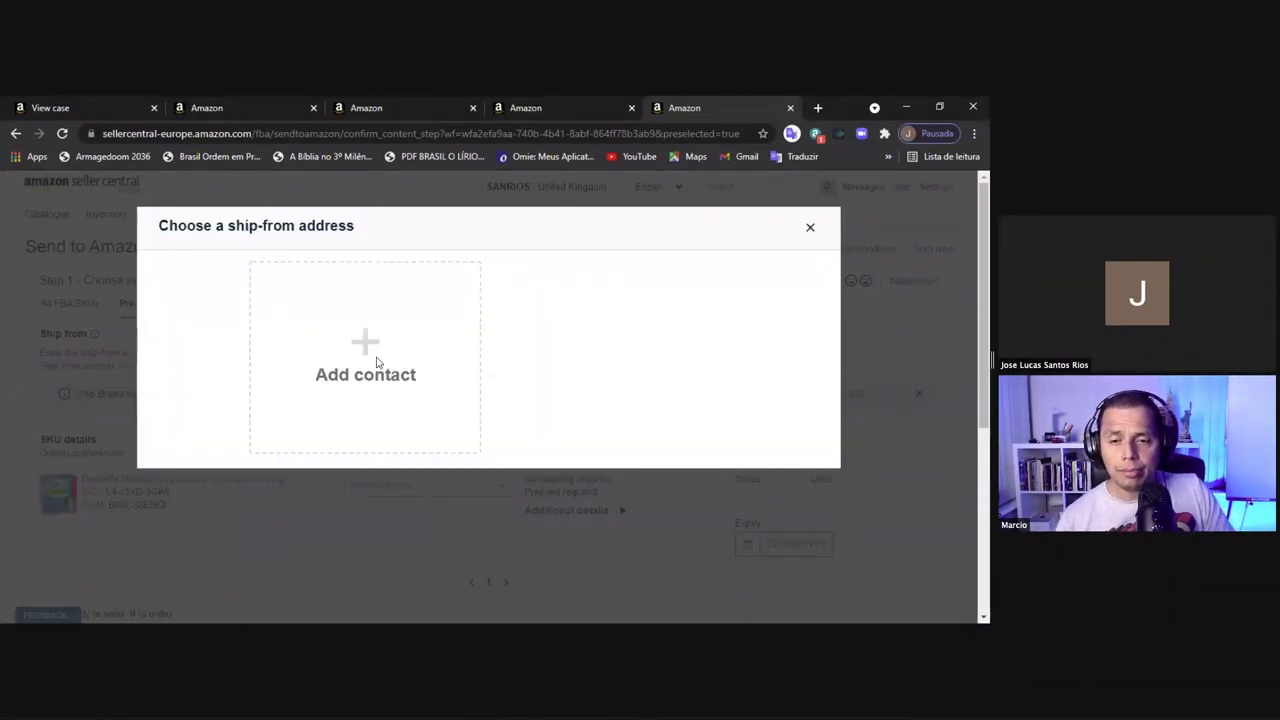
{"action": "left_click", "coordinate": [373, 352]}
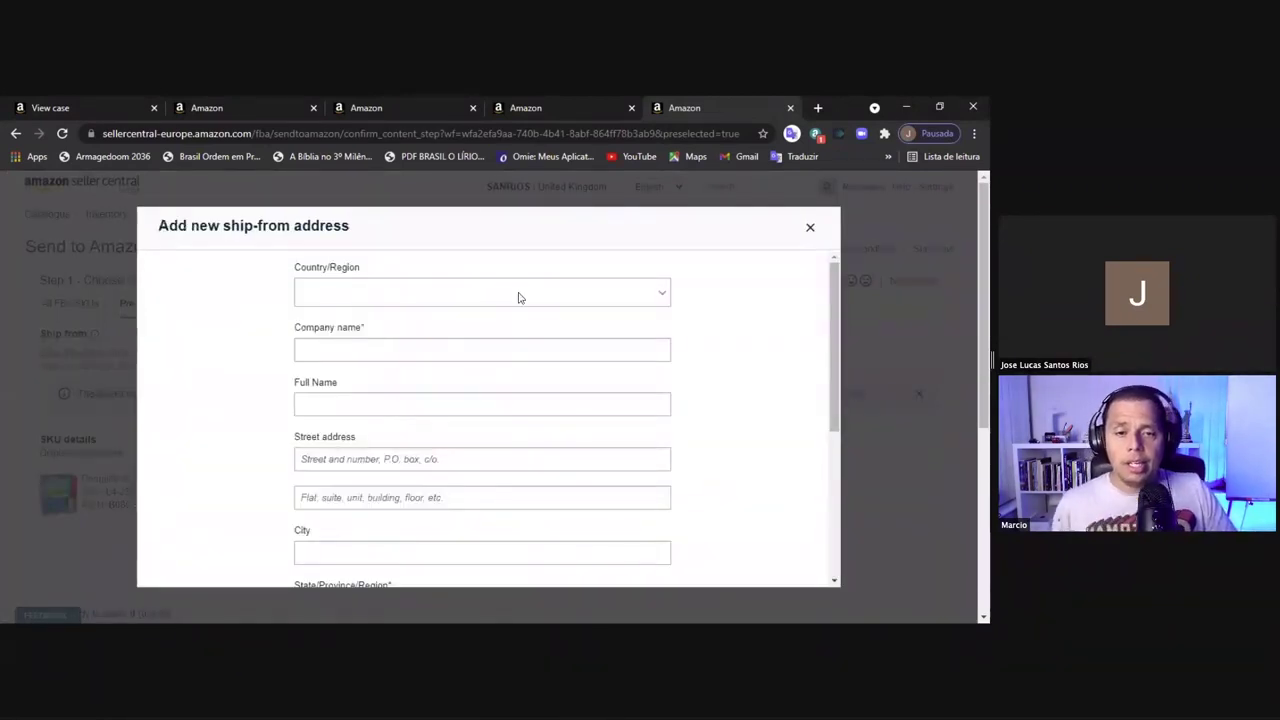
{"action": "left_click", "coordinate": [600, 293]}
{"action": "left_click", "coordinate": [661, 296]}
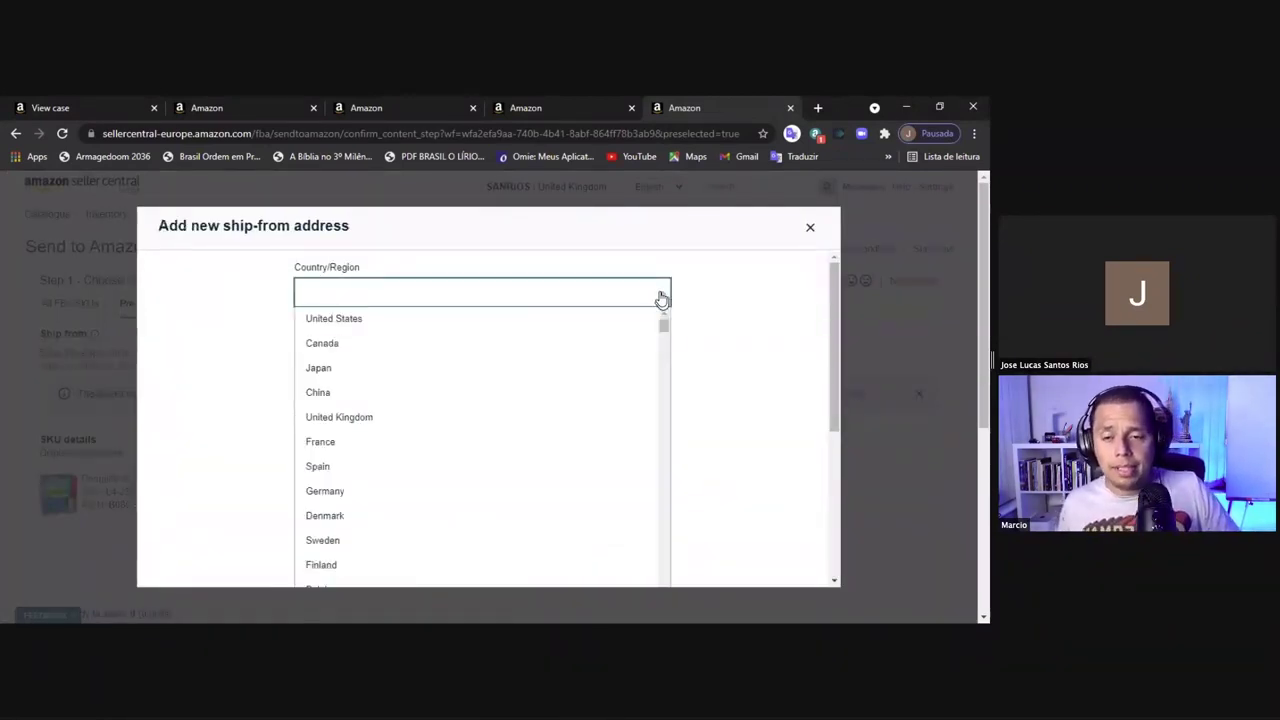
{"action": "left_click", "coordinate": [335, 418]}
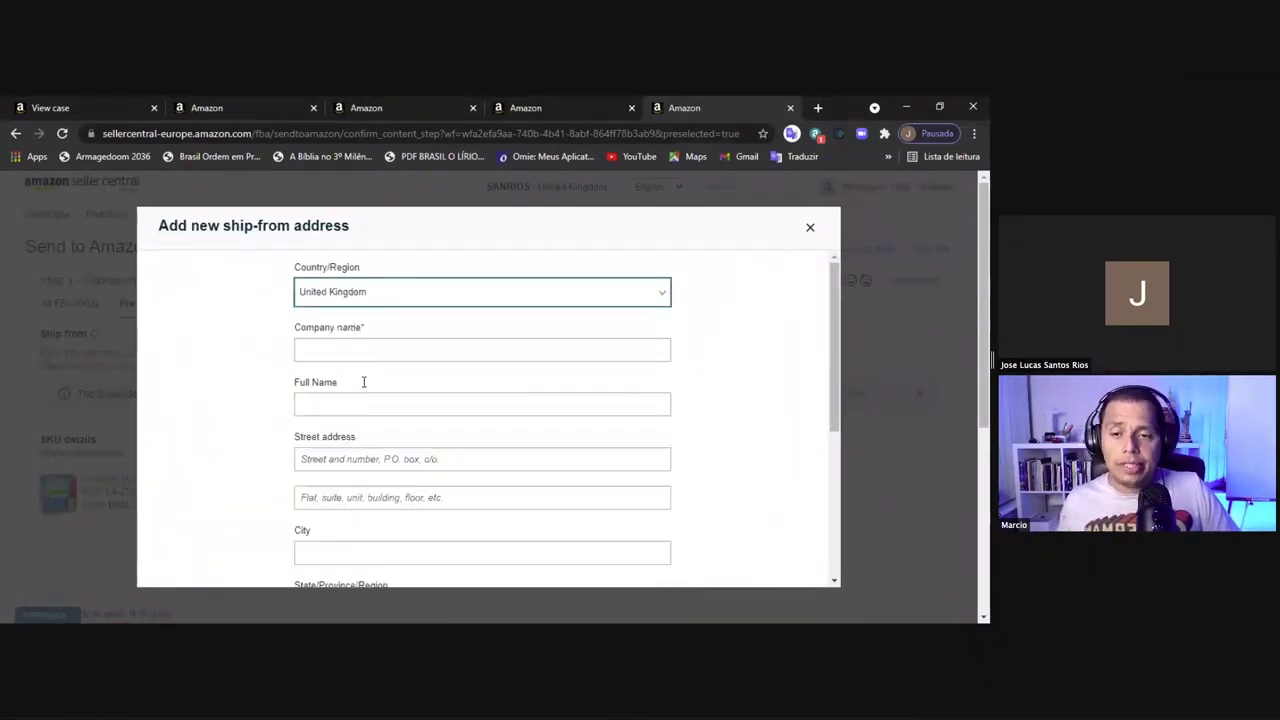
Enter the company and full contact name, then autofill street and city from a saved address
{"action": "left_click", "coordinate": [399, 346]}
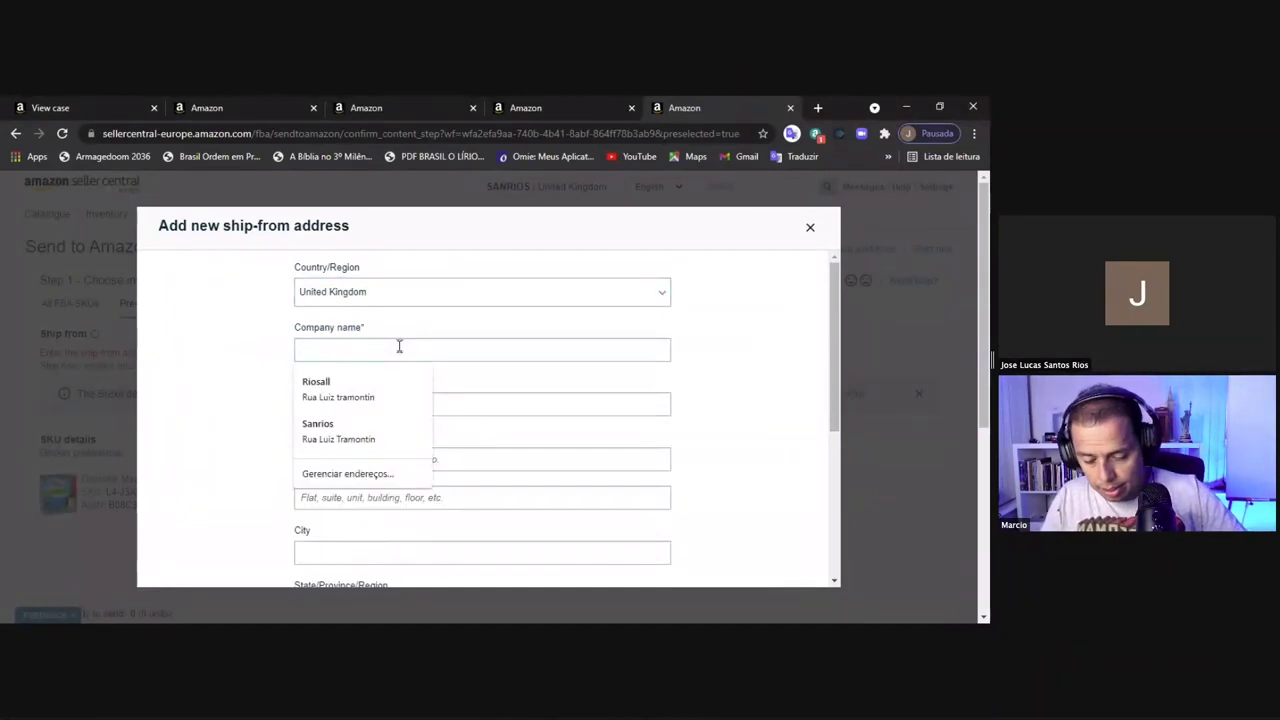
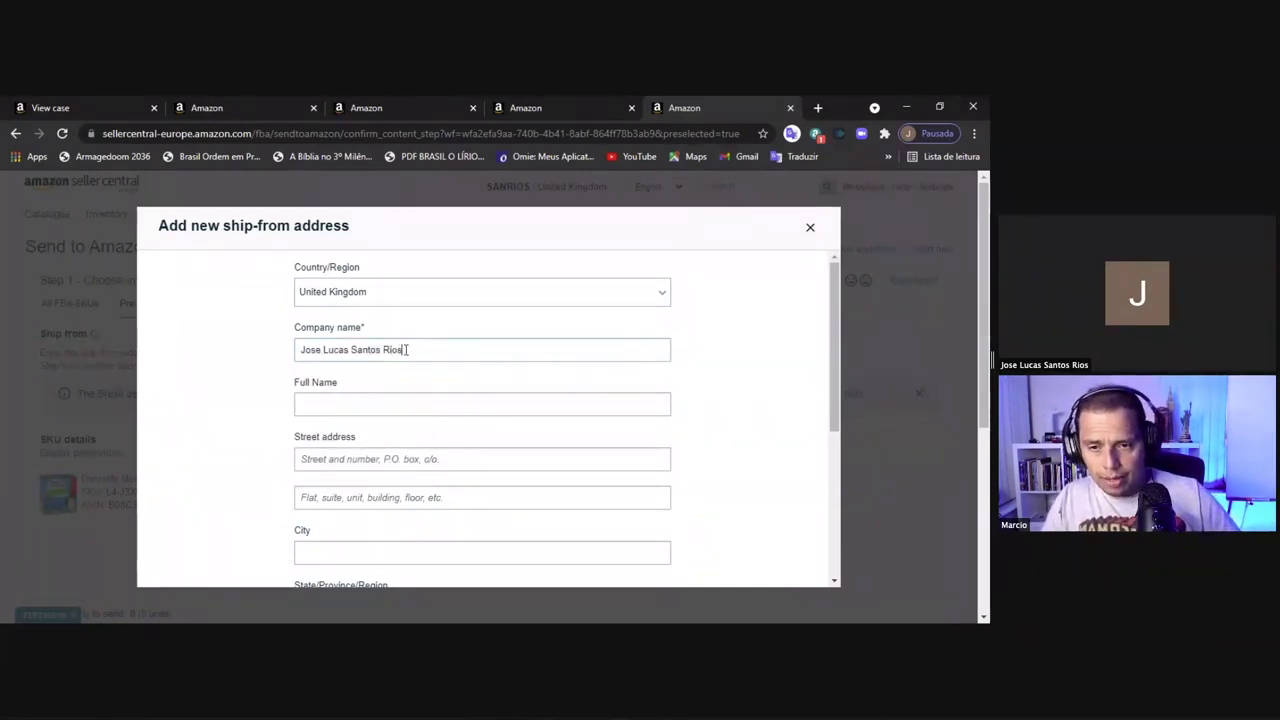
{"action": "left_click", "coordinate": [404, 399]}
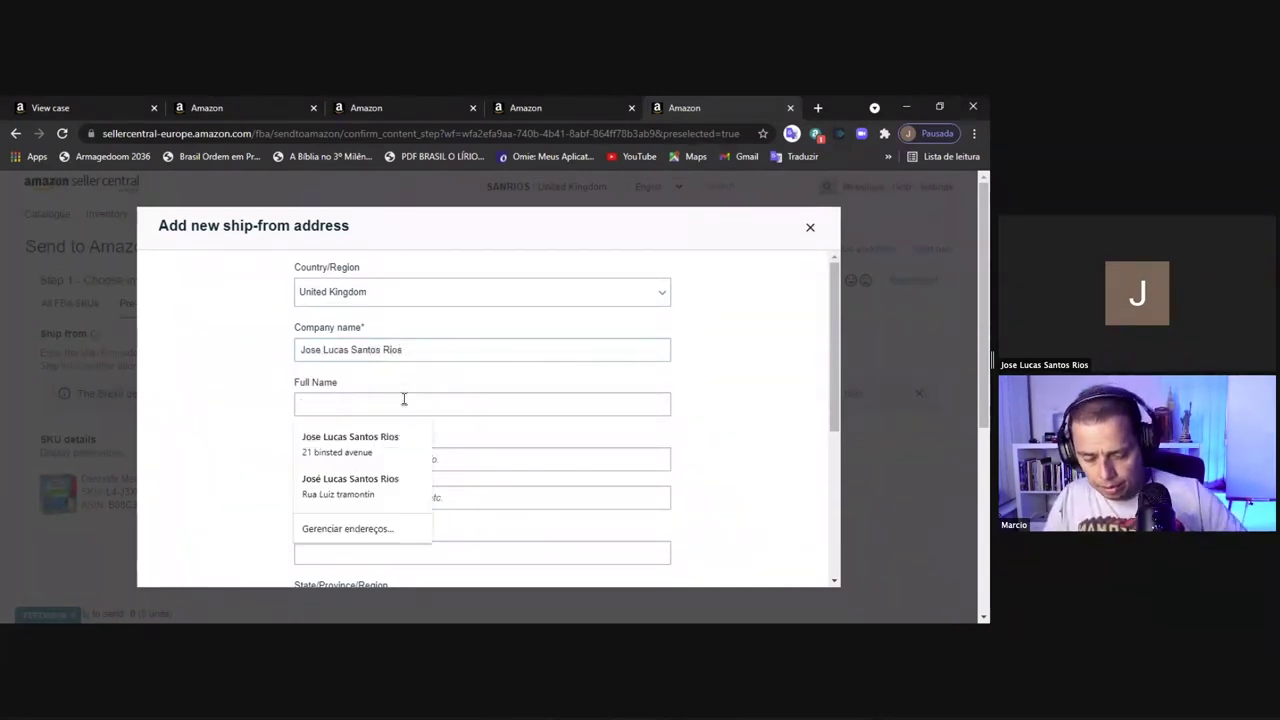
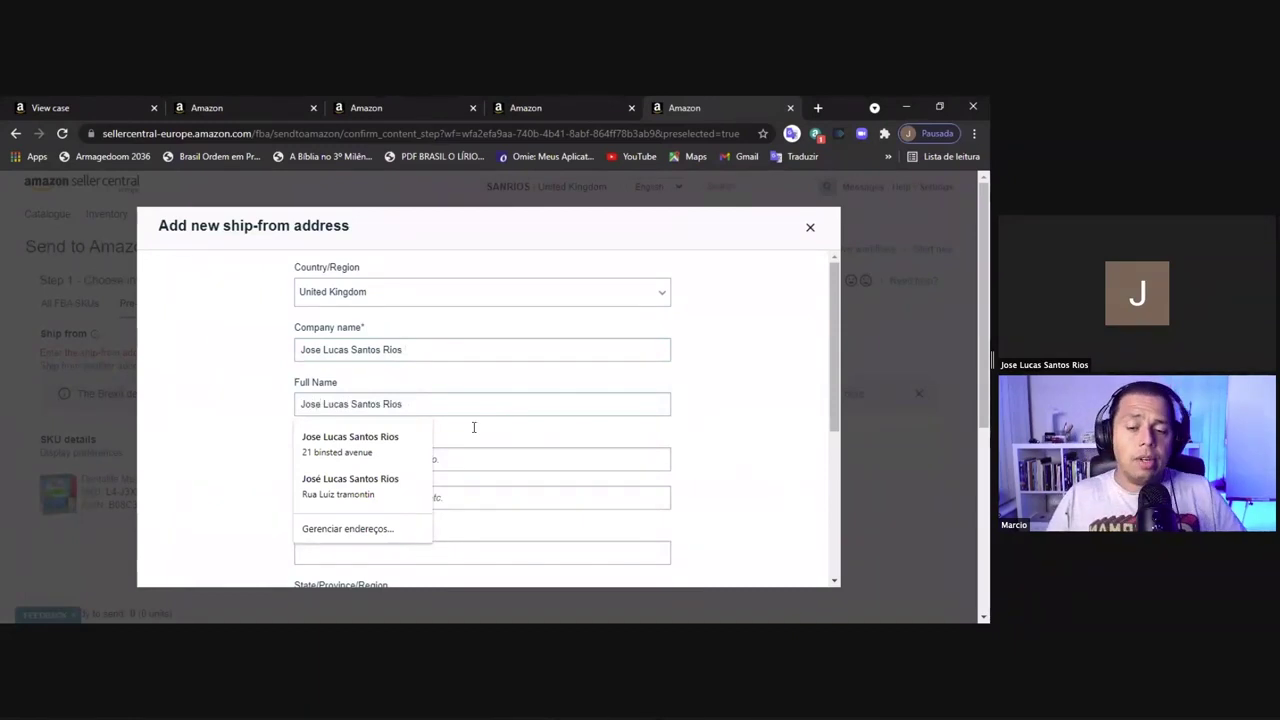
{"action": "left_click", "coordinate": [500, 455]}
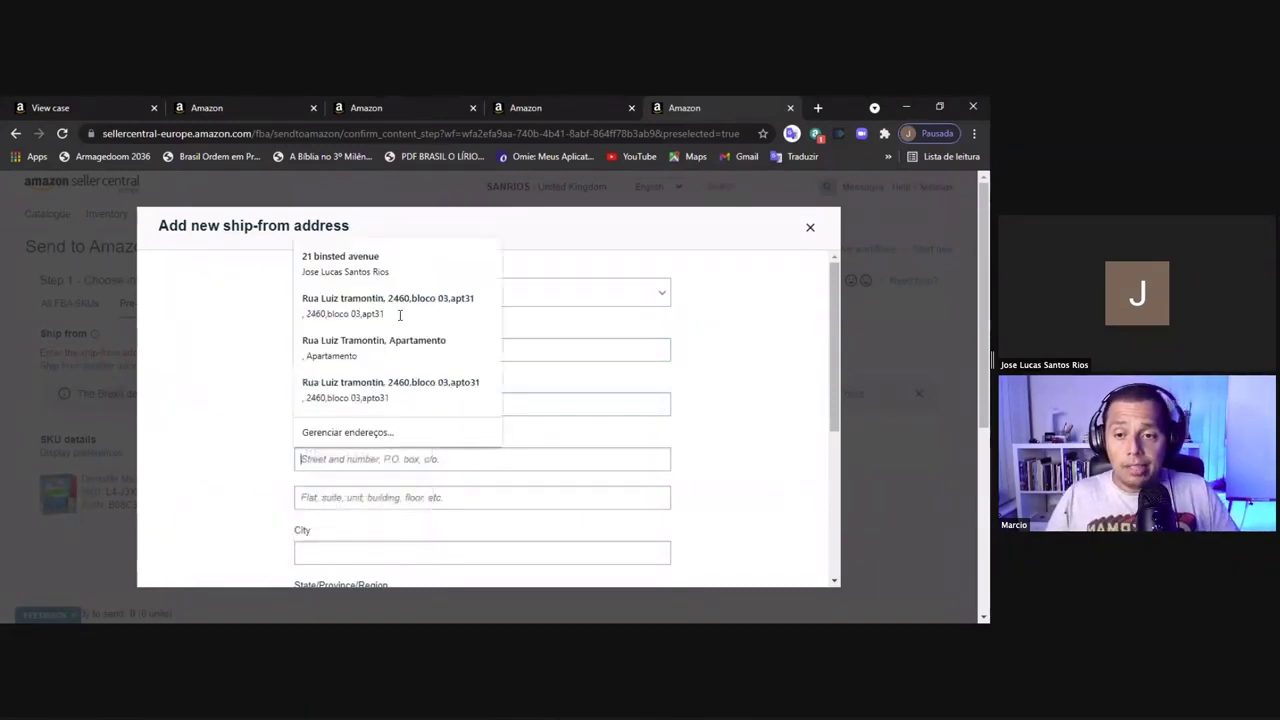
{"action": "left_click", "coordinate": [380, 268]}
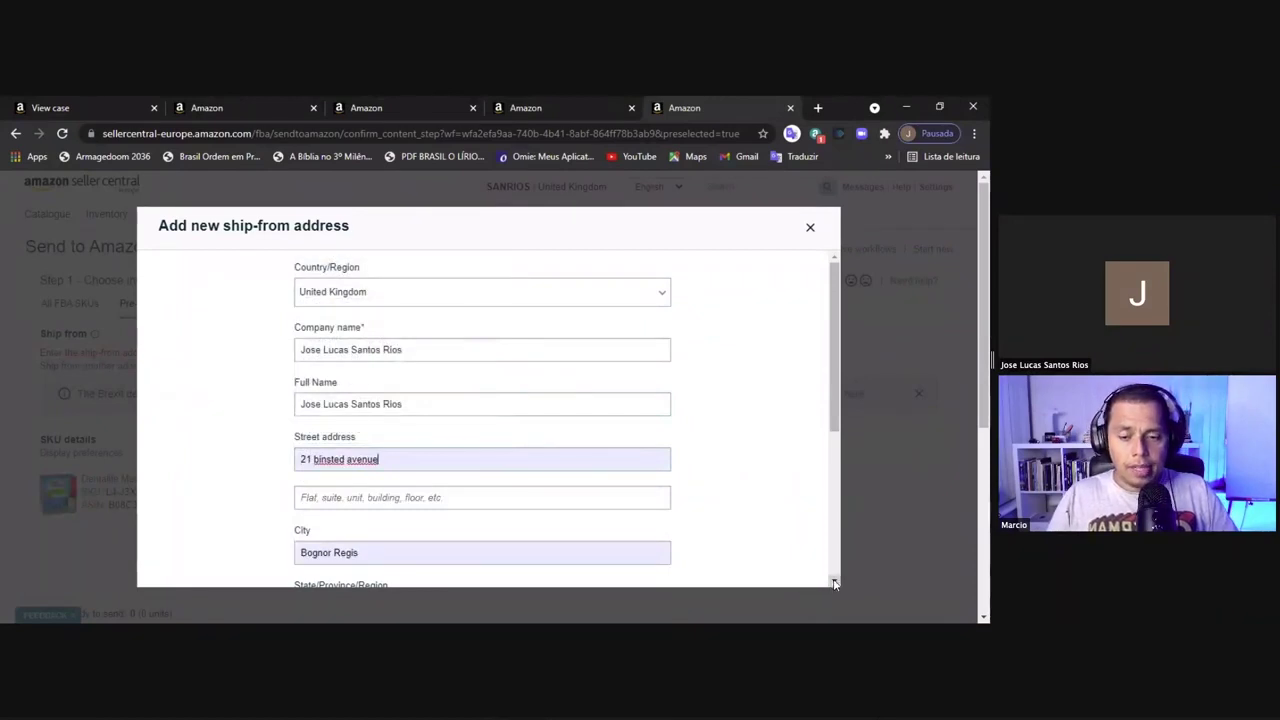
Fill in the contact's e-mail address, replacing the placeholder text
{"action": "scroll", "coordinate": [835, 584], "scroll_direction": "down", "scroll_amount": 3}
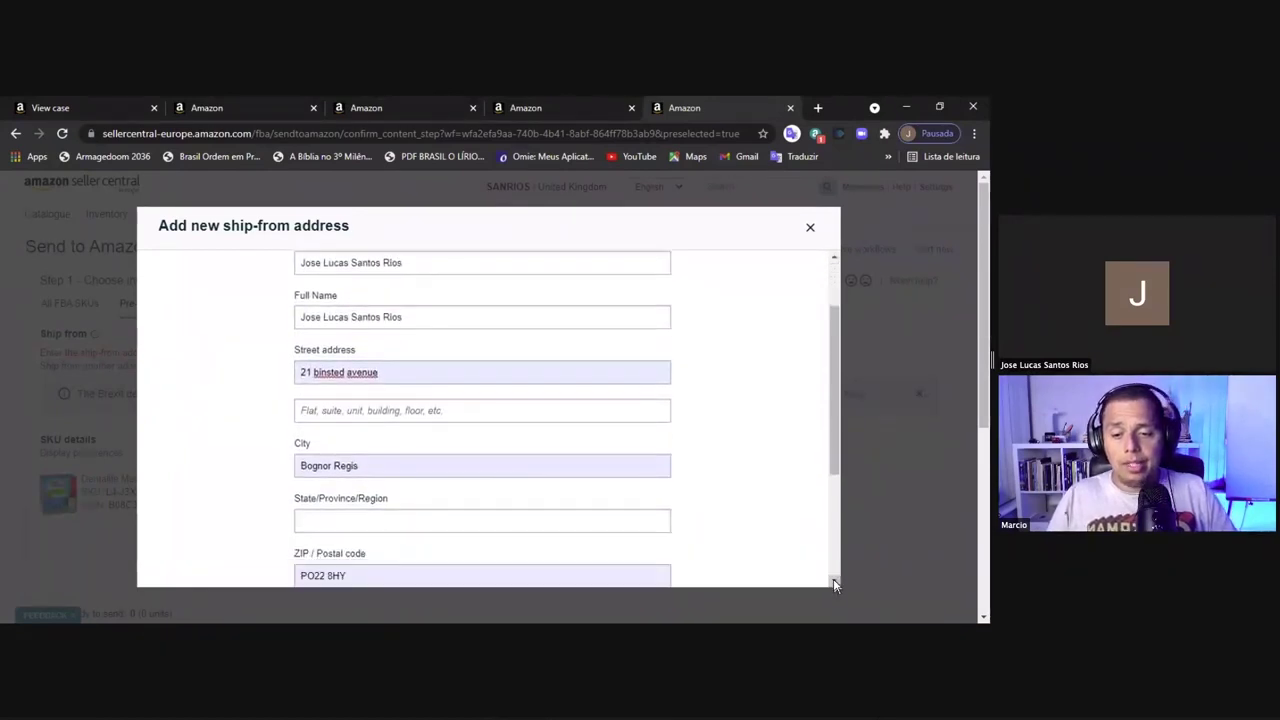
{"action": "scroll", "coordinate": [835, 586], "scroll_direction": "down", "scroll_amount": 4}
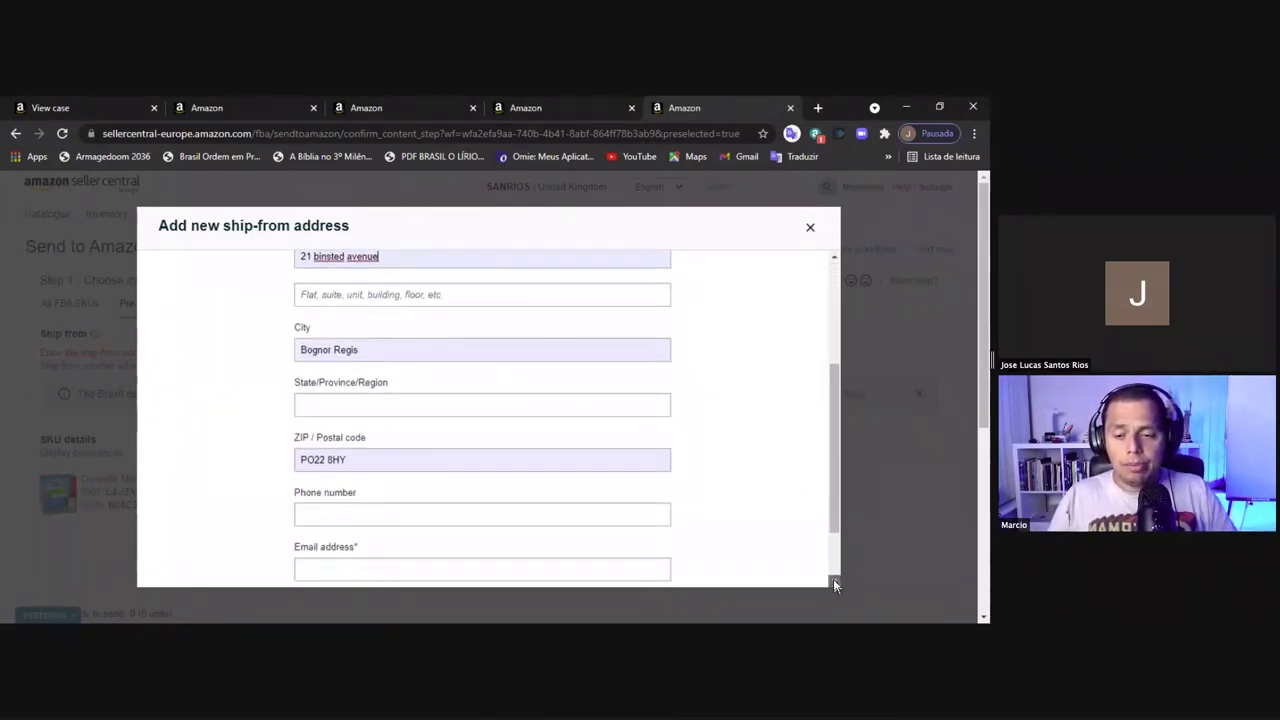
{"action": "scroll", "coordinate": [835, 585], "scroll_direction": "down", "scroll_amount": 2}
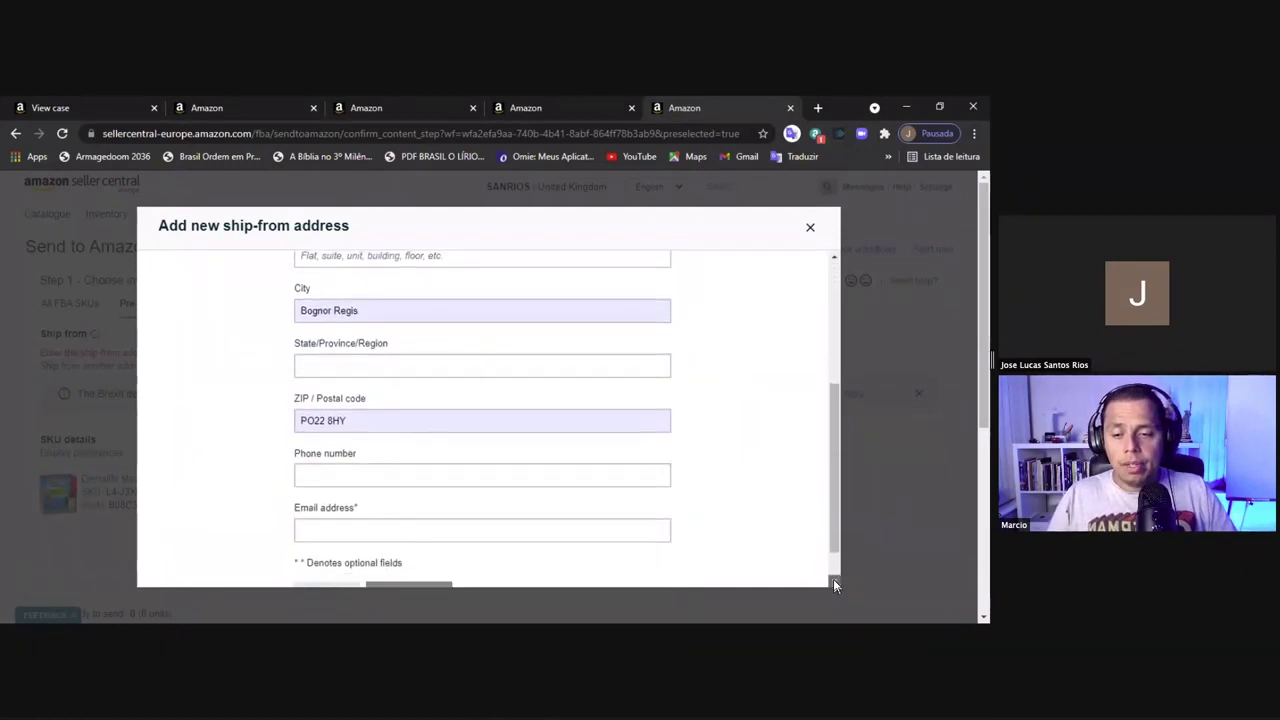
{"action": "left_click", "coordinate": [387, 510]}
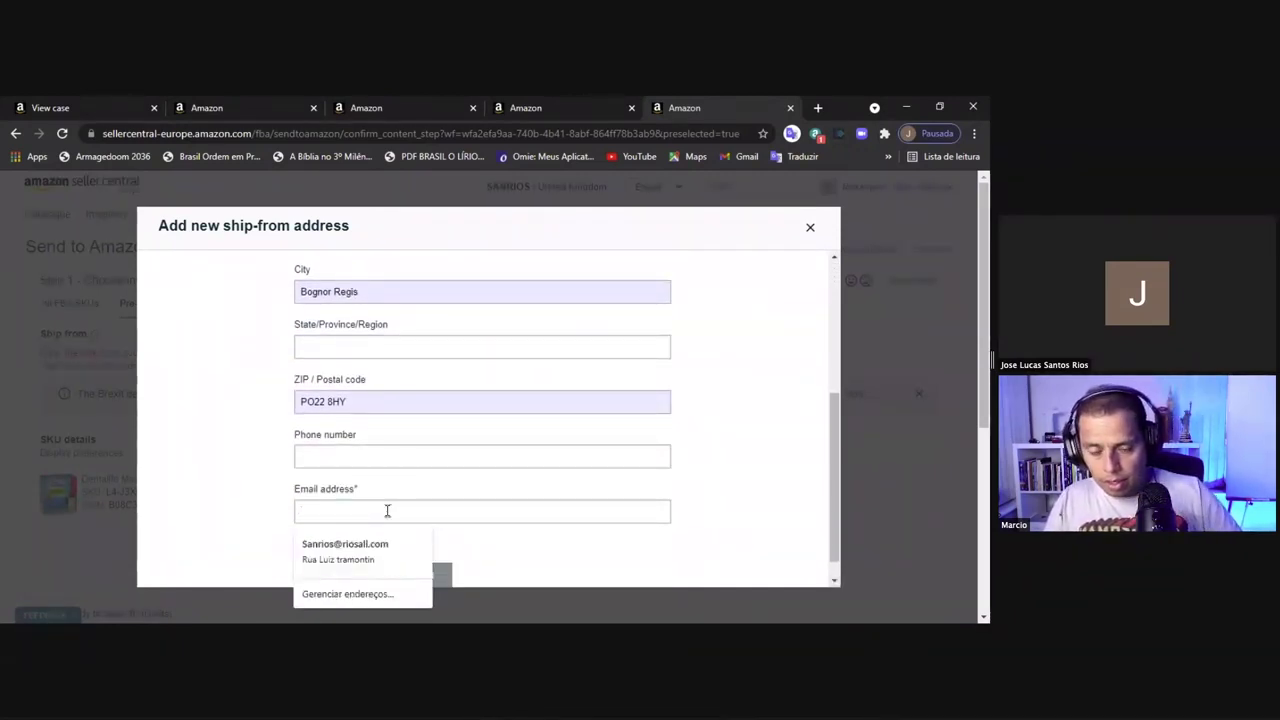
{"action": "type", "text": "c"}
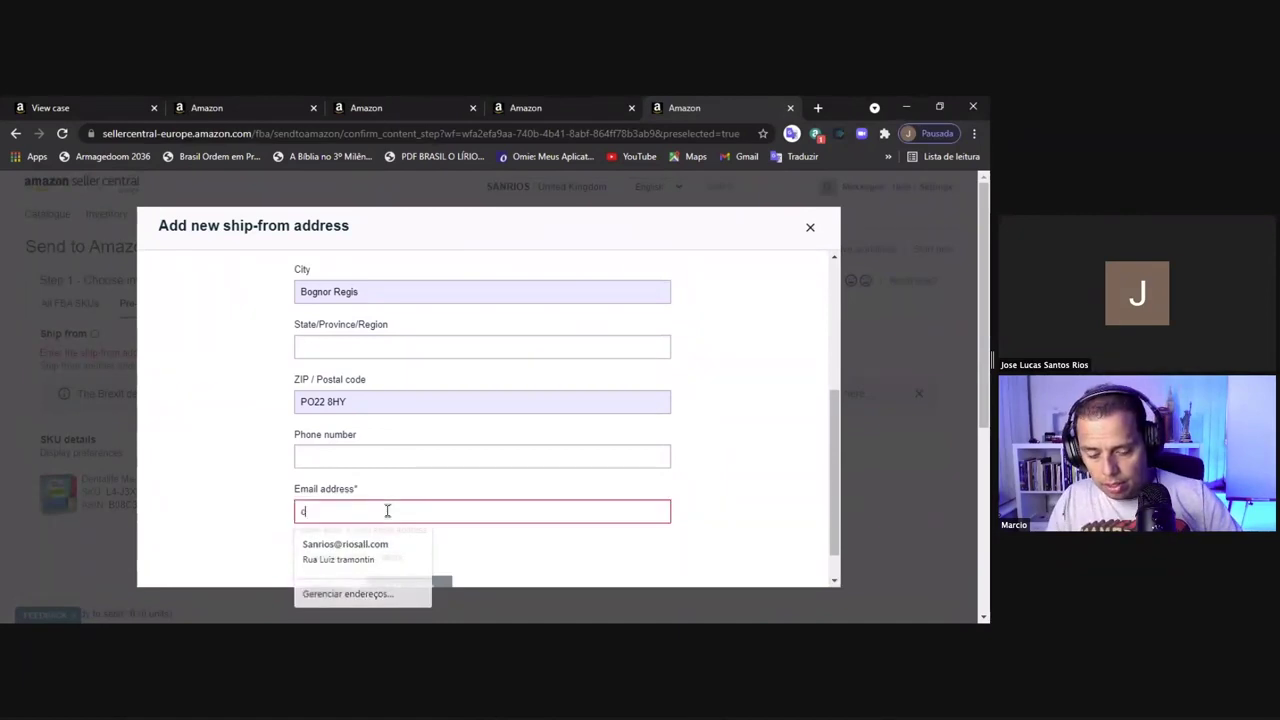
{"action": "type", "text": "oloque aqui o"}
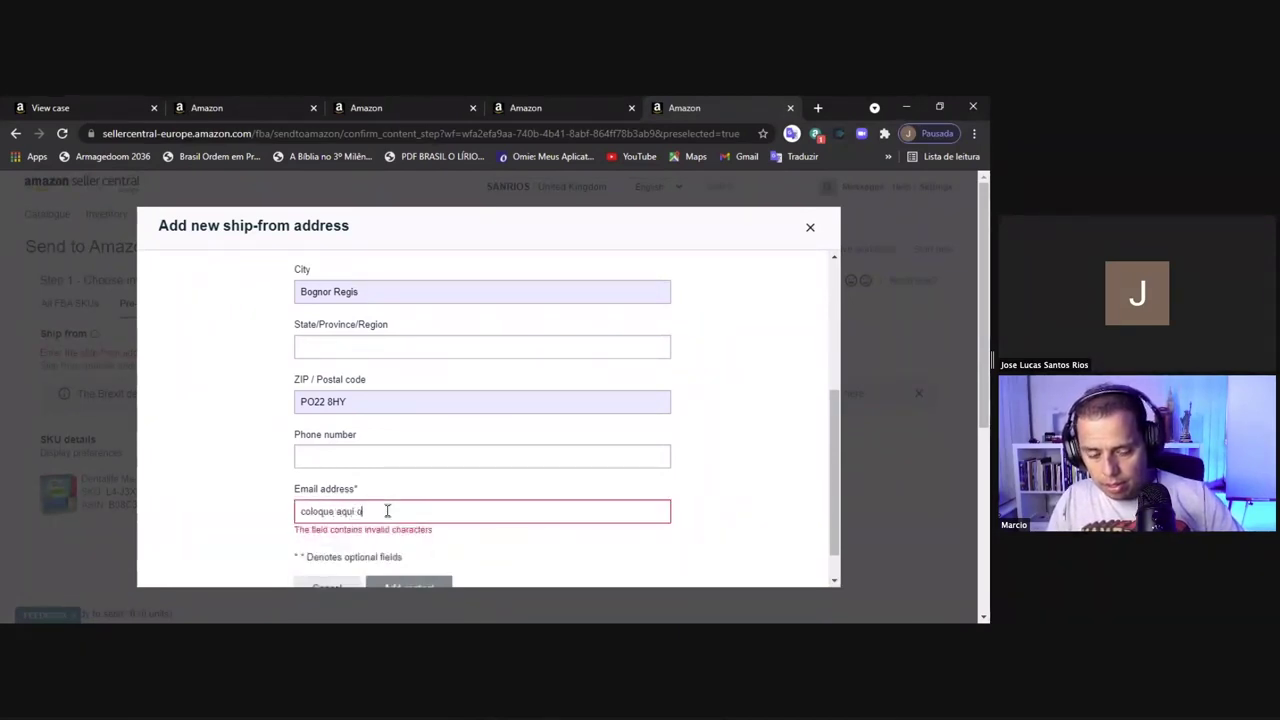
{"action": "type", "text": " seu email"}
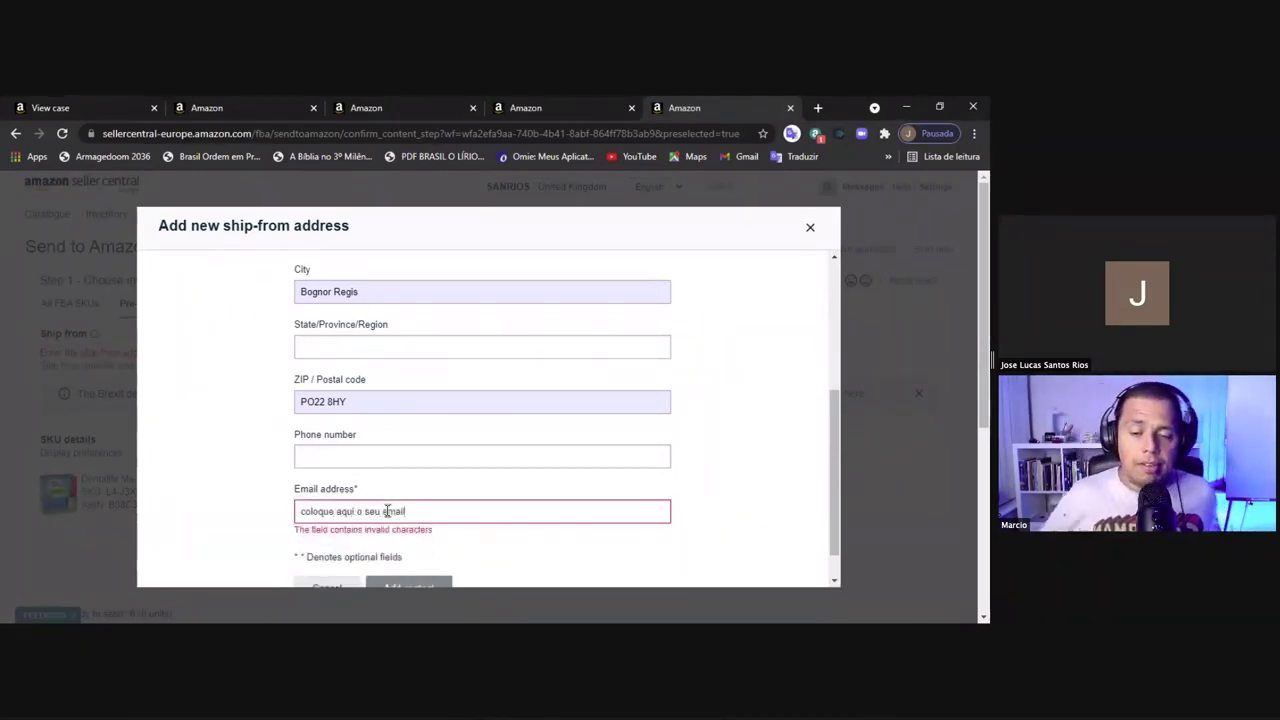
{"action": "left_click", "coordinate": [387, 511], "text": "shift"}
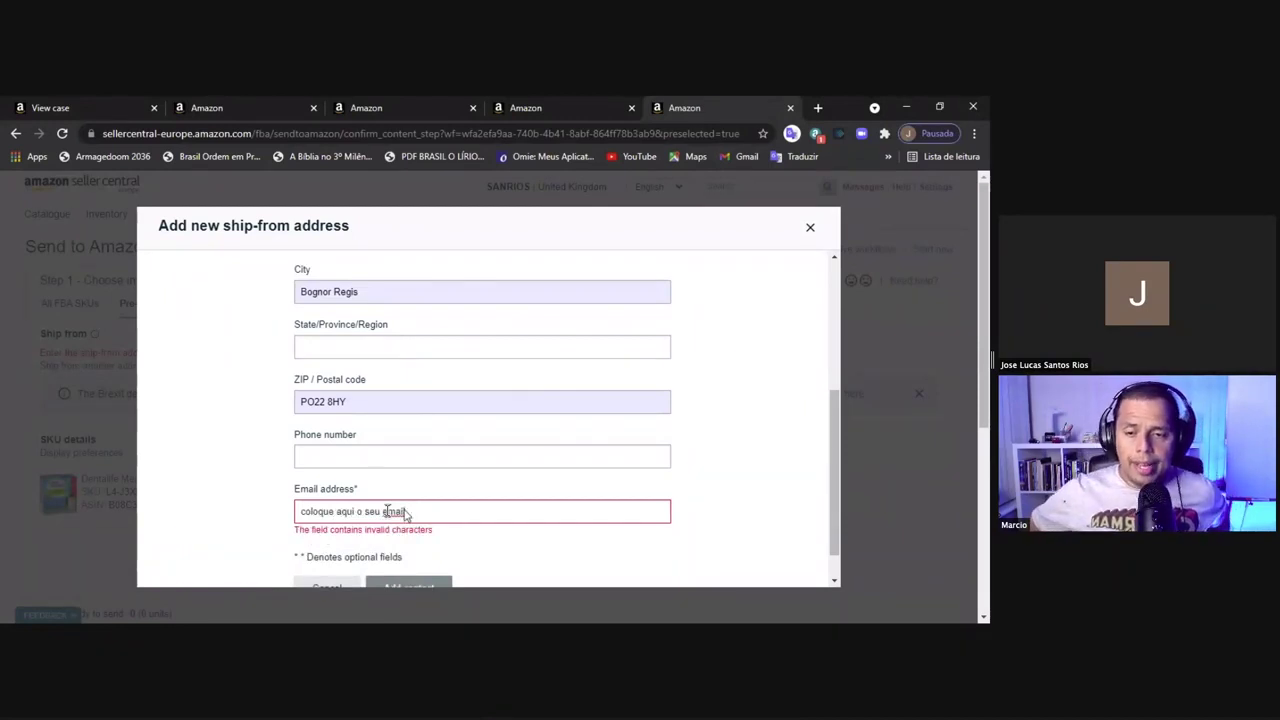
{"action": "key", "text": "BackSpace"}
{"action": "key", "text": "BackSpace"}
{"action": "key", "text": "BackSpace"}
{"action": "key", "text": "BackSpace"}
{"action": "key", "text": "BackSpace"}
{"action": "key", "text": "BackSpace"}
{"action": "key", "text": "BackSpace"}
{"action": "key", "text": "BackSpace"}
{"action": "key", "text": "BackSpace"}
{"action": "key", "text": "BackSpace"}
{"action": "key", "text": "BackSpace"}
{"action": "key", "text": "BackSpace"}
{"action": "key", "text": "BackSpace"}
{"action": "key", "text": "BackSpace"}
{"action": "key", "text": "BackSpace"}
{"action": "key", "text": "BackSpace"}
{"action": "key", "text": "BackSpace"}
{"action": "key", "text": "BackSpace"}
{"action": "key", "text": "BackSpace"}
{"action": "key", "text": "BackSpace"}
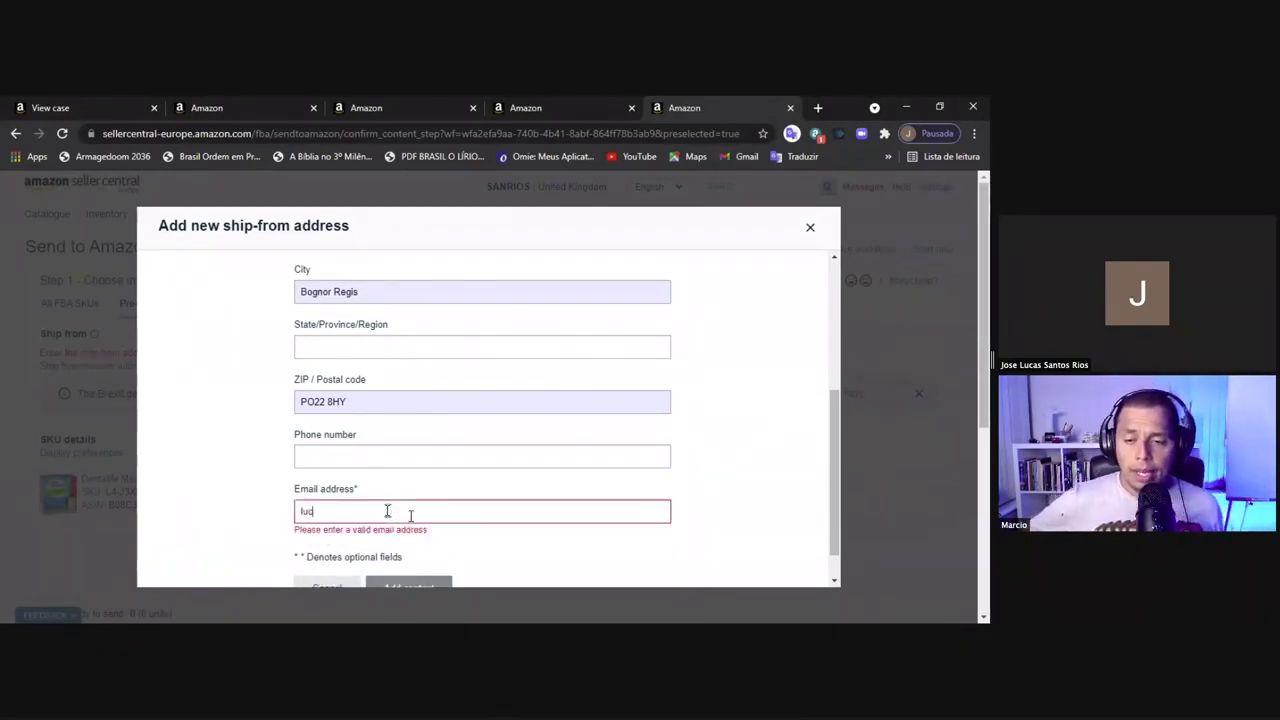
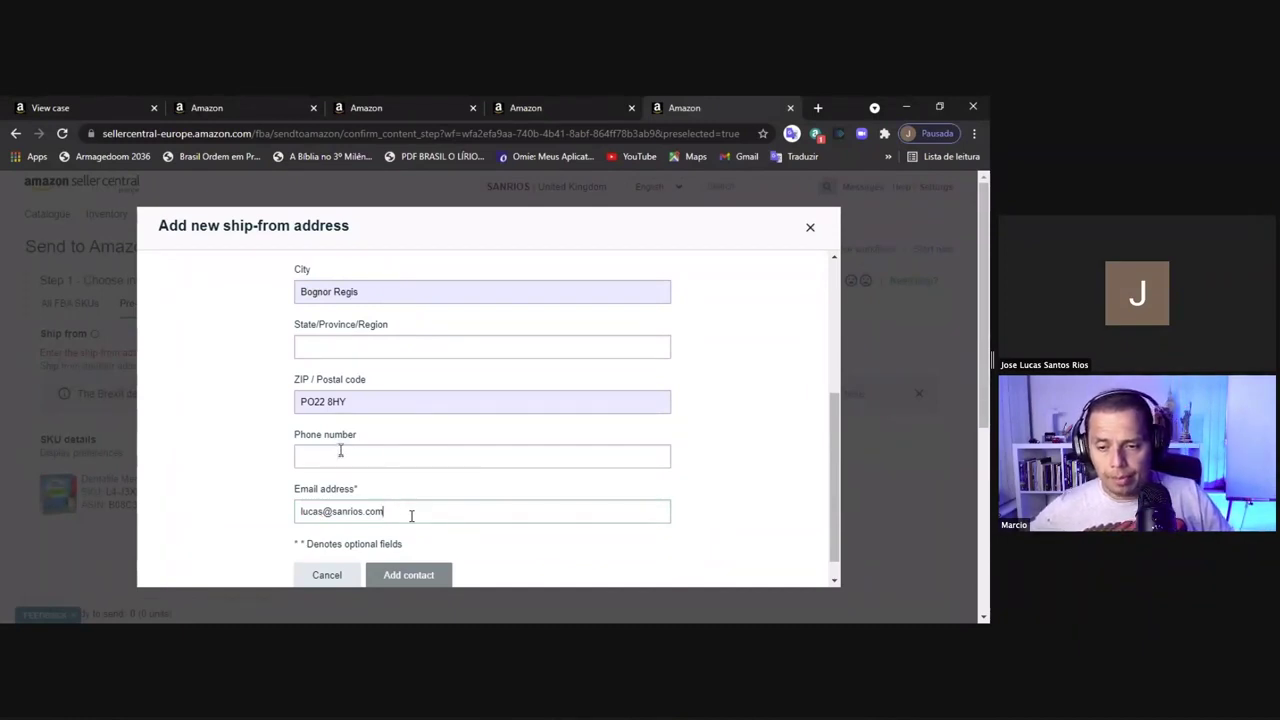
Begin entering the contact's UK phone number
{"action": "left_click", "coordinate": [336, 457]}
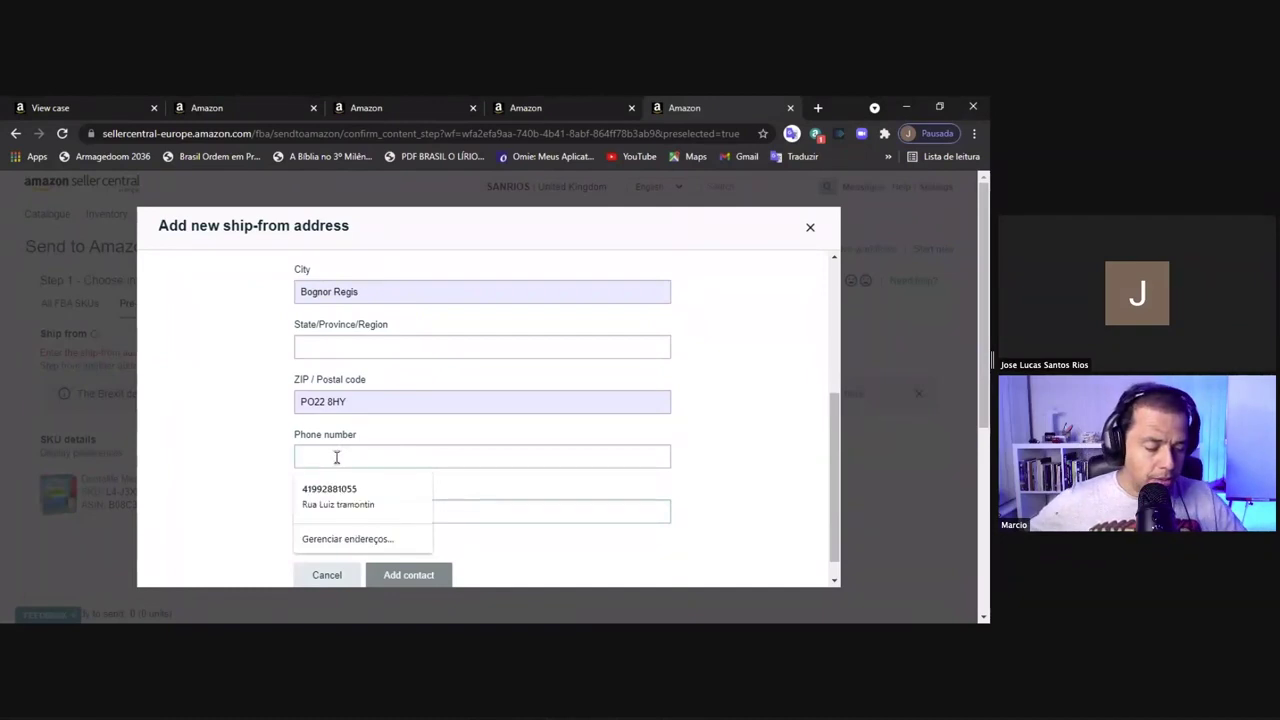
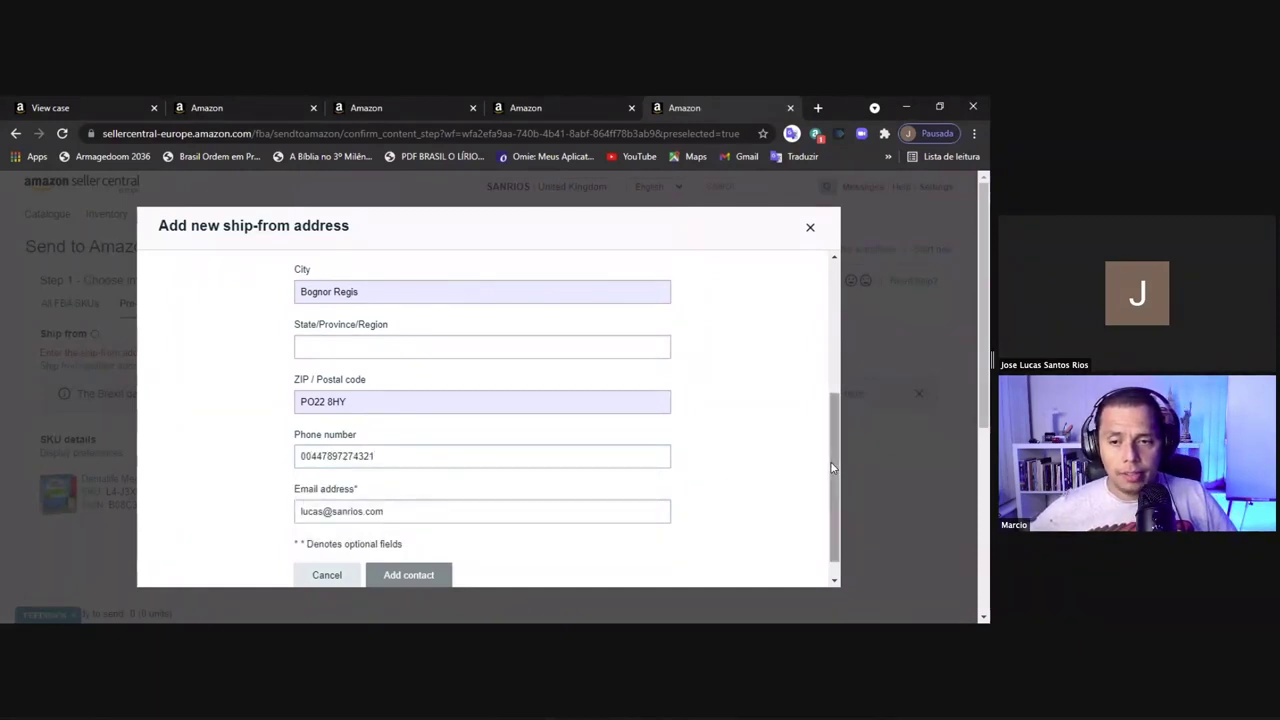
{"action": "left_click_drag", "start_coordinate": [831, 467], "coordinate": [822, 333]}
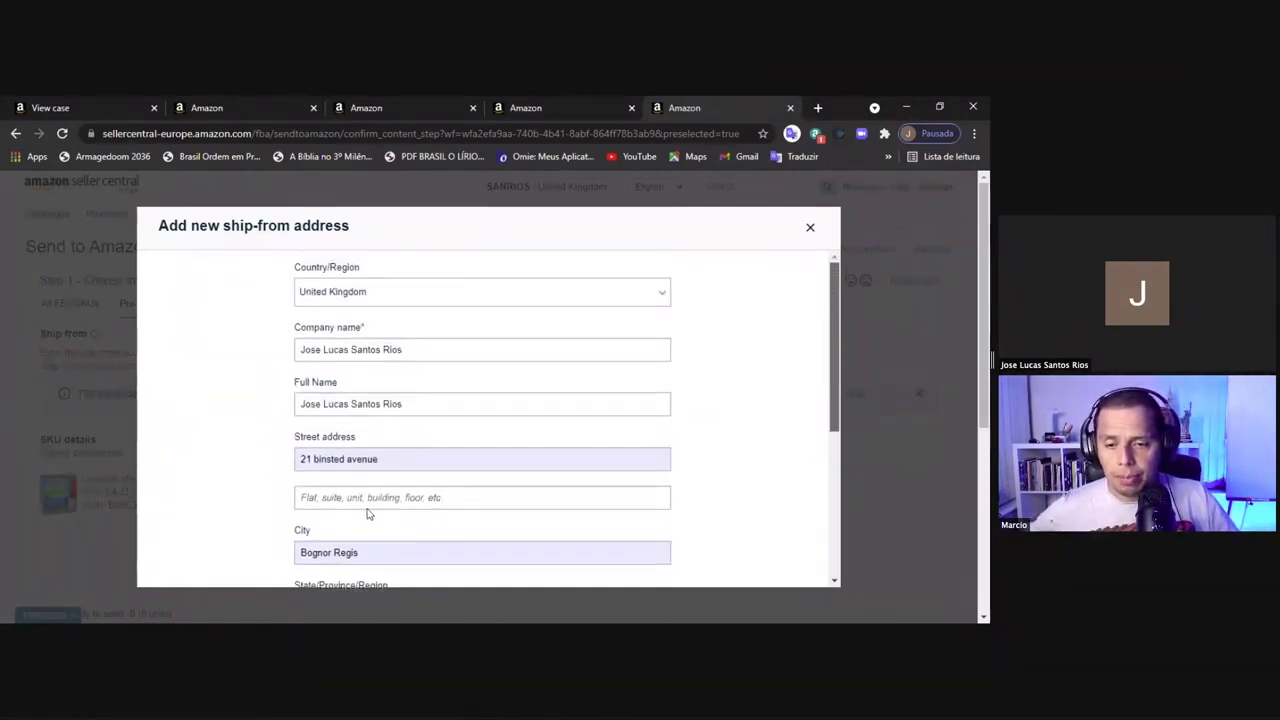
Keep the existing street and city entries, dismissing the autofill suggestions
{"action": "left_click", "coordinate": [385, 461]}
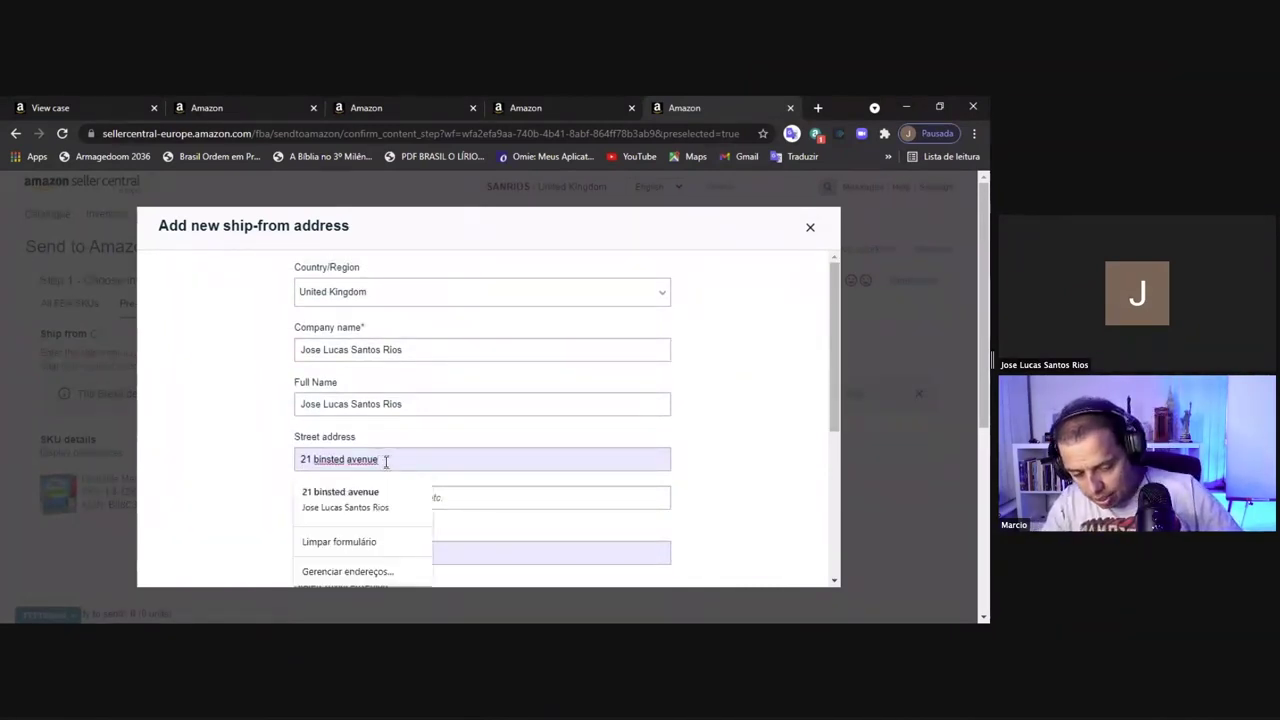
{"action": "key", "text": "BackSpace"}
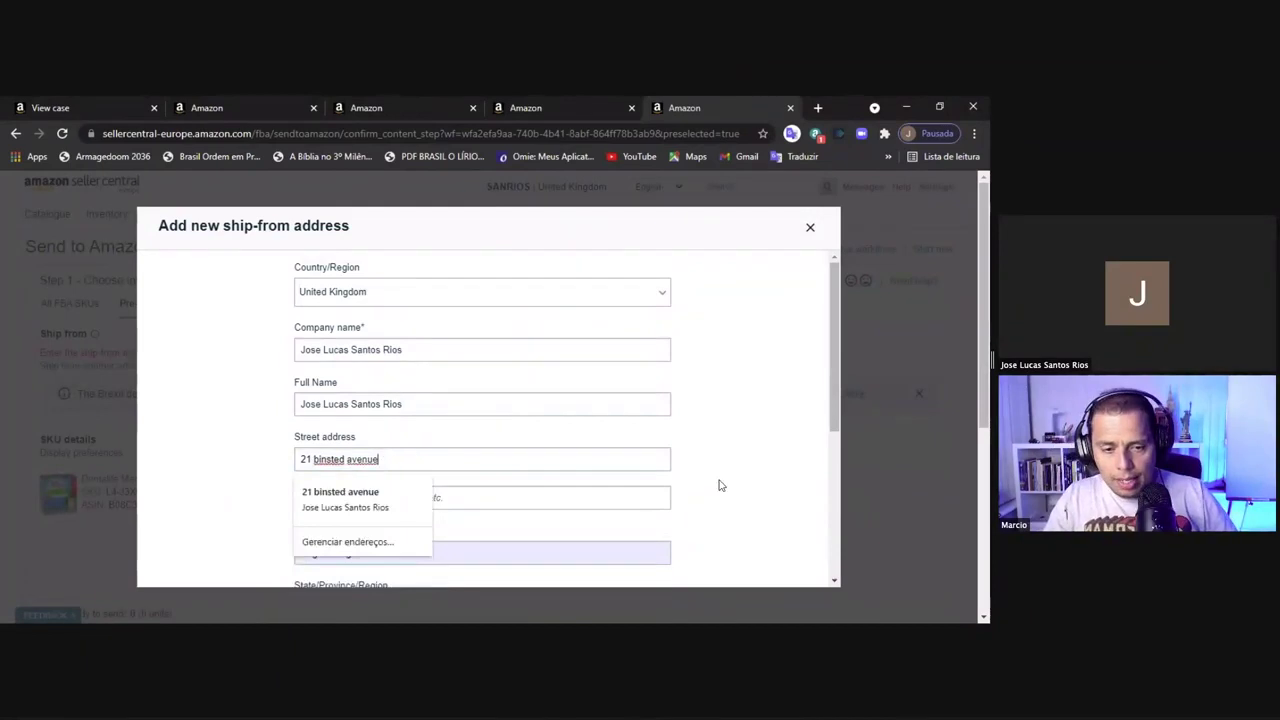
{"action": "left_click", "coordinate": [718, 485]}
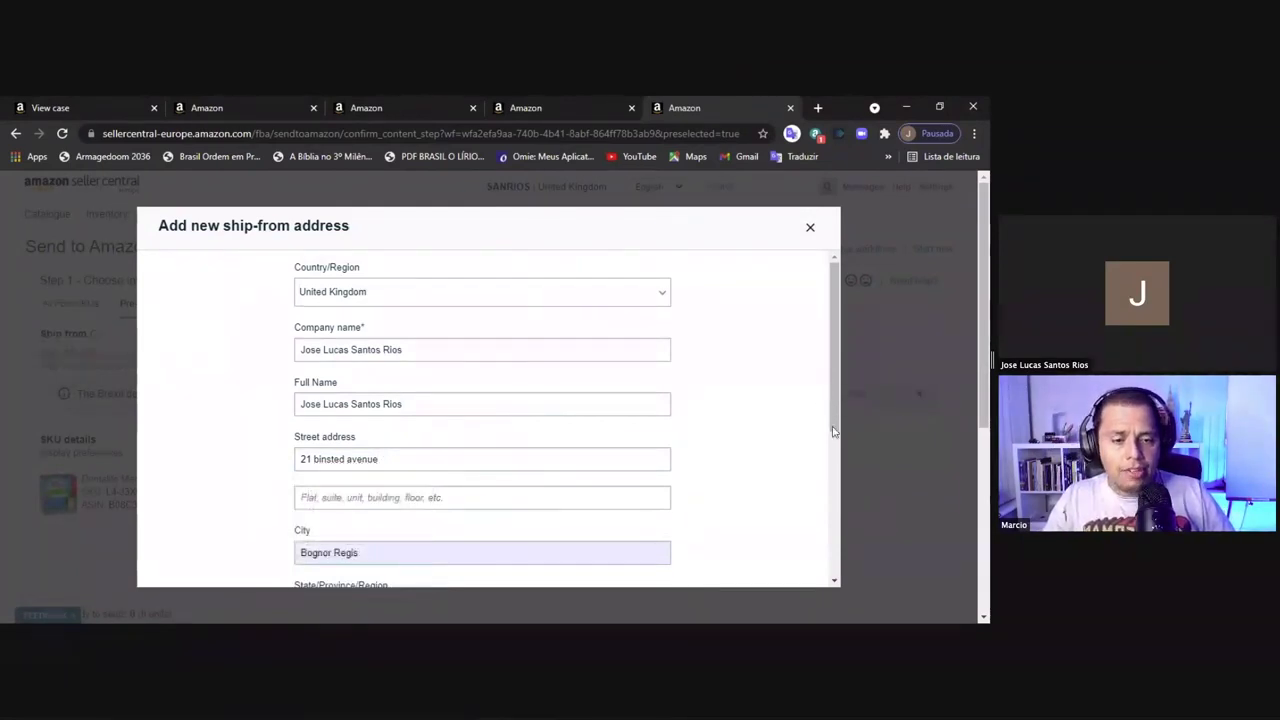
{"action": "scroll", "coordinate": [834, 431], "scroll_direction": "down", "scroll_amount": 2}
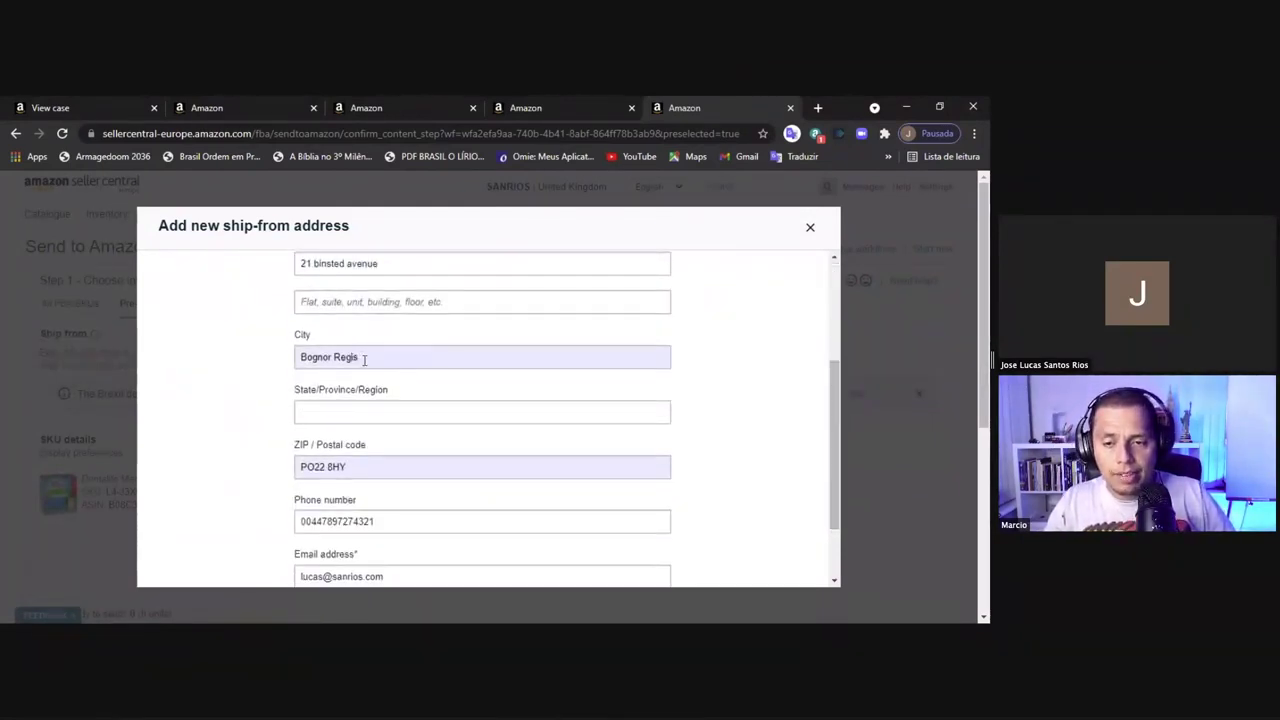
{"action": "left_click", "coordinate": [364, 361]}
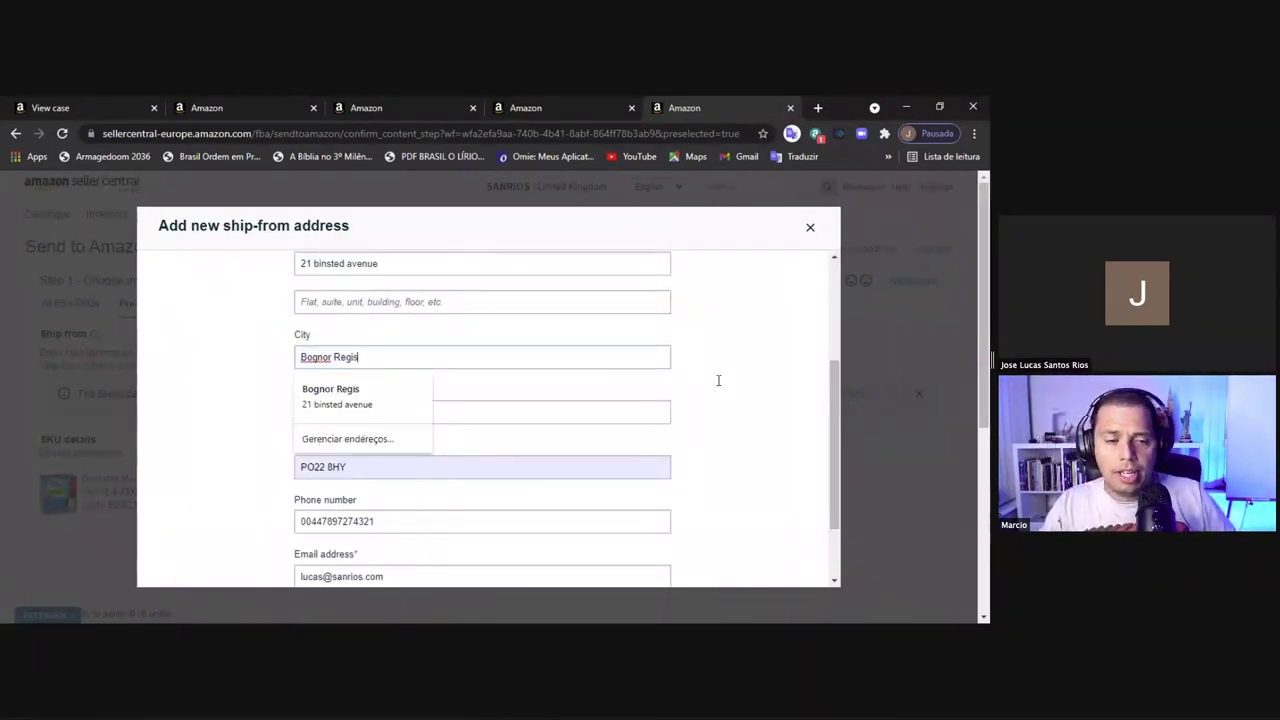
{"action": "left_click", "coordinate": [828, 458]}
{"action": "scroll", "coordinate": [838, 480], "scroll_direction": "down", "scroll_amount": 1}
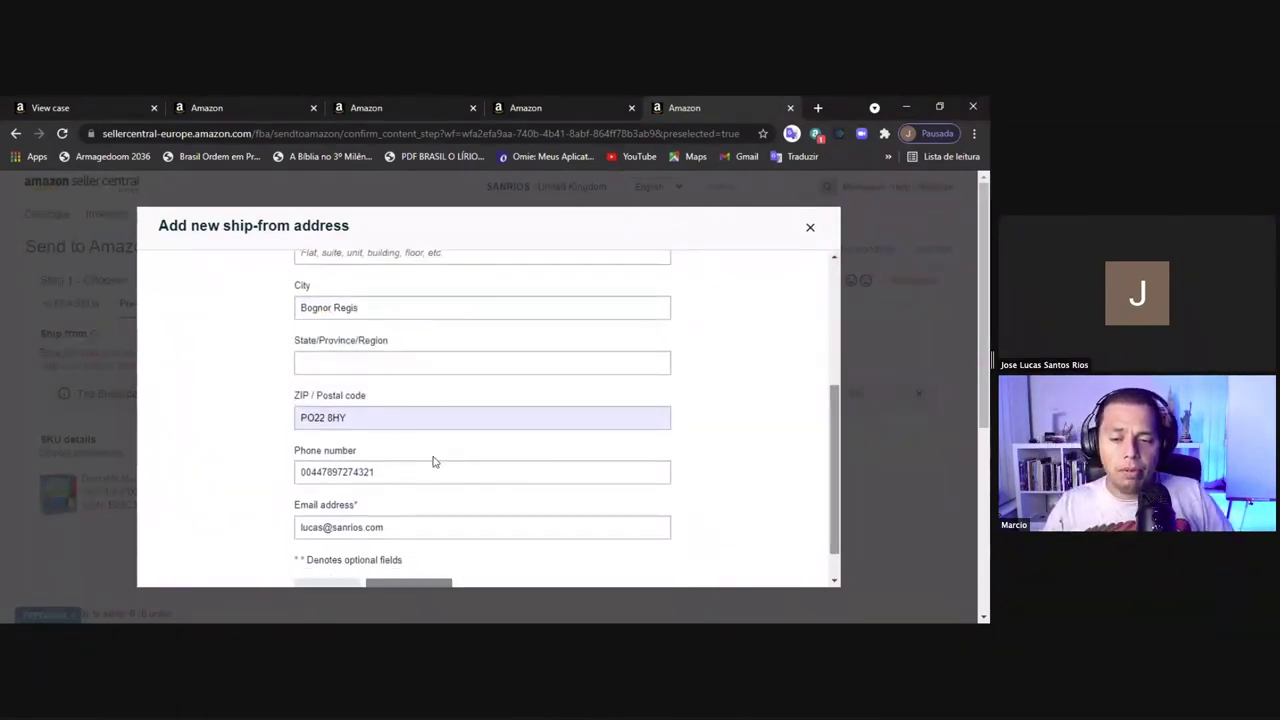
Autofill the postcode and phone from the saved address and attempt to save
{"action": "left_click", "coordinate": [407, 421]}
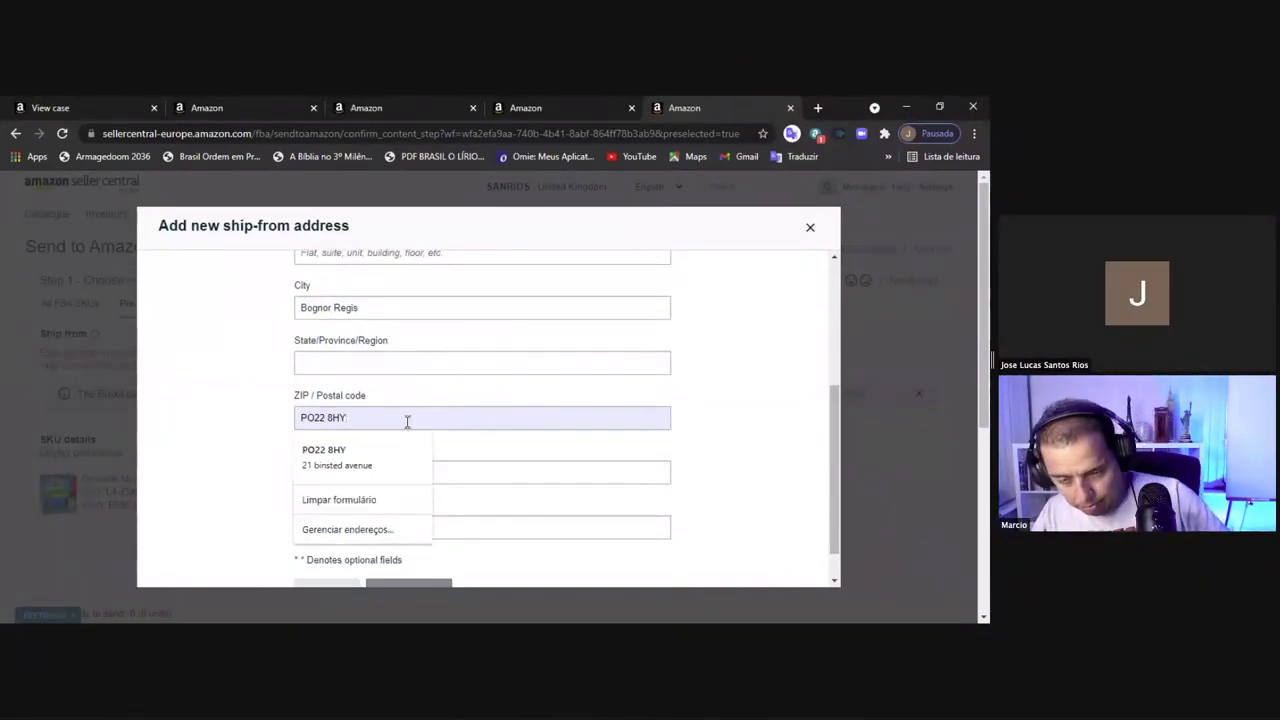
{"action": "key", "text": "BackSpace"}
{"action": "type", "text": "Y"}
{"action": "key", "text": "Down"}
{"action": "key", "text": "Return"}
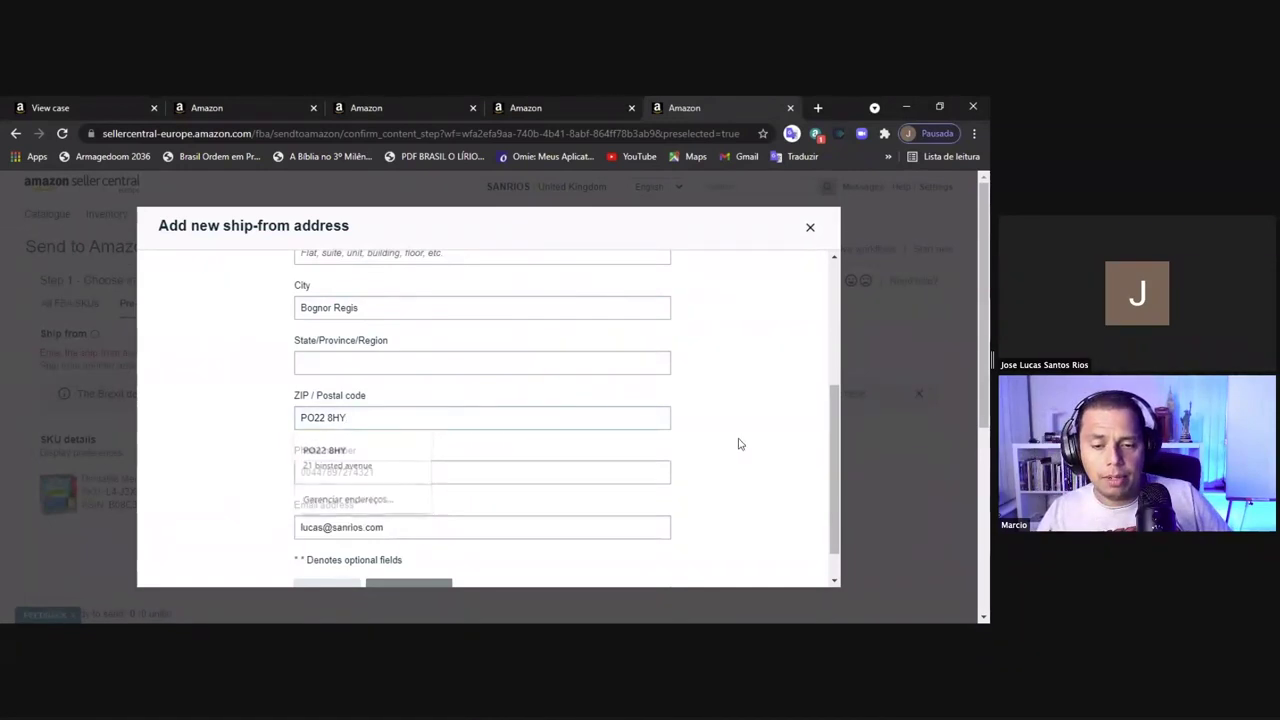
{"action": "left_click_drag", "start_coordinate": [833, 475], "coordinate": [757, 537]}
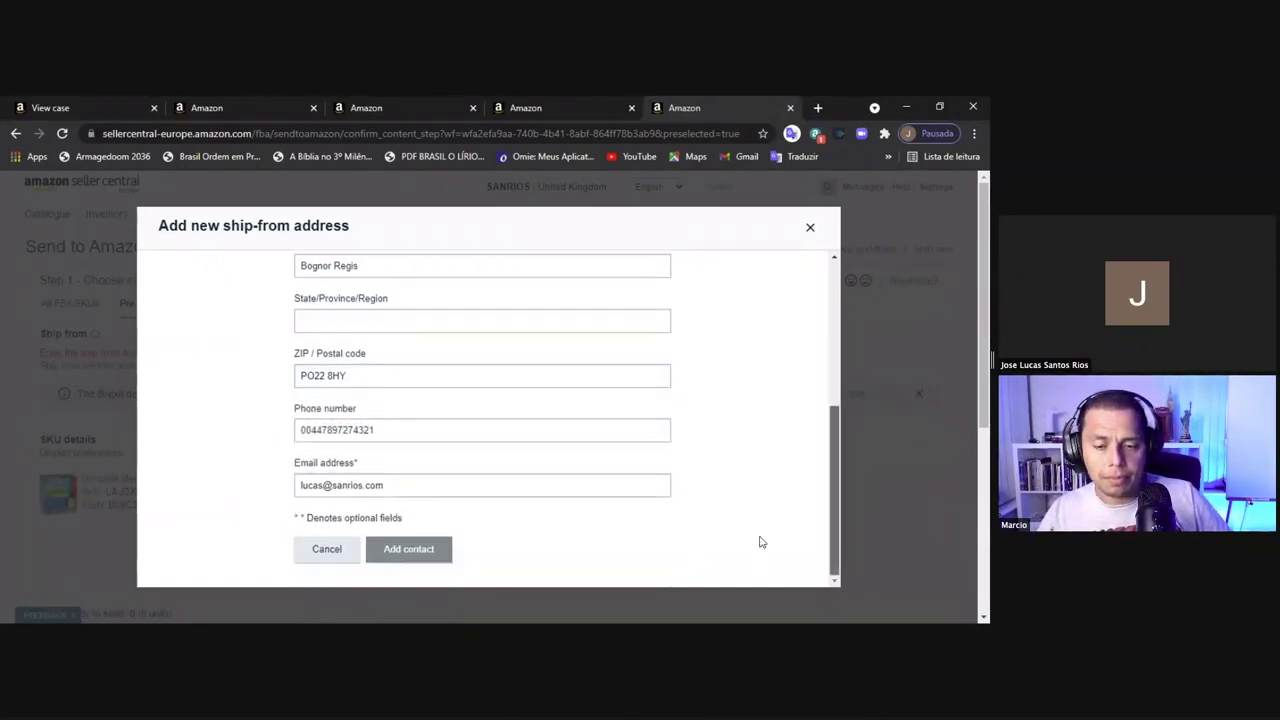
{"action": "left_click", "coordinate": [400, 548]}
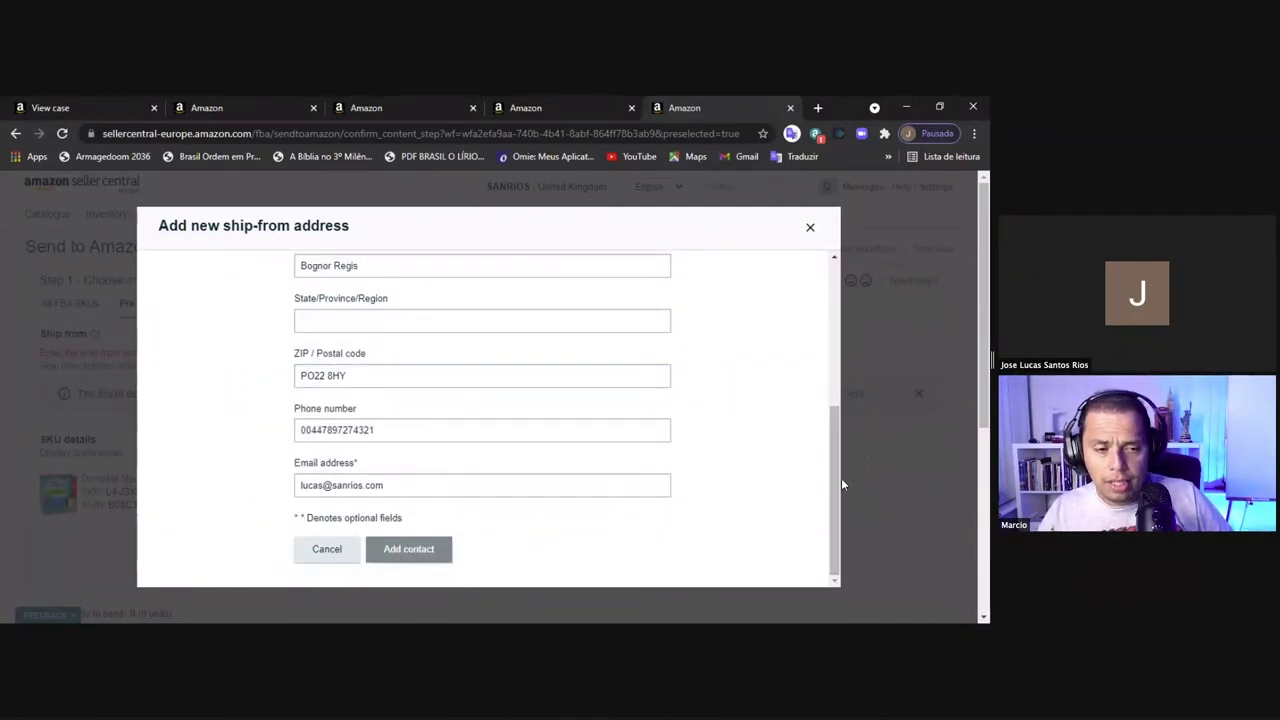
Enter West Sussex as the county and submit the address
{"action": "left_click_drag", "start_coordinate": [837, 465], "coordinate": [830, 299]}
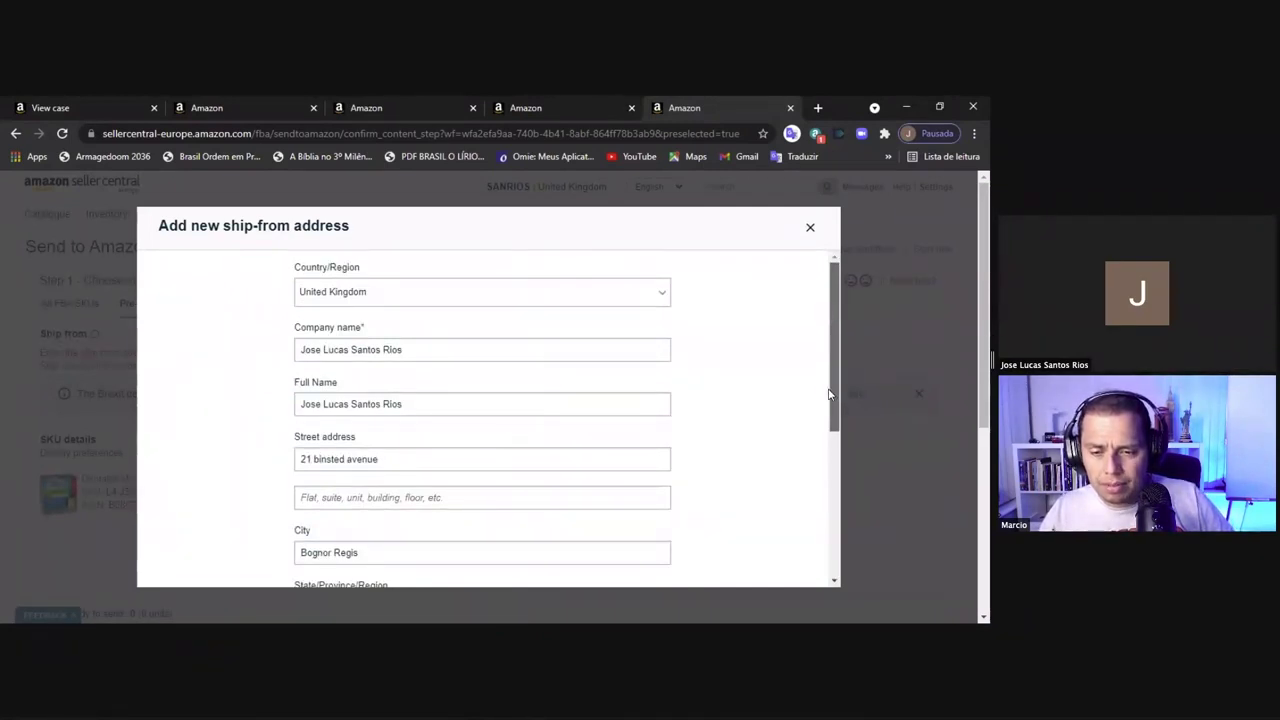
{"action": "left_click_drag", "start_coordinate": [832, 350], "coordinate": [828, 445]}
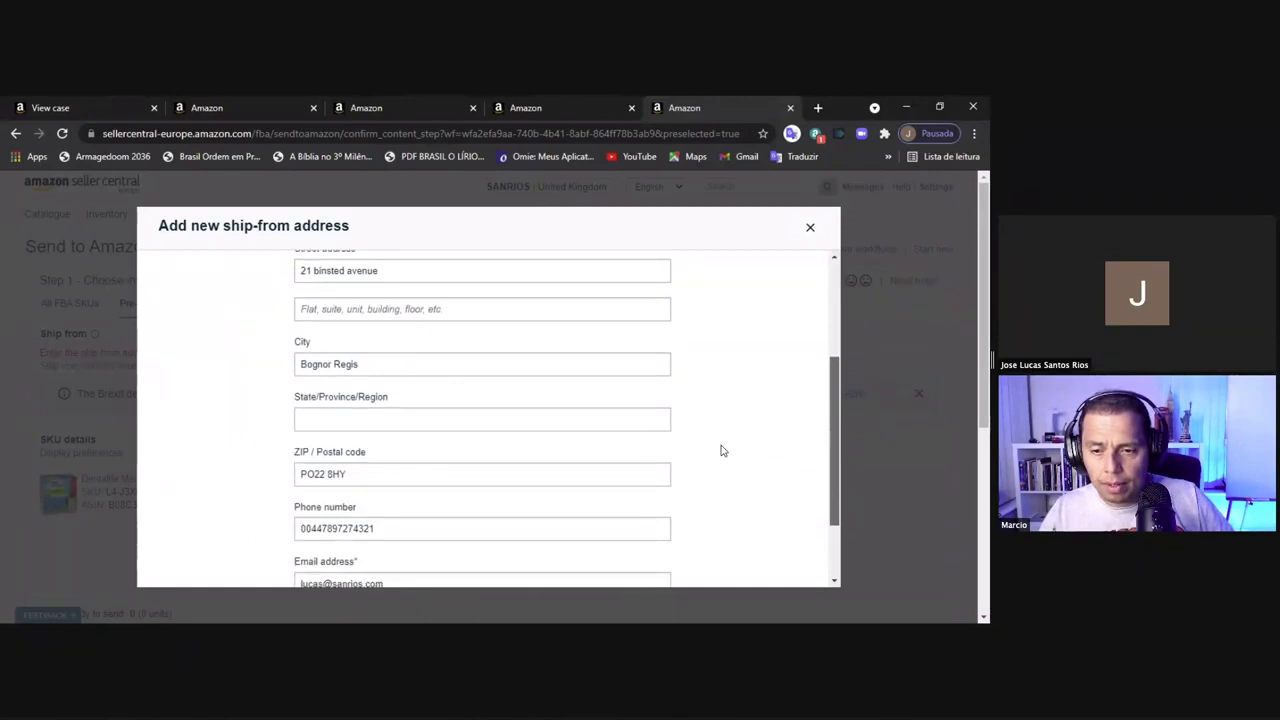
{"action": "left_click", "coordinate": [320, 416]}
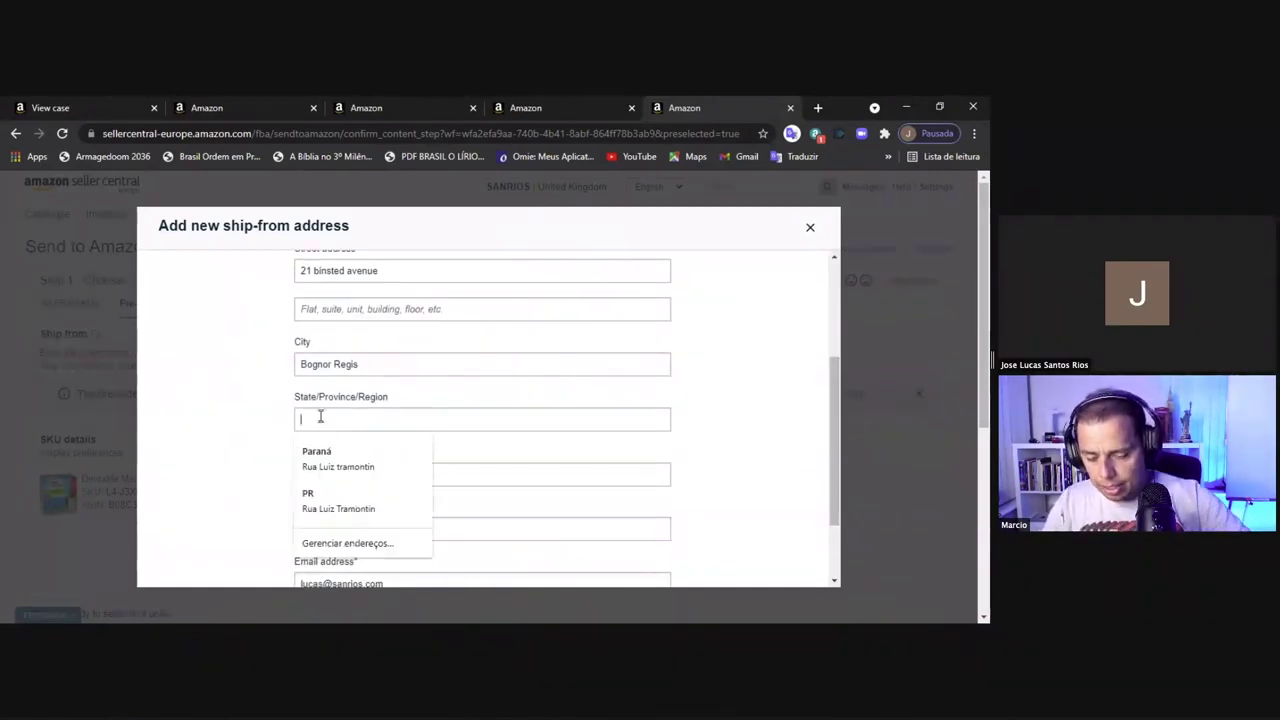
{"action": "type", "text": "West Sussex"}
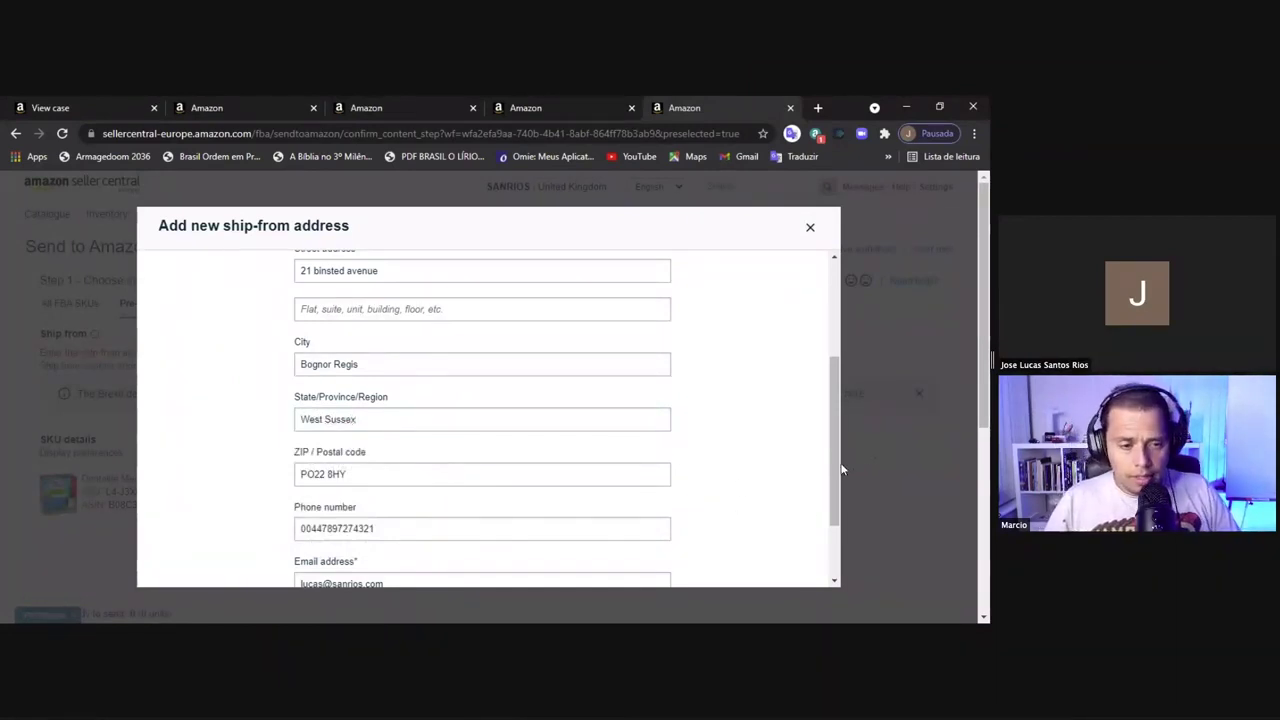
{"action": "scroll", "coordinate": [826, 559], "scroll_direction": "down", "scroll_amount": 2}
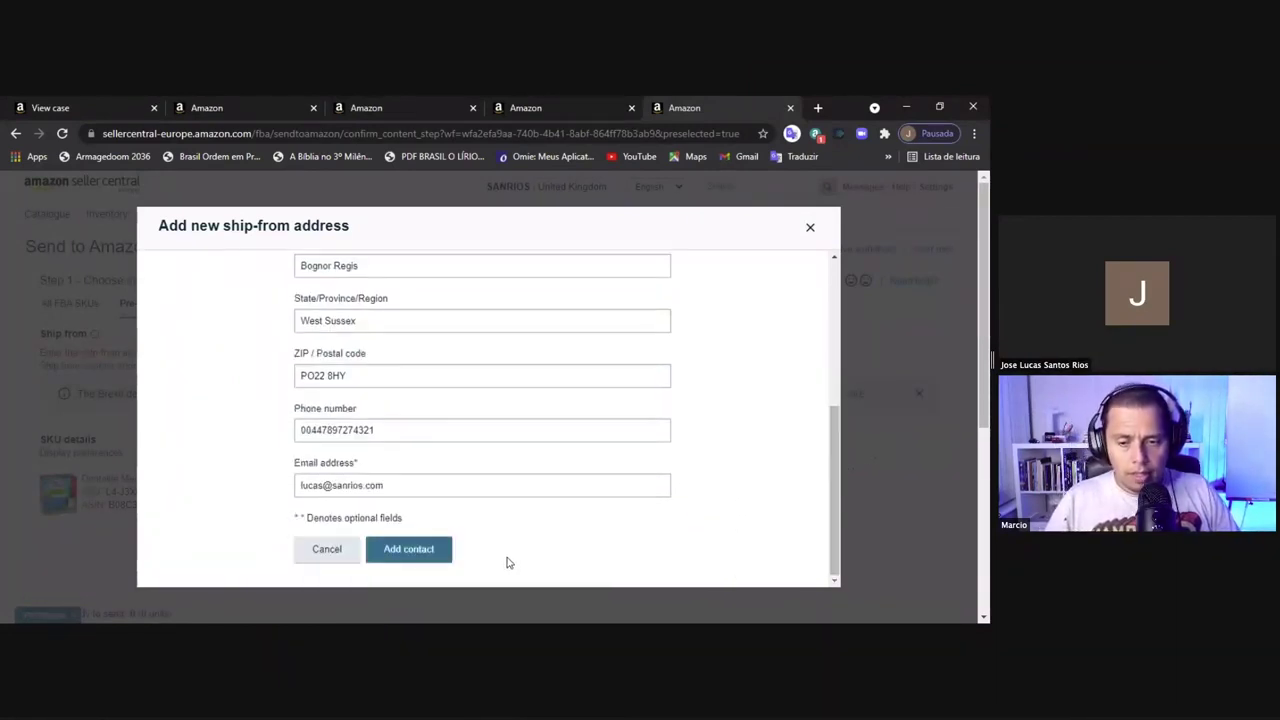
{"action": "left_click", "coordinate": [391, 548]}
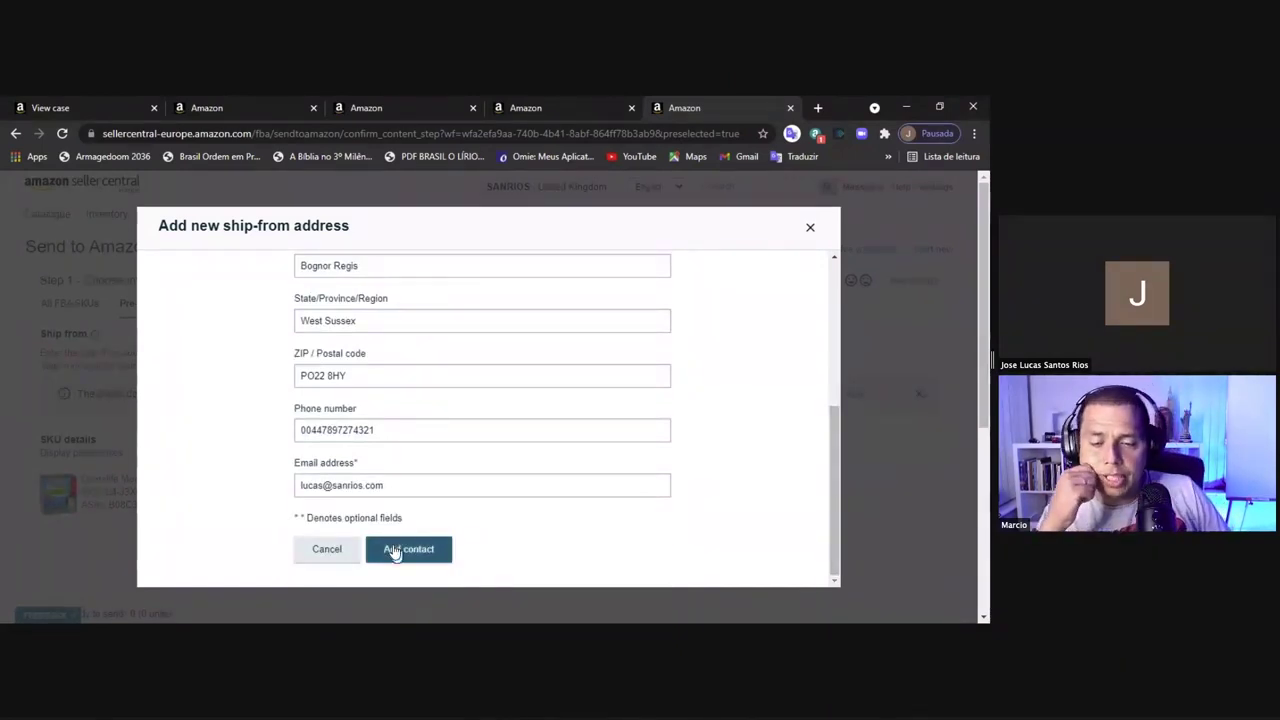
Save the new West Sussex address and select it as the ship-from address
{"action": "left_click", "coordinate": [394, 550]}
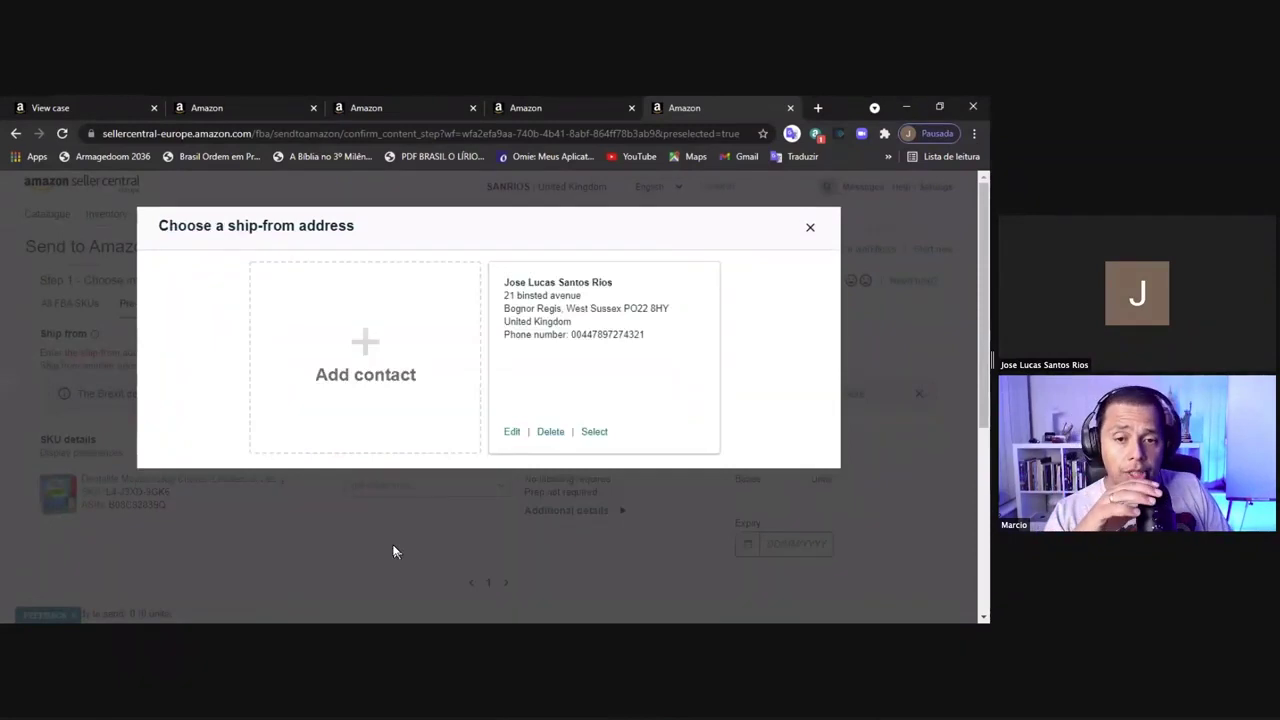
{"action": "left_click", "coordinate": [594, 432]}
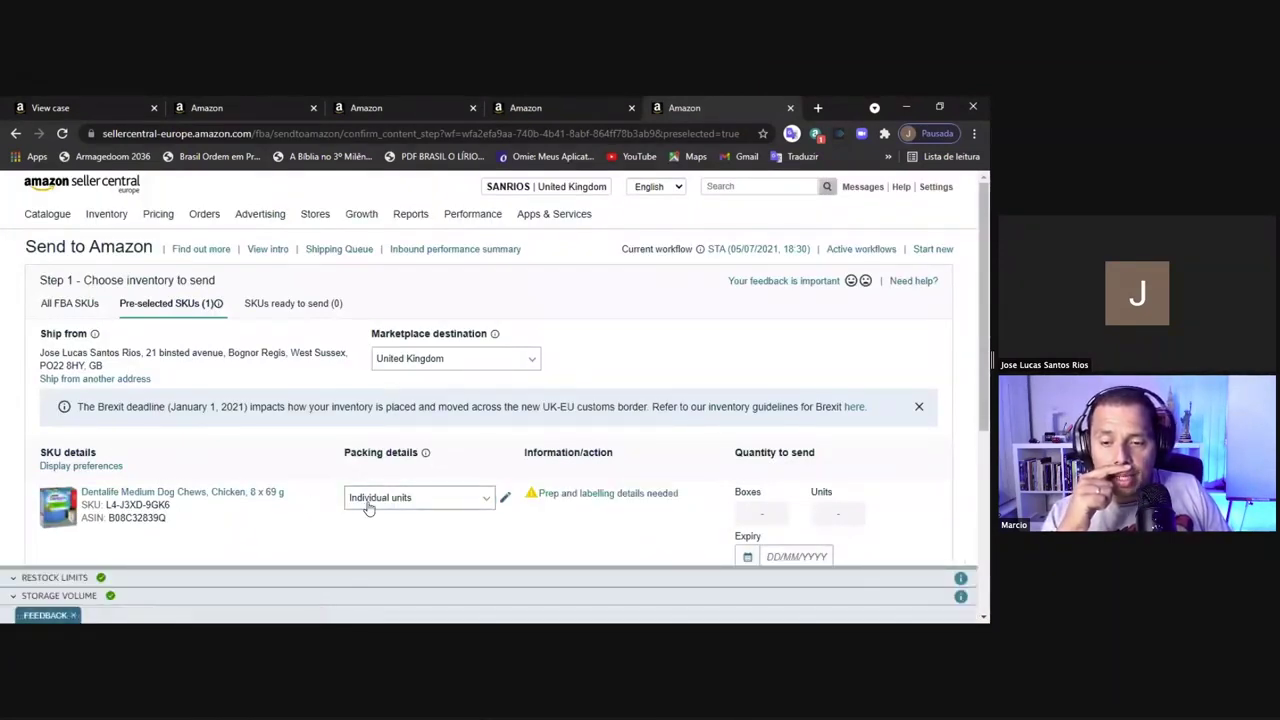
Set packing to Individual units for the chews and open Prep and labelling details
{"action": "left_click", "coordinate": [484, 501]}
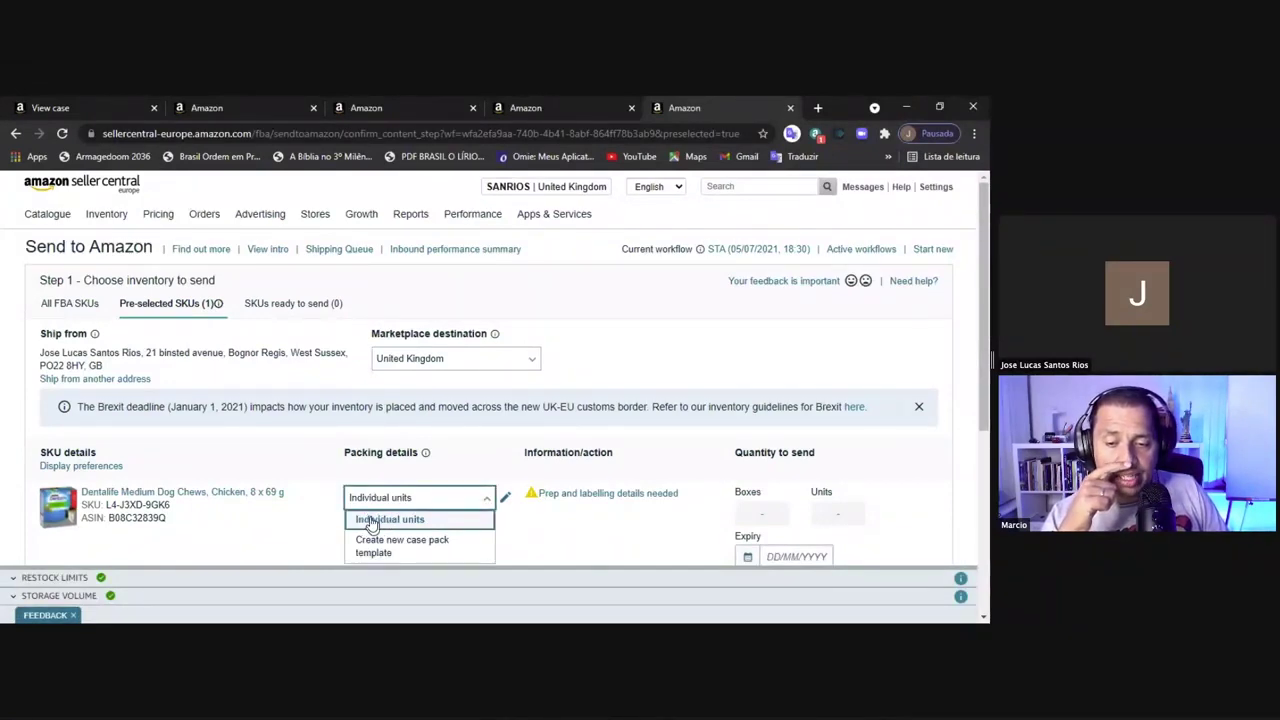
{"action": "left_click", "coordinate": [372, 521]}
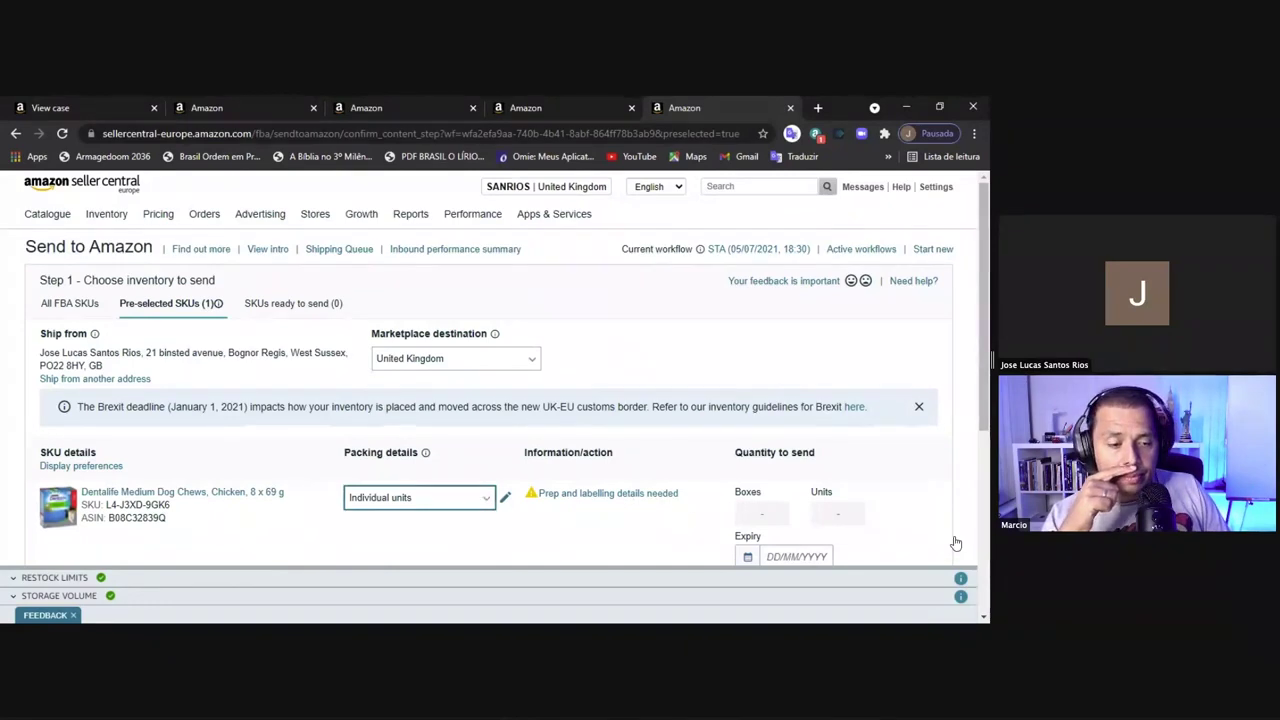
{"action": "left_click", "coordinate": [985, 620]}
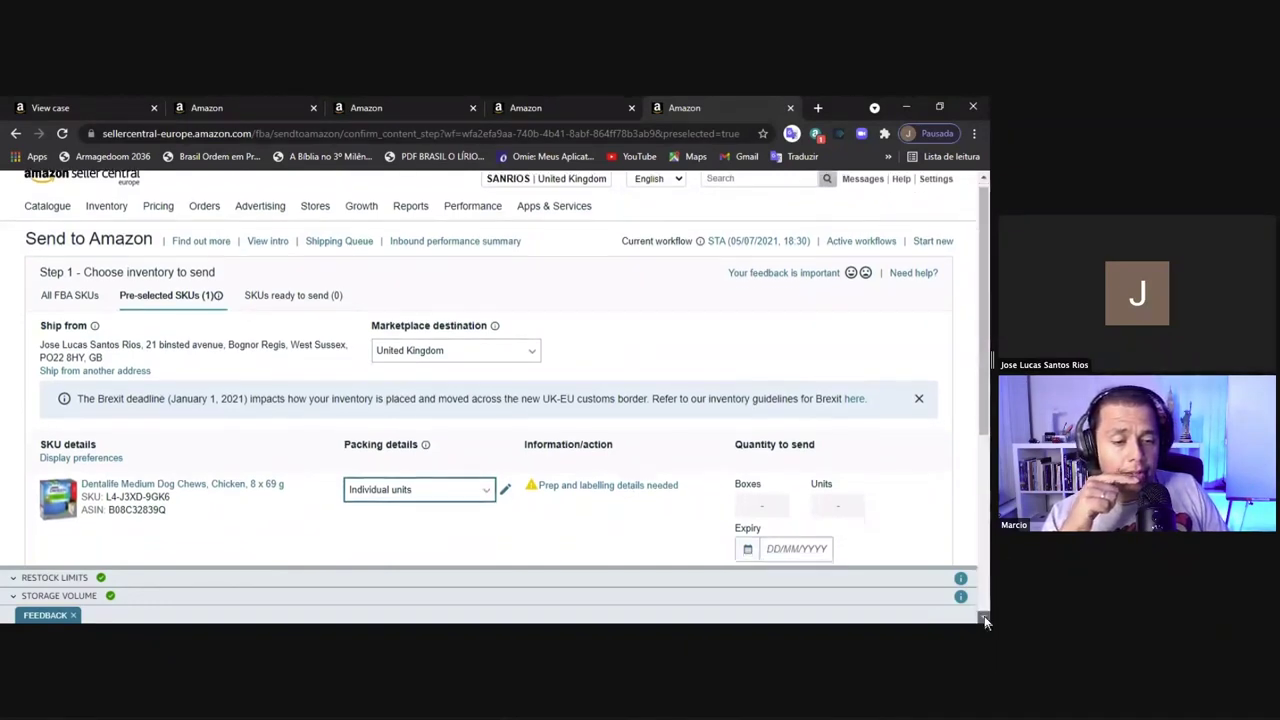
{"action": "left_click", "coordinate": [985, 620]}
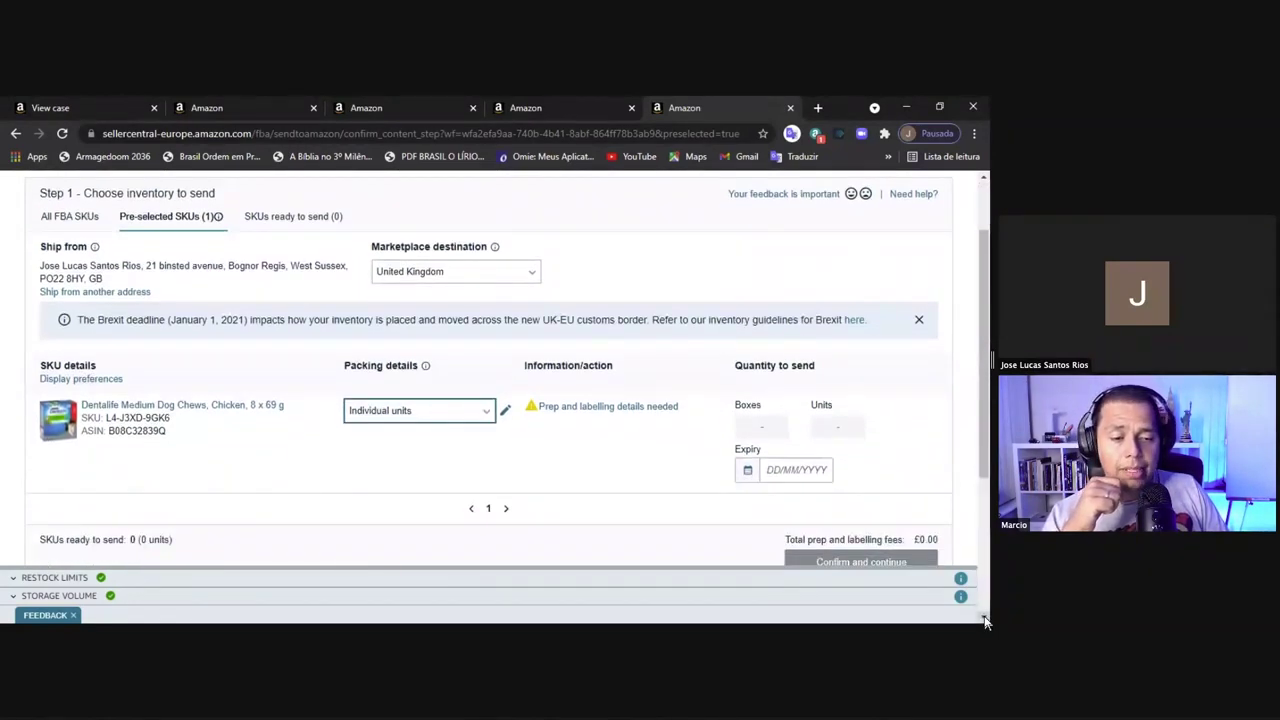
{"action": "left_click", "coordinate": [985, 620]}
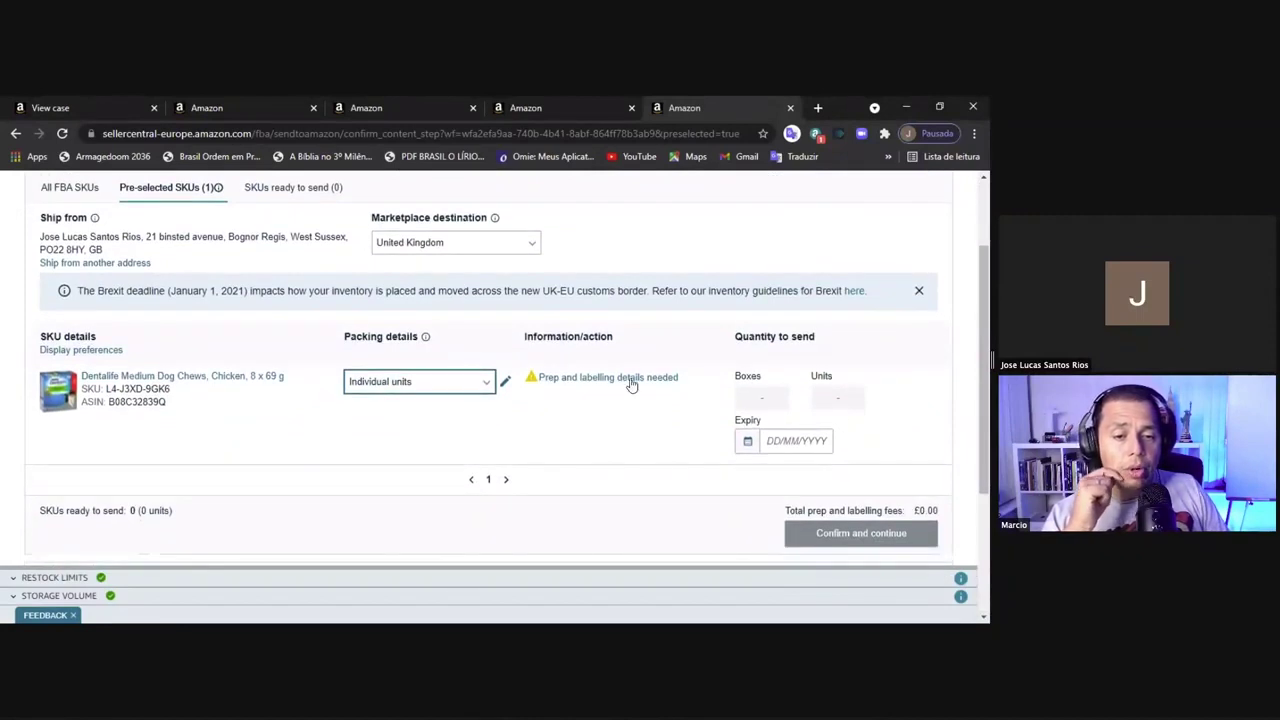
{"action": "left_click", "coordinate": [768, 404]}
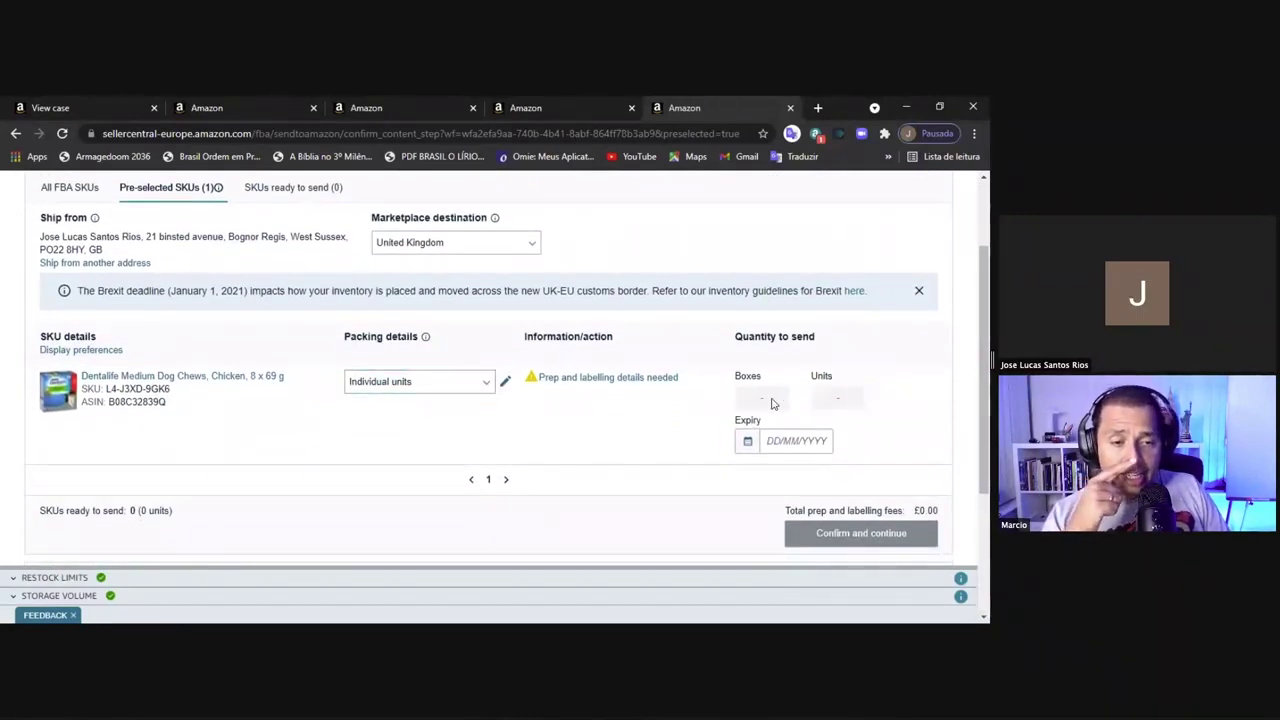
{"action": "left_click", "coordinate": [608, 380]}
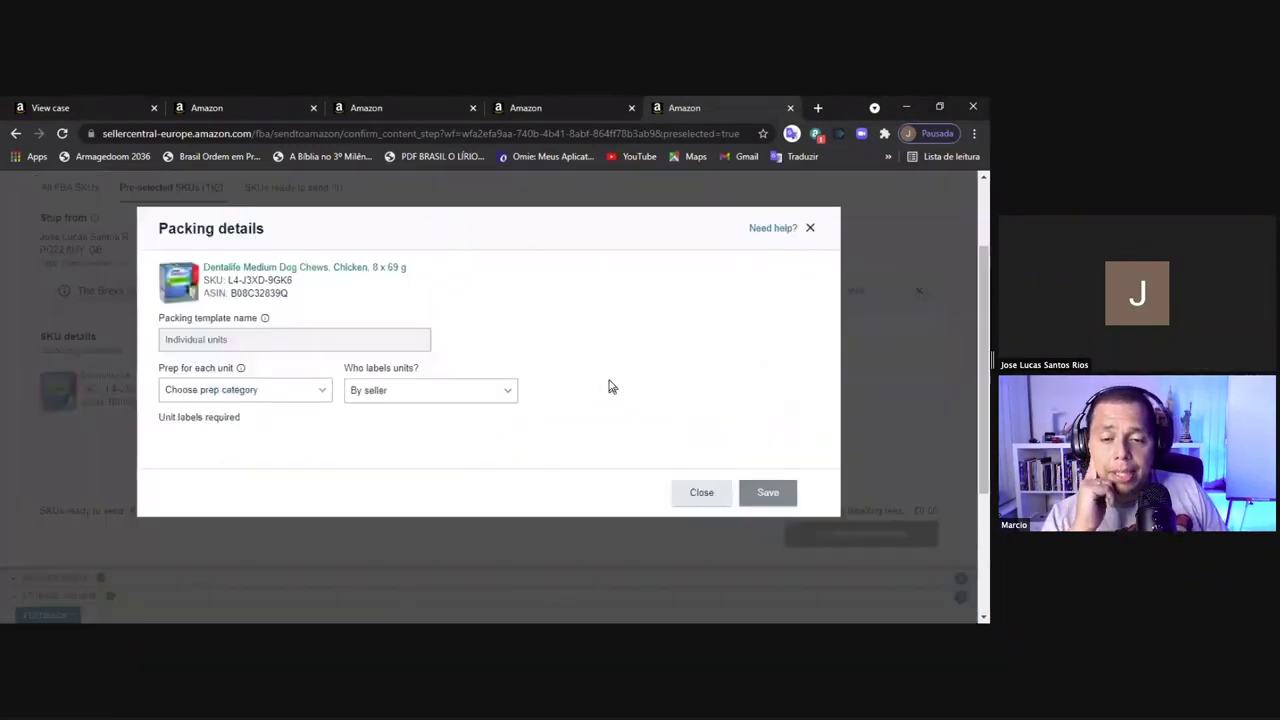
Choose No prep needed as the prep category for the dog chews
{"action": "left_click", "coordinate": [510, 391]}
{"action": "left_click", "coordinate": [323, 392]}
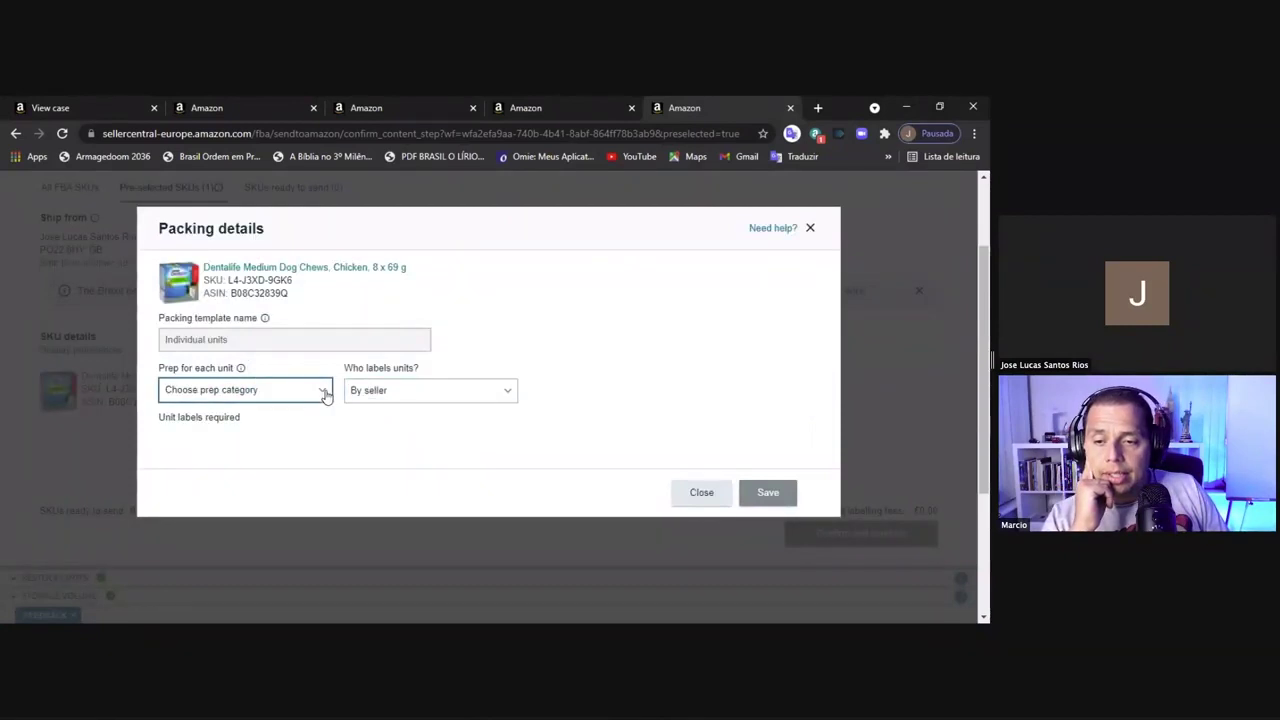
{"action": "left_click", "coordinate": [325, 396]}
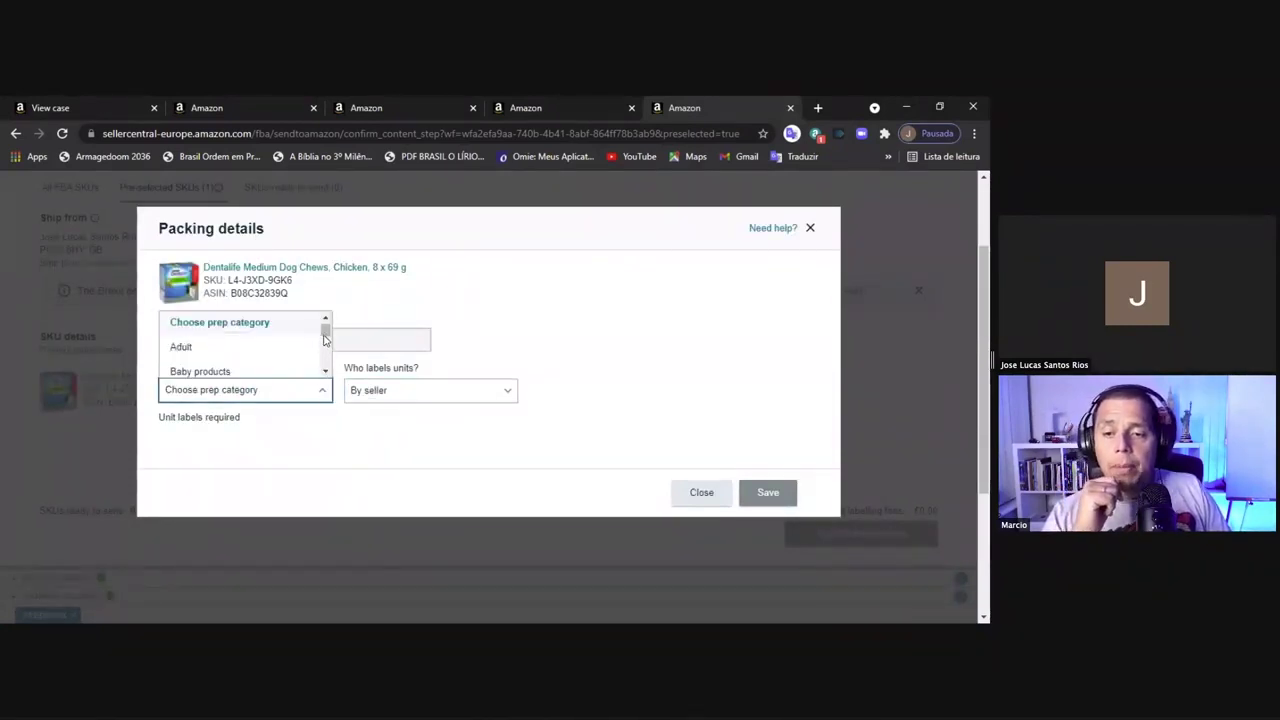
{"action": "scroll", "coordinate": [300, 350], "scroll_direction": "down", "scroll_amount": 5}
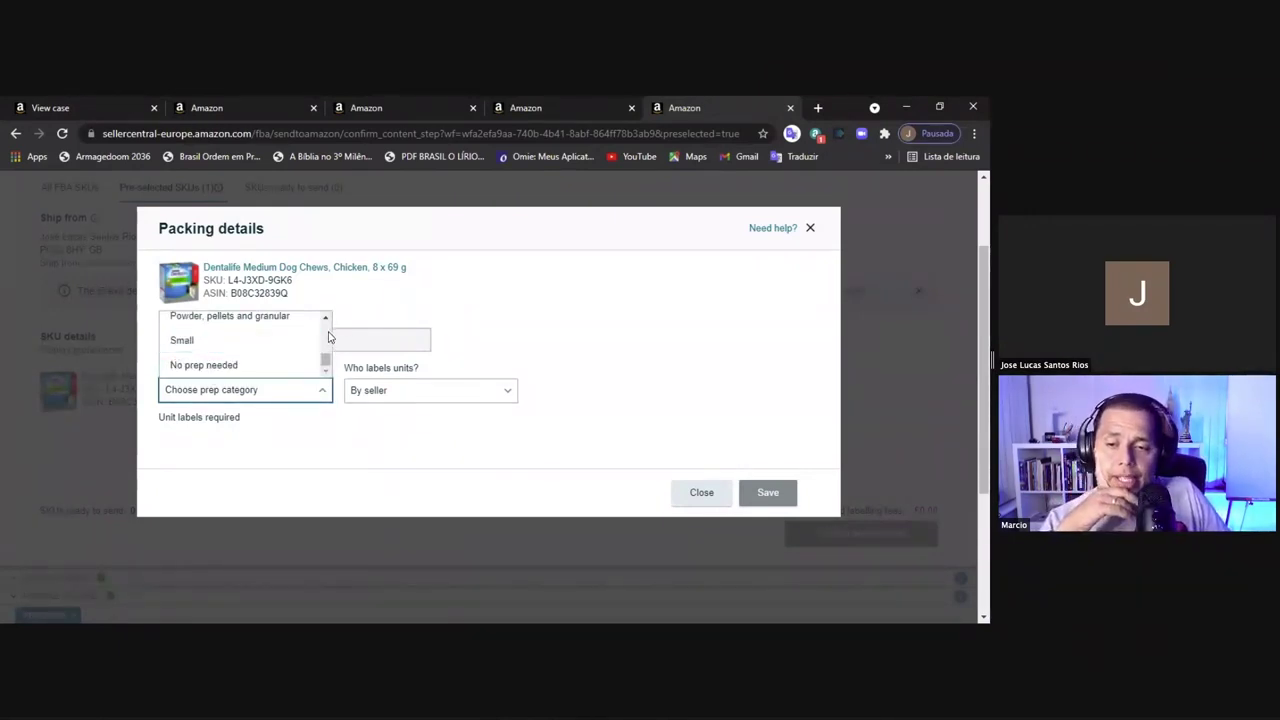
{"action": "scroll", "coordinate": [327, 336], "scroll_direction": "up", "scroll_amount": 5}
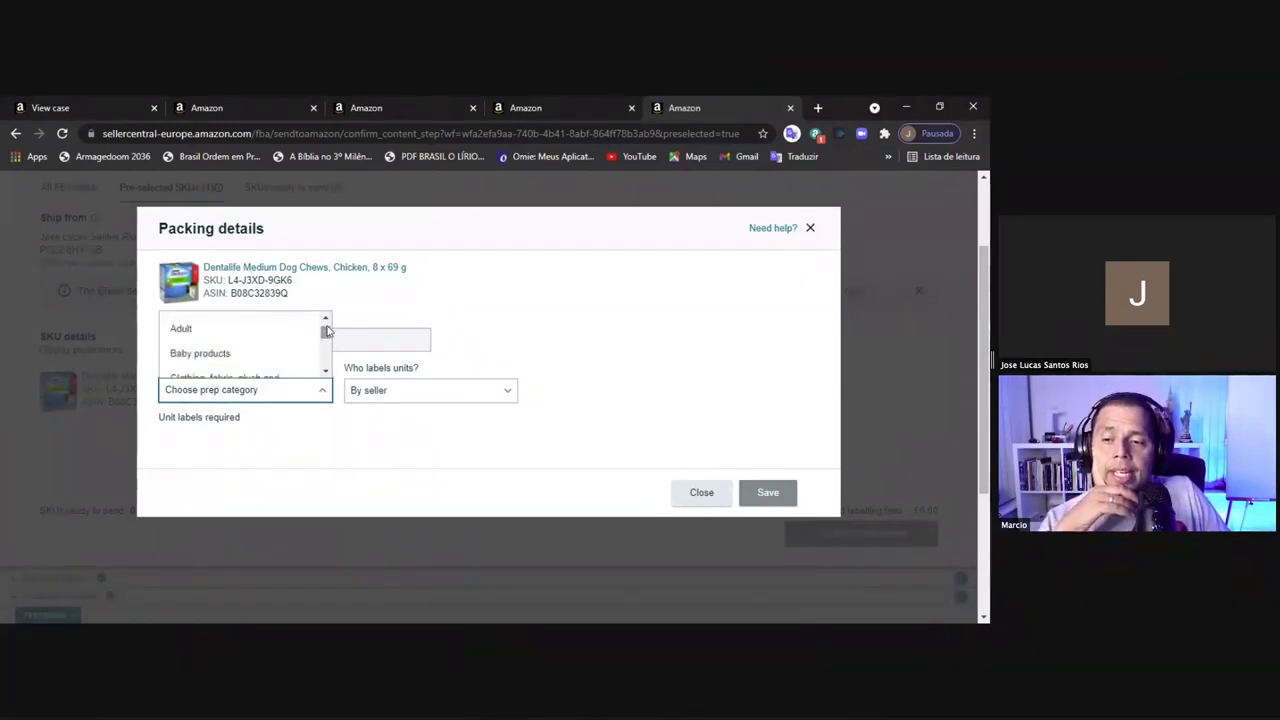
{"action": "left_click", "coordinate": [325, 322]}
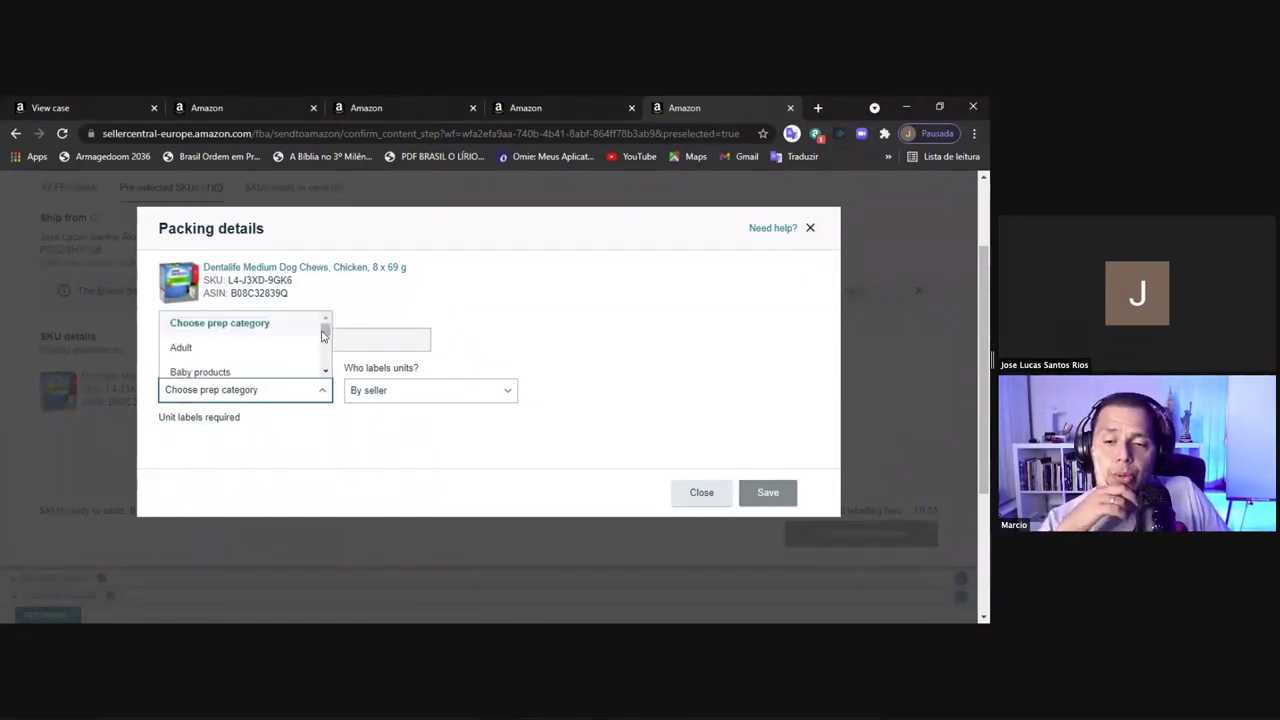
{"action": "left_click", "coordinate": [325, 372]}
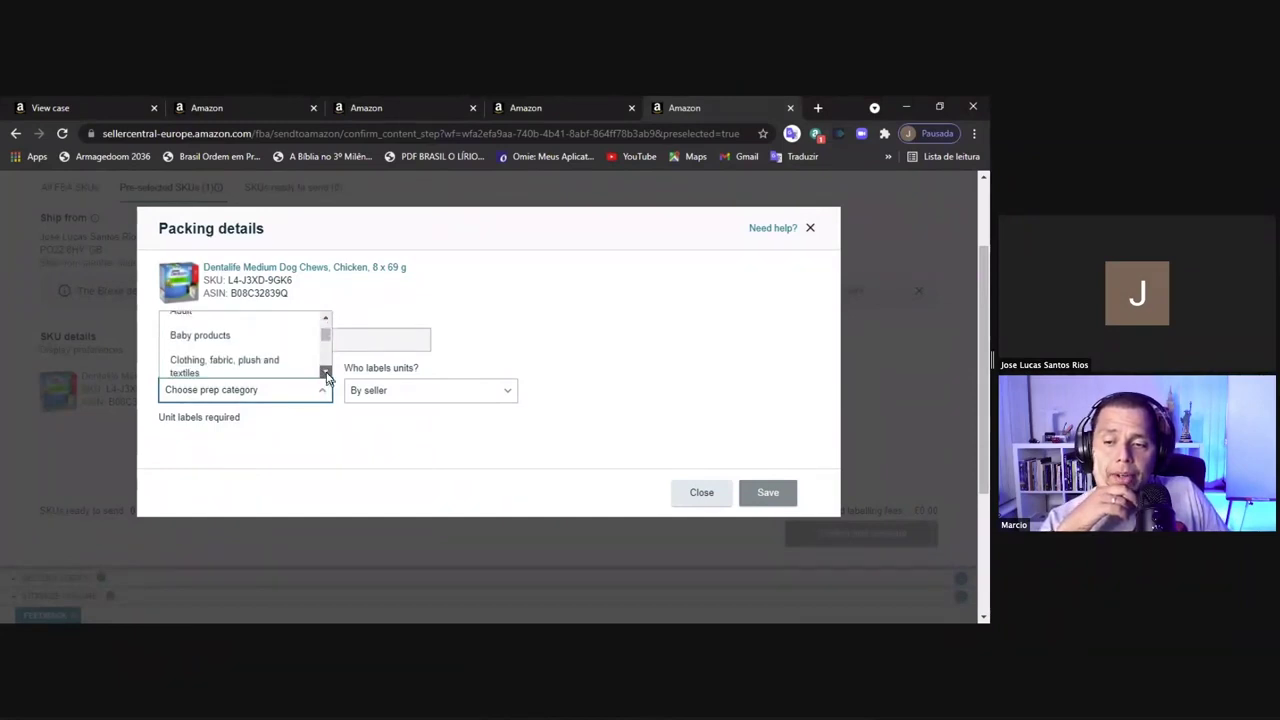
{"action": "left_click", "coordinate": [325, 372]}
{"action": "left_click", "coordinate": [325, 372]}
{"action": "left_click", "coordinate": [325, 372]}
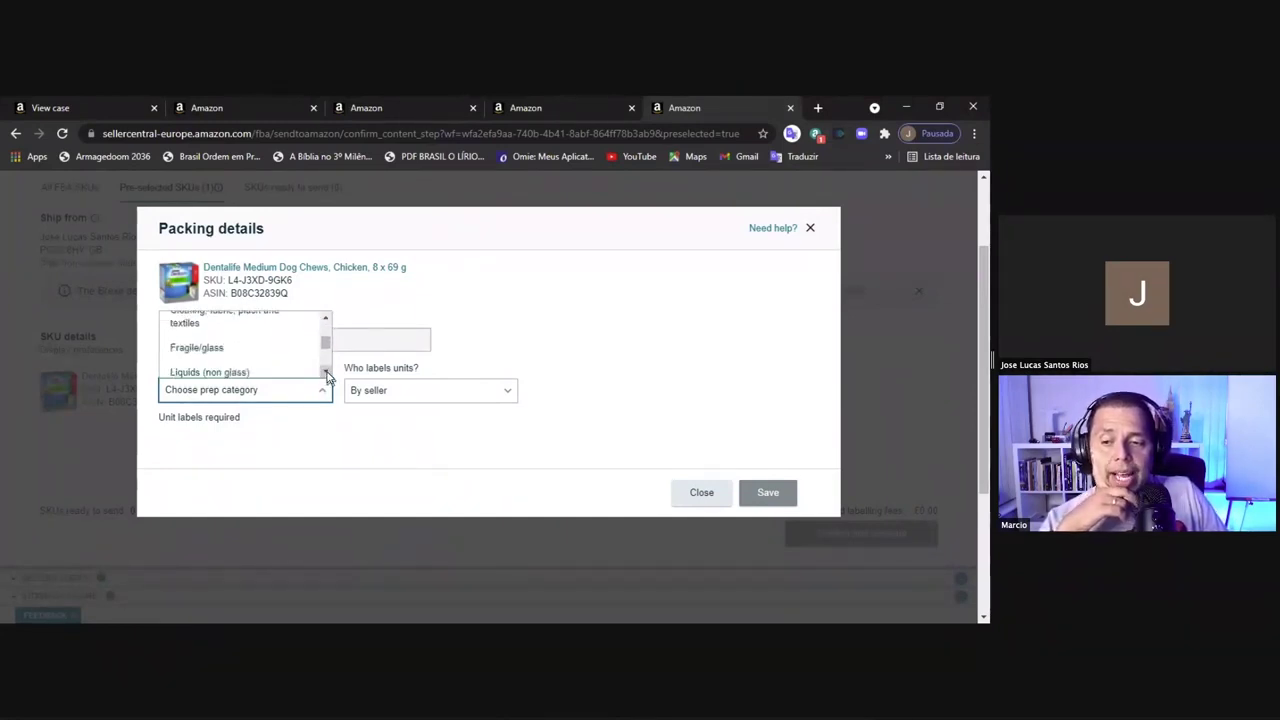
{"action": "left_click", "coordinate": [325, 372]}
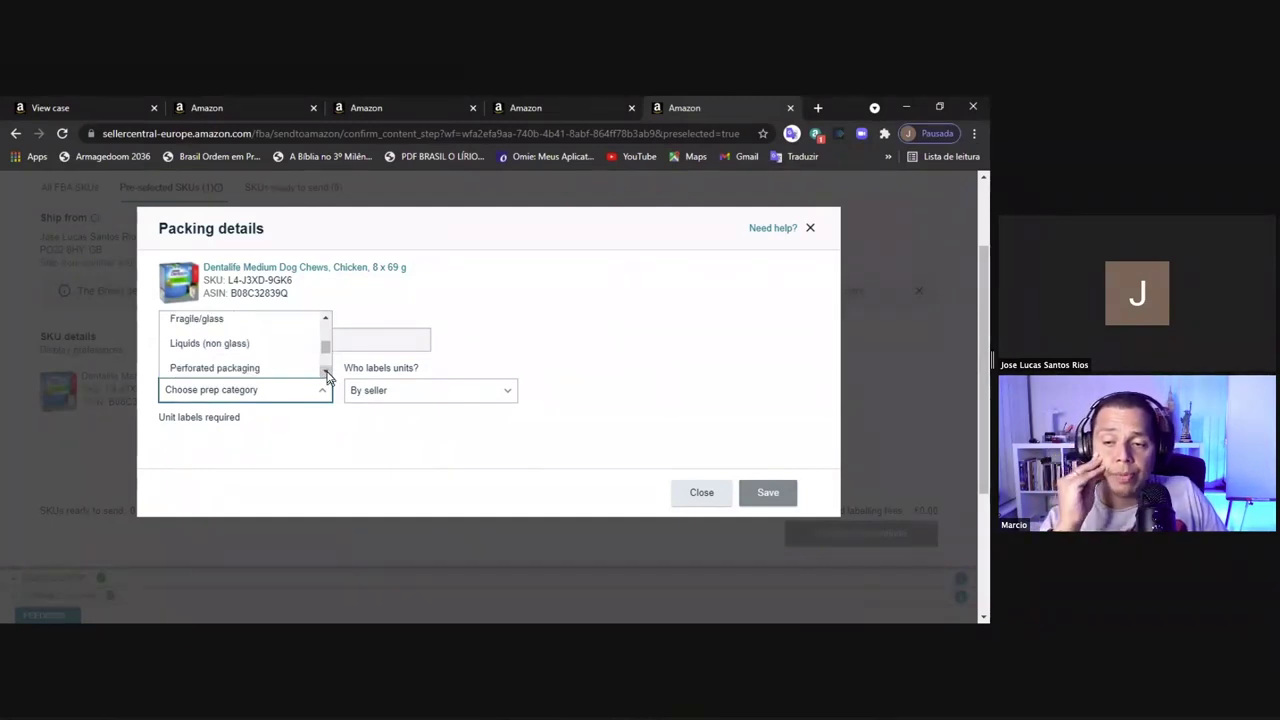
{"action": "left_click", "coordinate": [325, 372]}
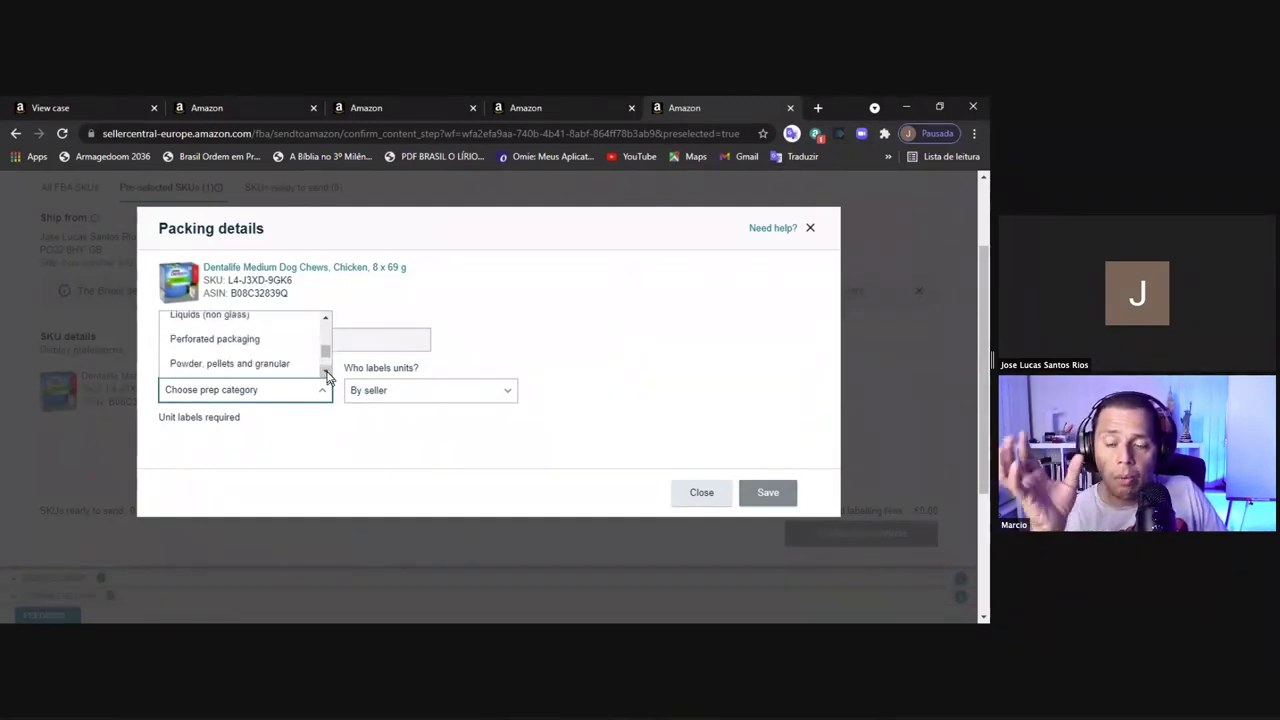
{"action": "left_click", "coordinate": [325, 372]}
{"action": "left_click", "coordinate": [325, 372]}
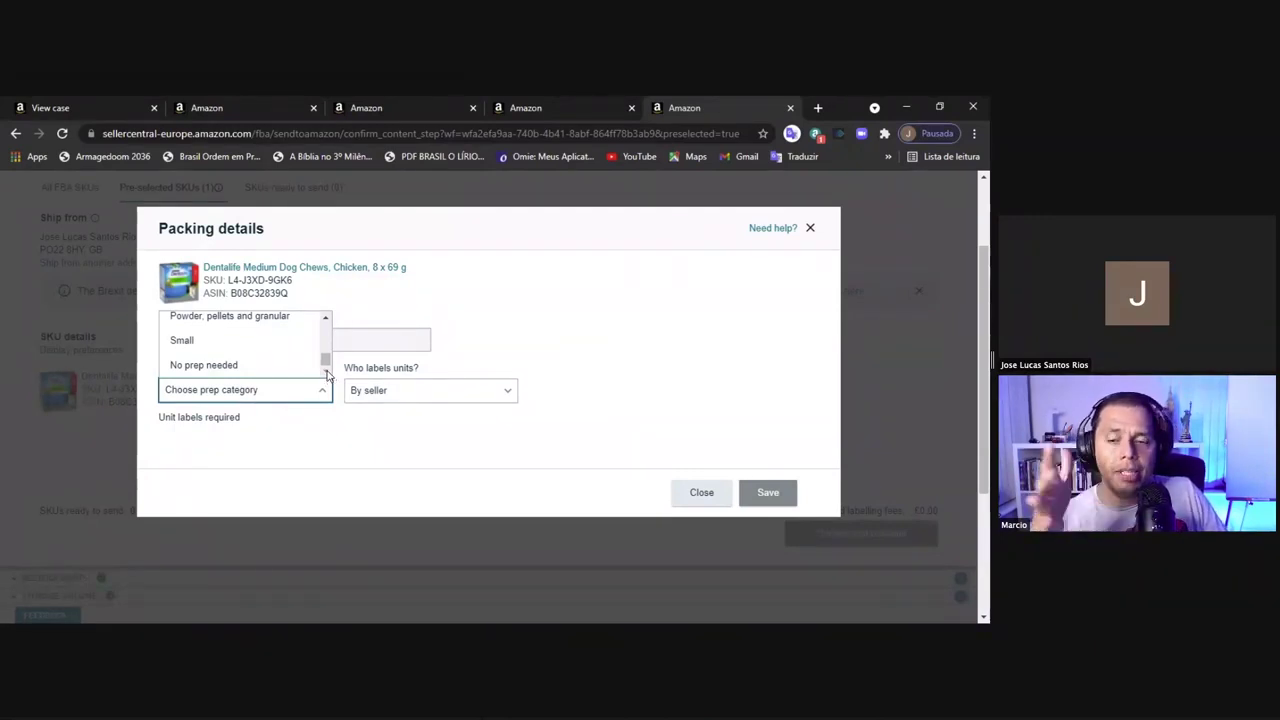
{"action": "left_click", "coordinate": [210, 366]}
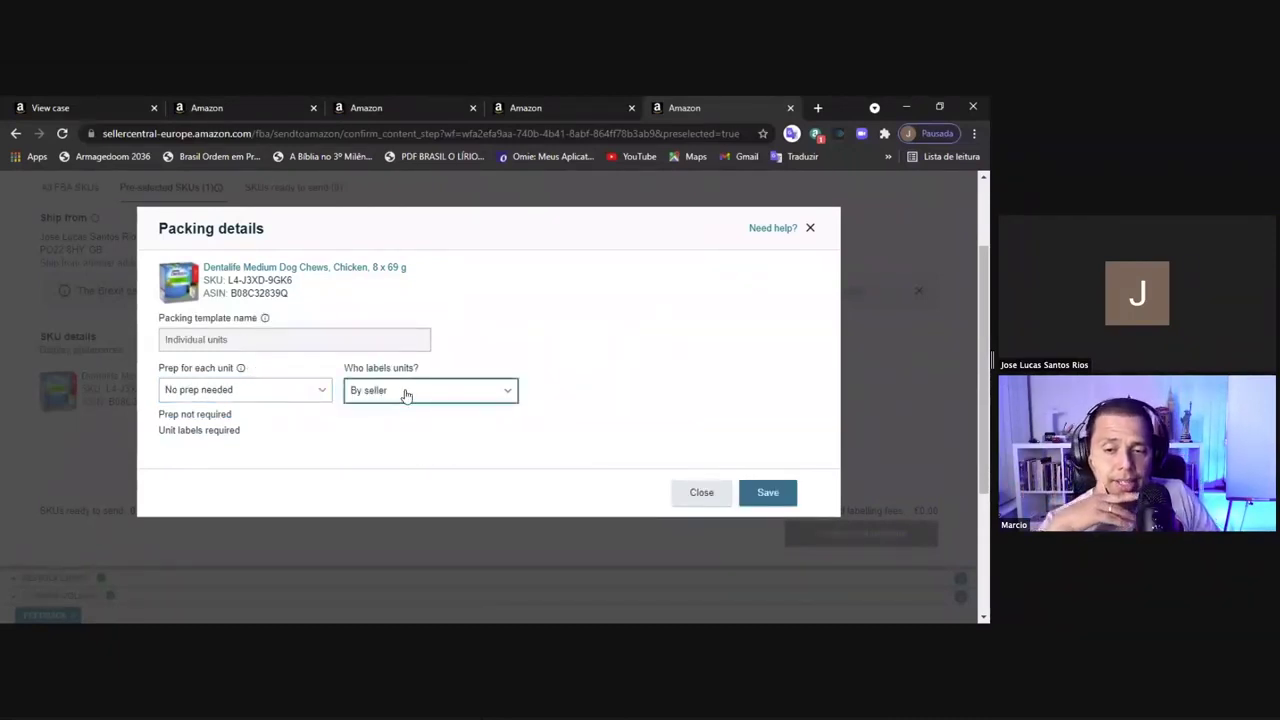
Keep By seller for unit labelling and save the packing details
{"action": "left_click", "coordinate": [507, 399]}
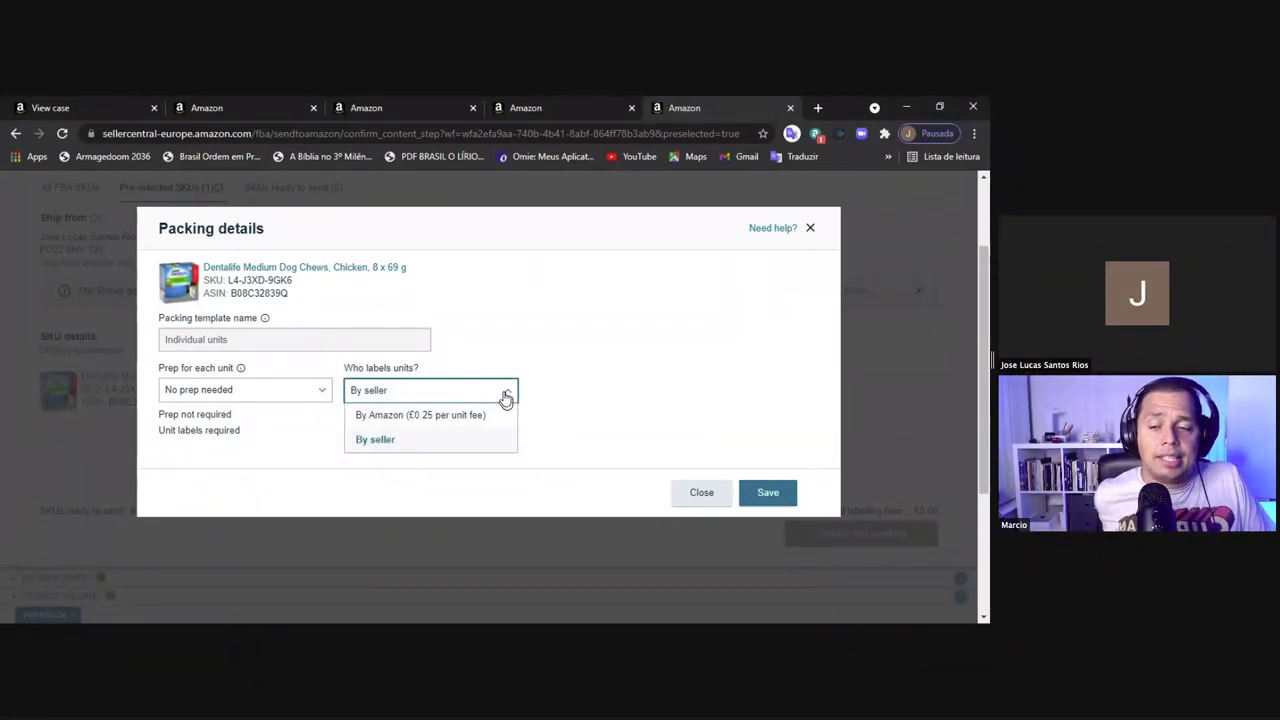
{"action": "left_click", "coordinate": [587, 401]}
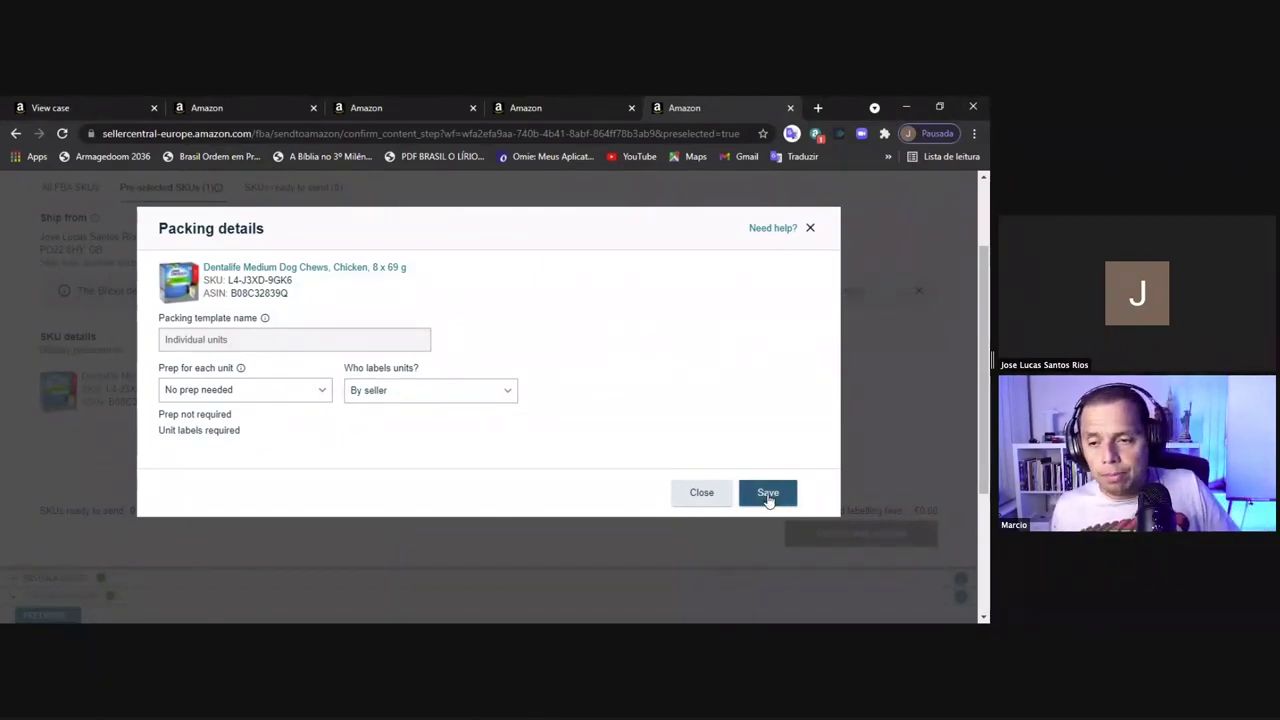
{"action": "left_click", "coordinate": [767, 496]}
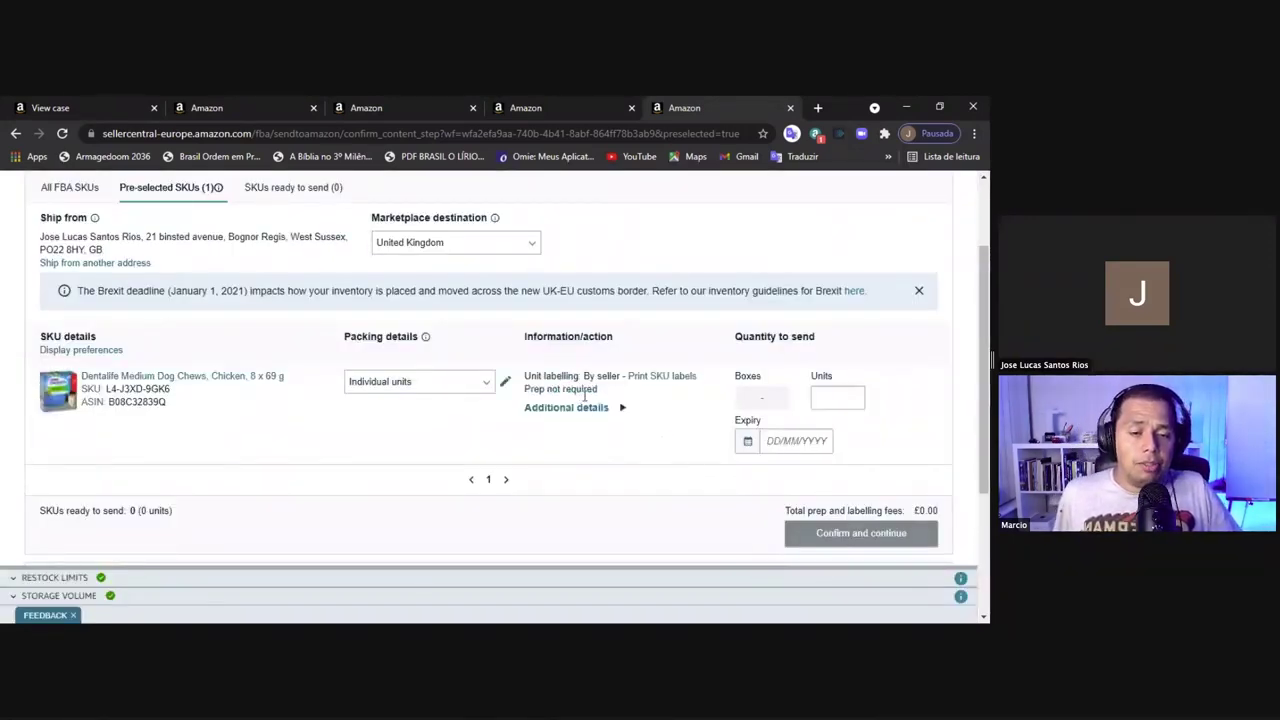
Print 9 SKU labels for the Dentalife chews to Labels.pdf and open the download
{"action": "left_click", "coordinate": [653, 386]}
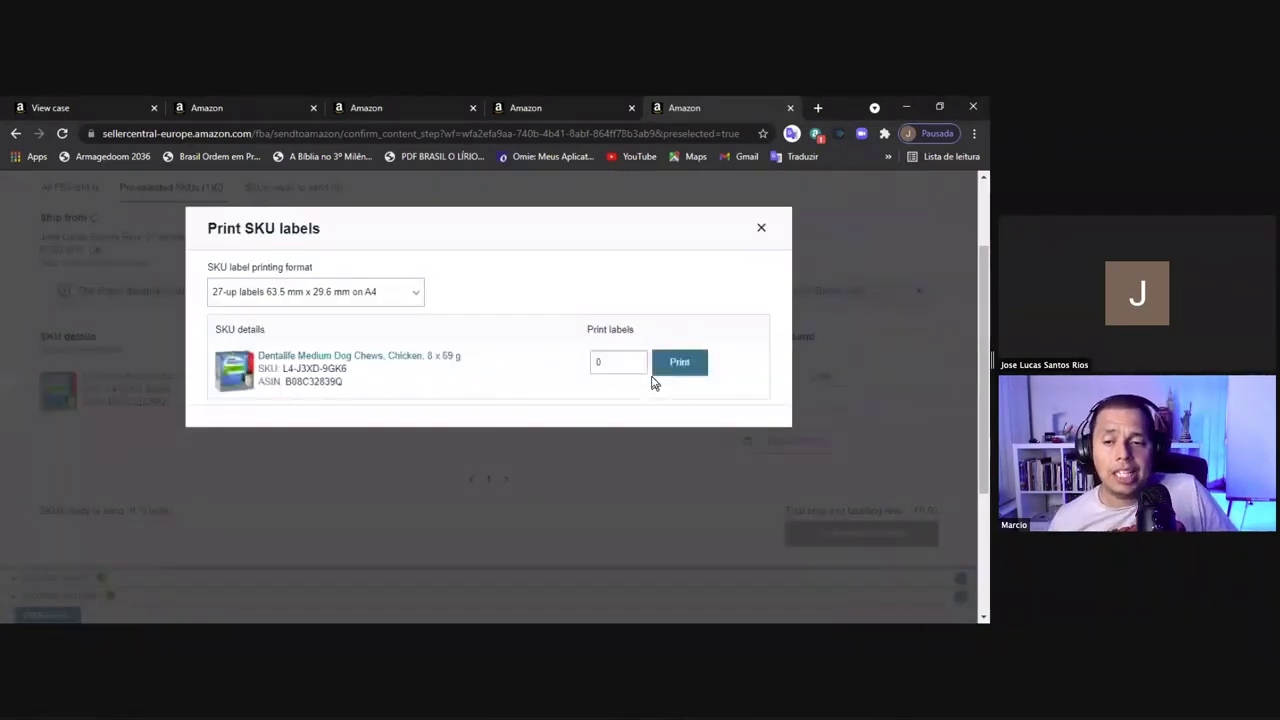
{"action": "left_click", "coordinate": [597, 363]}
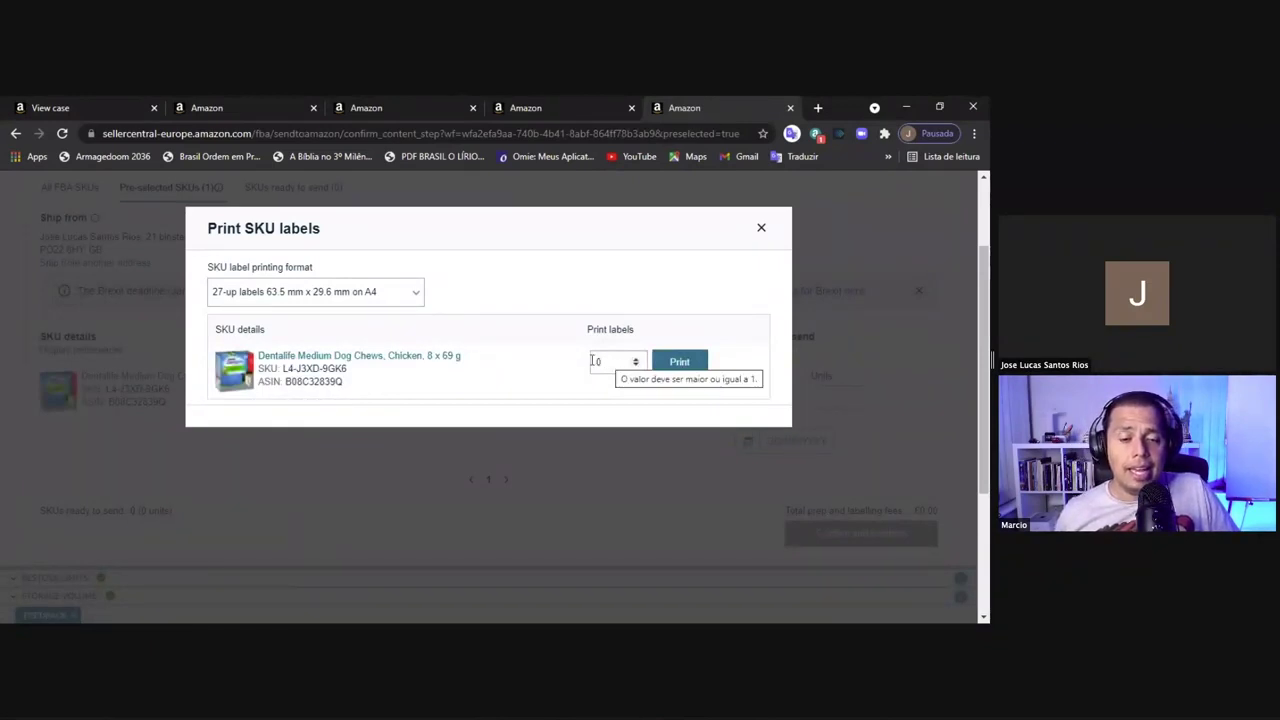
{"action": "double_click", "coordinate": [594, 362]}
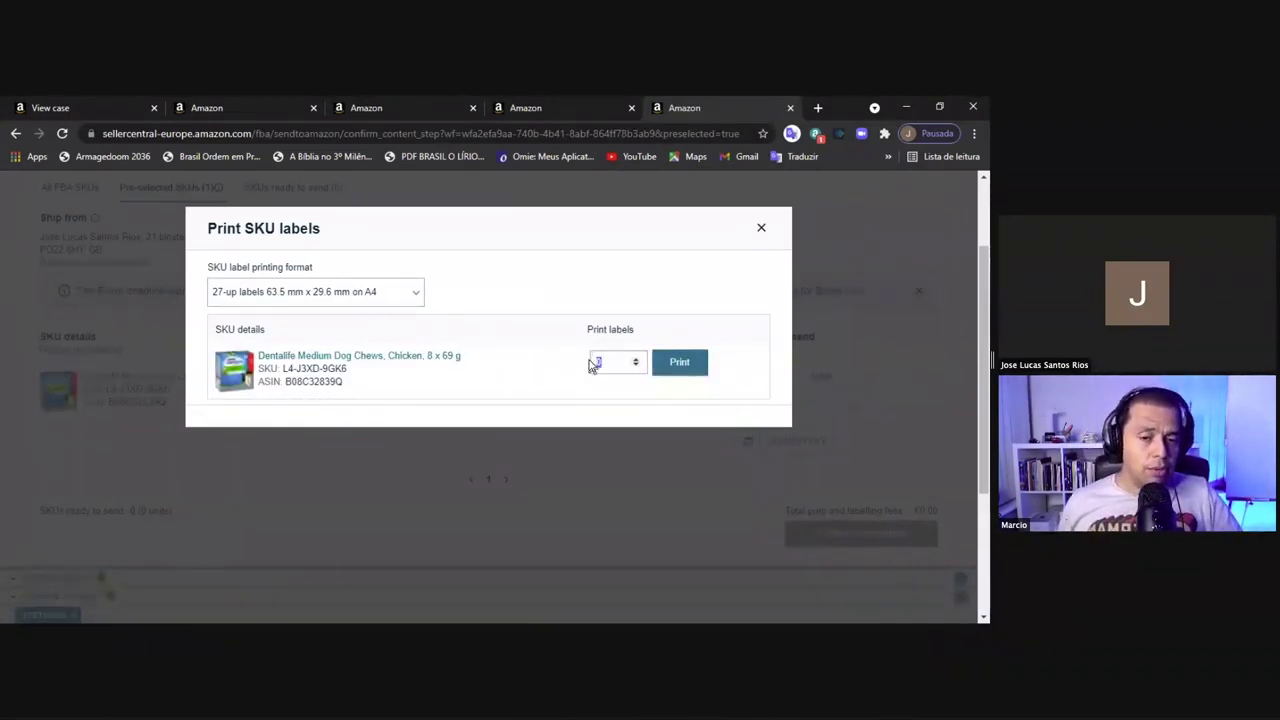
{"action": "left_click", "coordinate": [680, 364]}
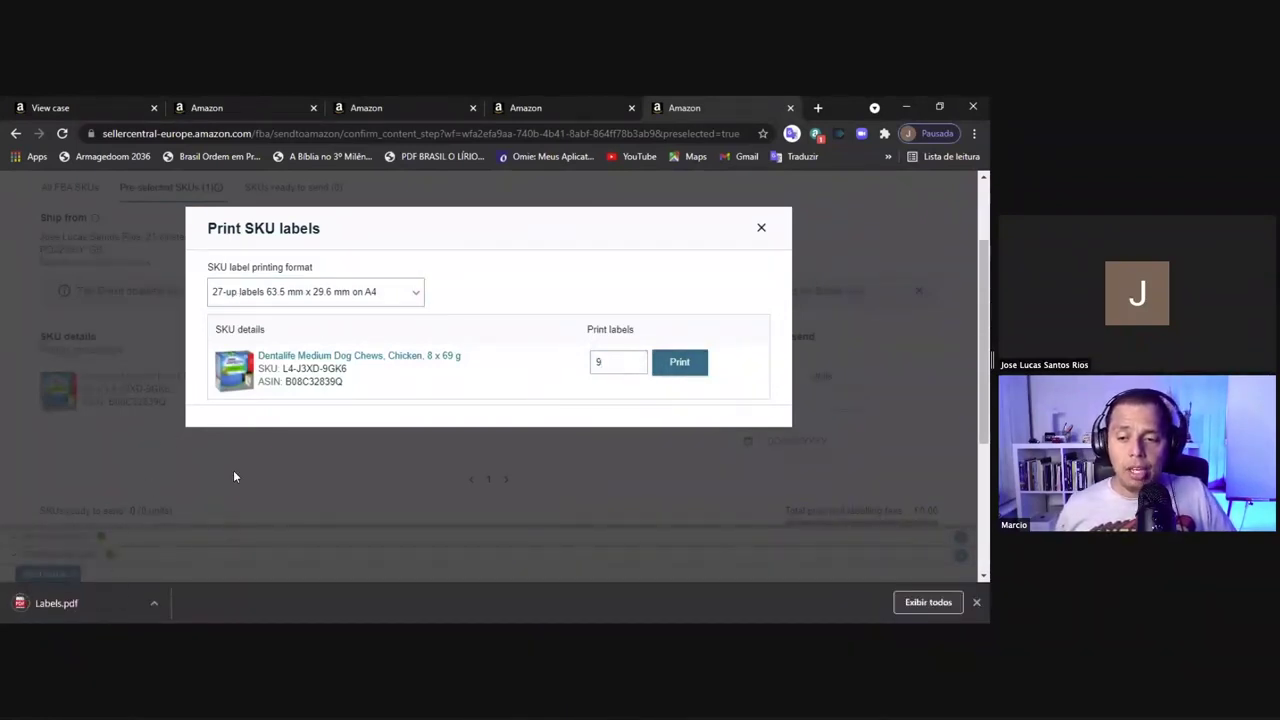
{"action": "left_click", "coordinate": [57, 603]}
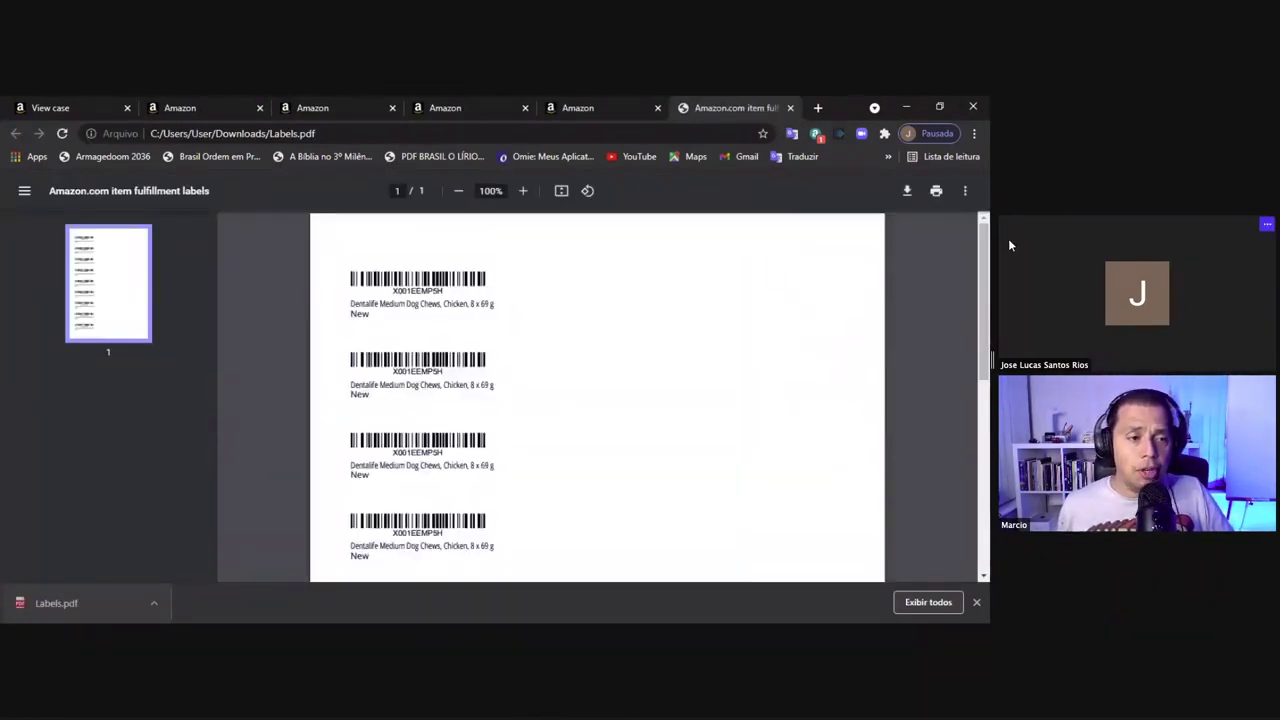
Scroll through the Labels.pdf barcode sheet, then return to the Seller Central shipment tab
{"action": "left_click_drag", "start_coordinate": [980, 273], "coordinate": [978, 576]}
{"action": "left_click_drag", "start_coordinate": [988, 434], "coordinate": [891, 289]}
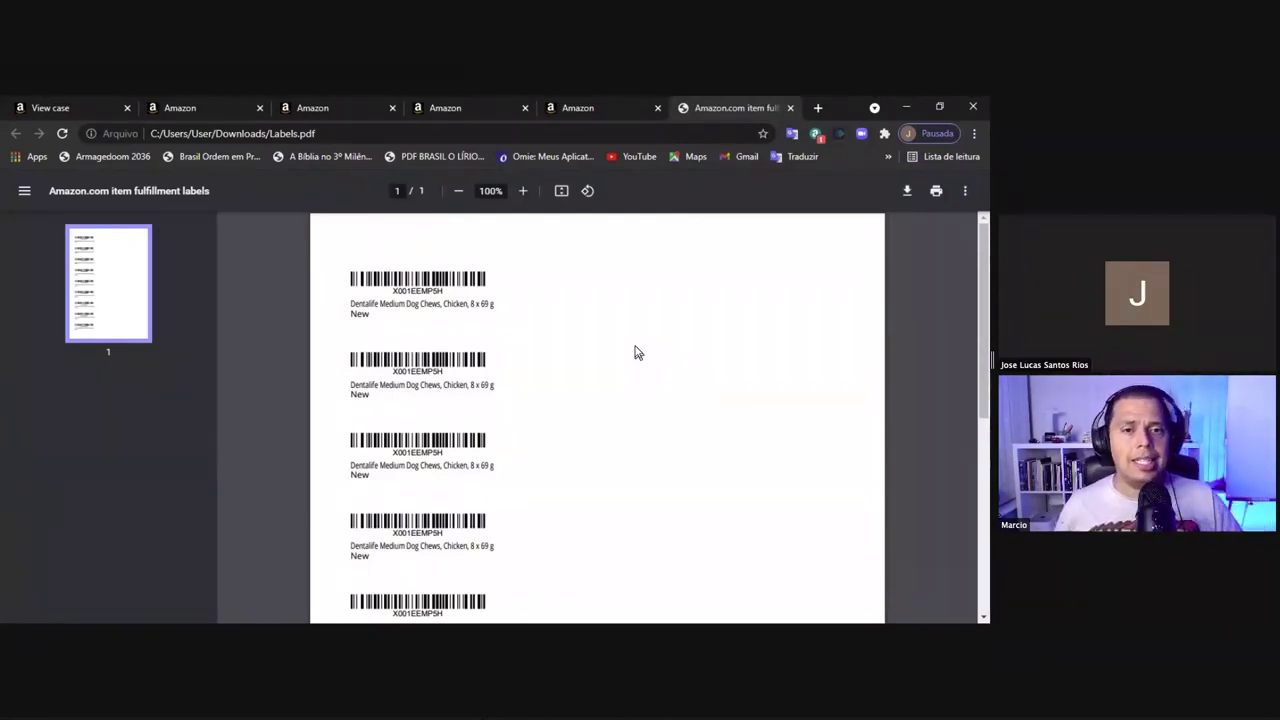
{"action": "left_click", "coordinate": [578, 110]}
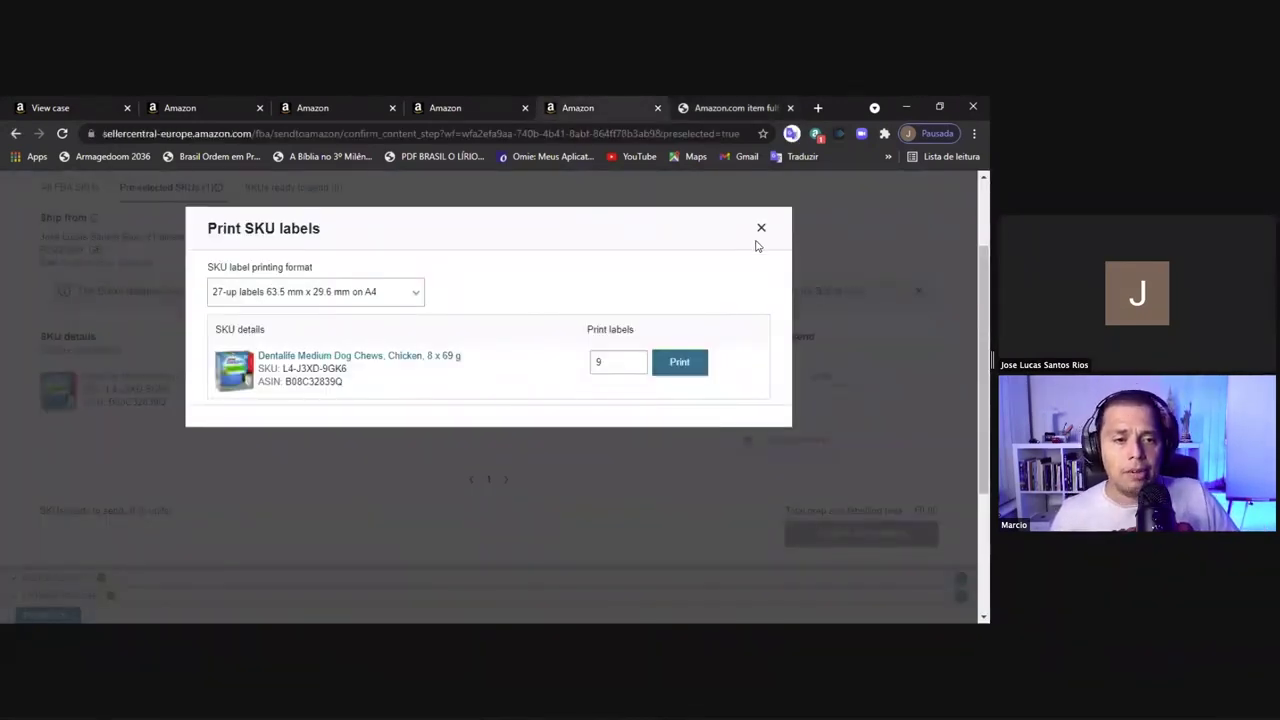
Close the Print SKU labels dialog and enter 9 as the units to send
{"action": "left_click", "coordinate": [762, 230]}
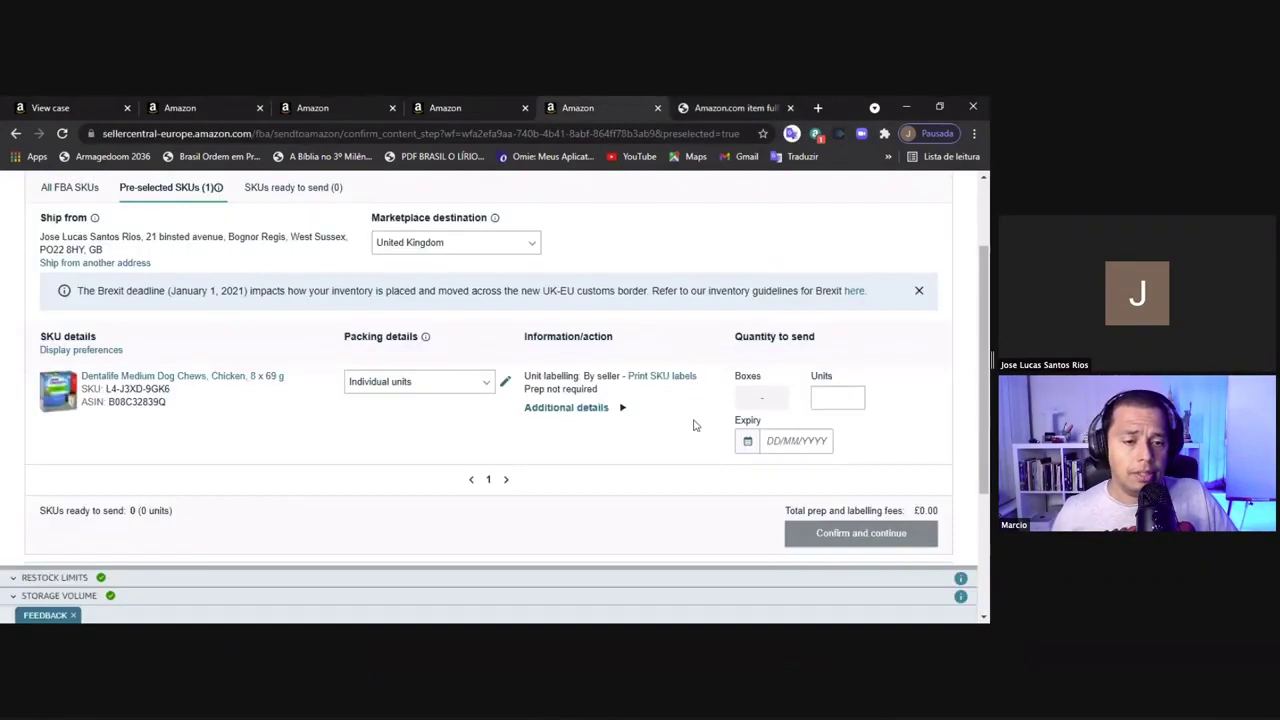
{"action": "left_click", "coordinate": [849, 397]}
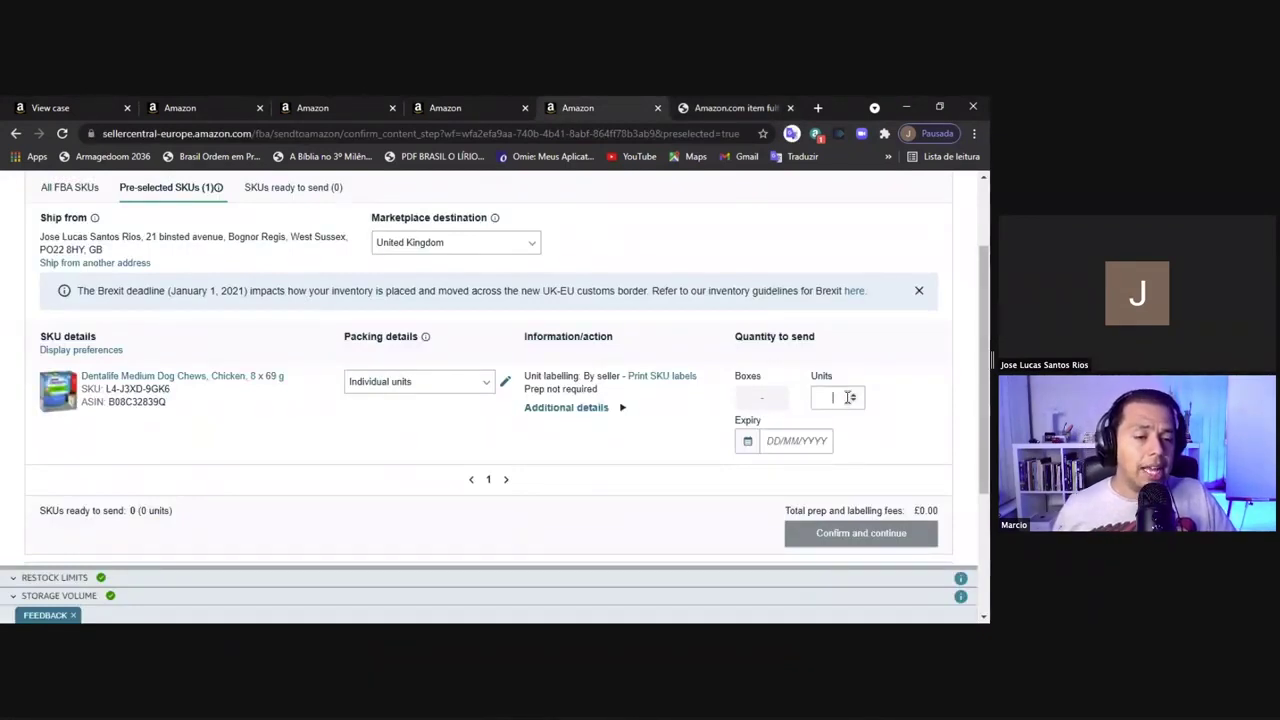
{"action": "type", "text": "9"}
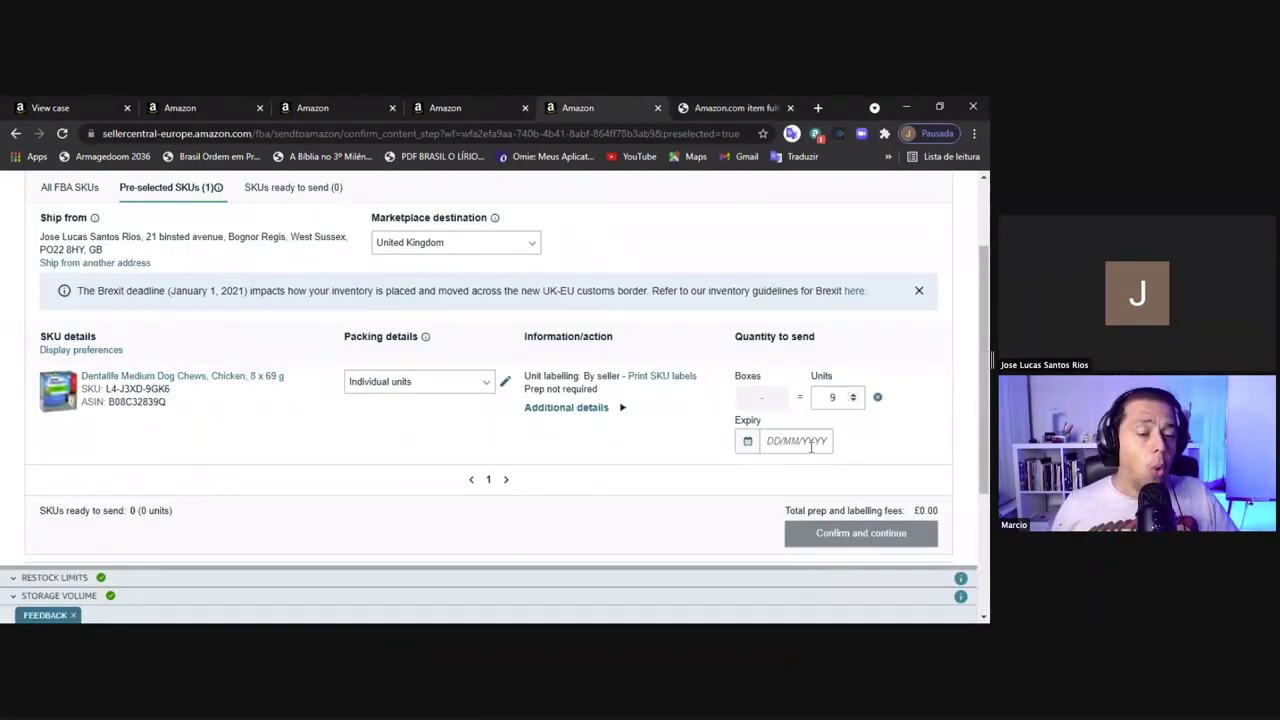
{"action": "left_click", "coordinate": [788, 441]}
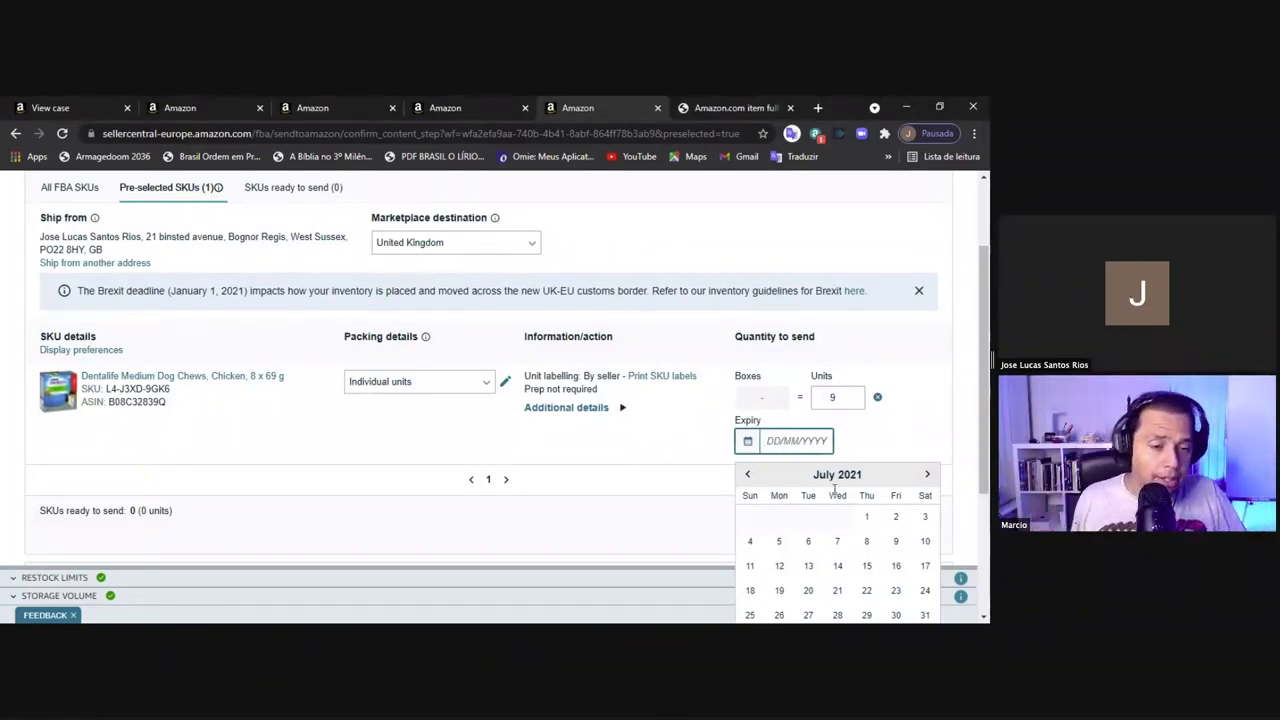
Set the expiry date to 10/04/2022 and mark the Dentalife SKU Ready to pack
{"action": "type", "text": "10"}
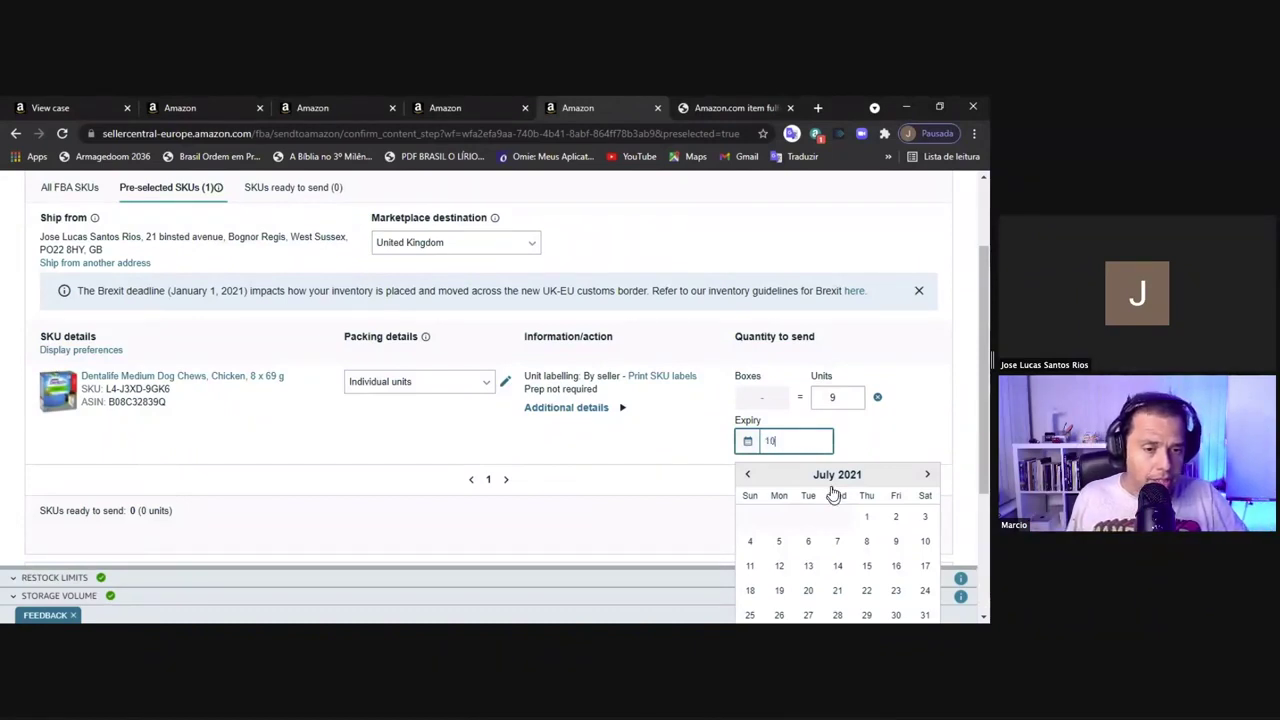
{"action": "type", "text": "/04/2022"}
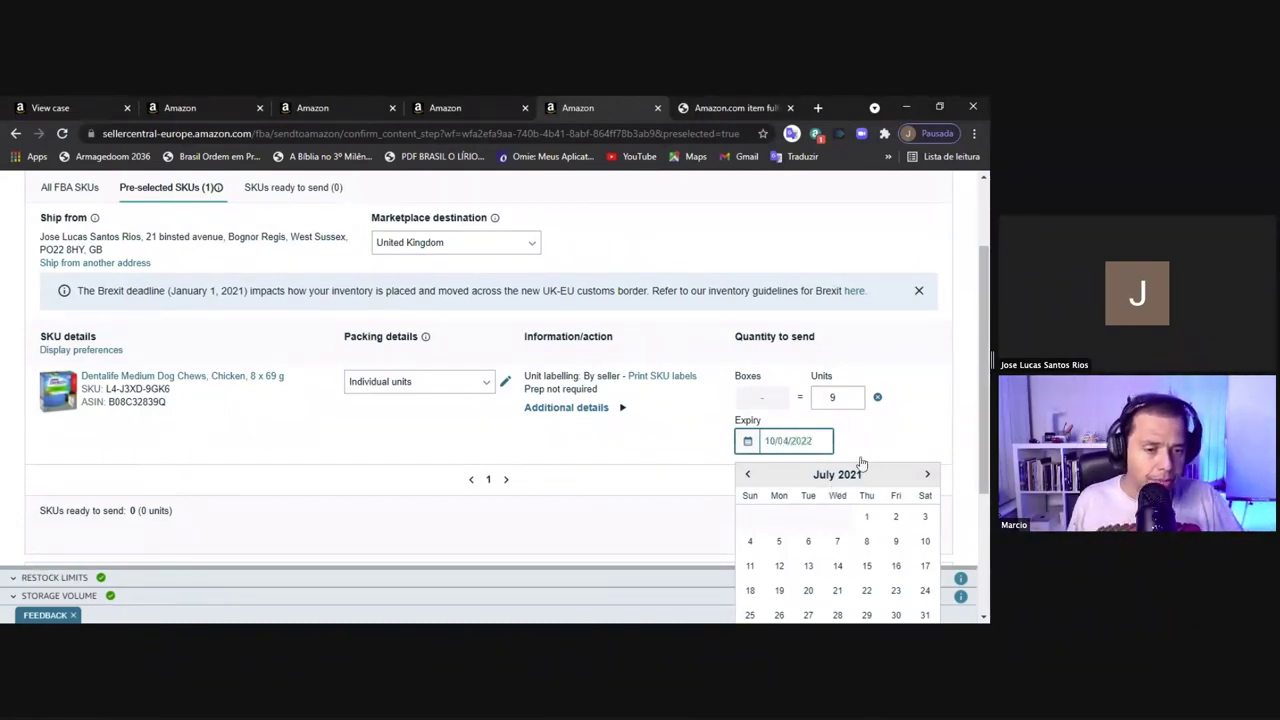
{"action": "left_click", "coordinate": [903, 436]}
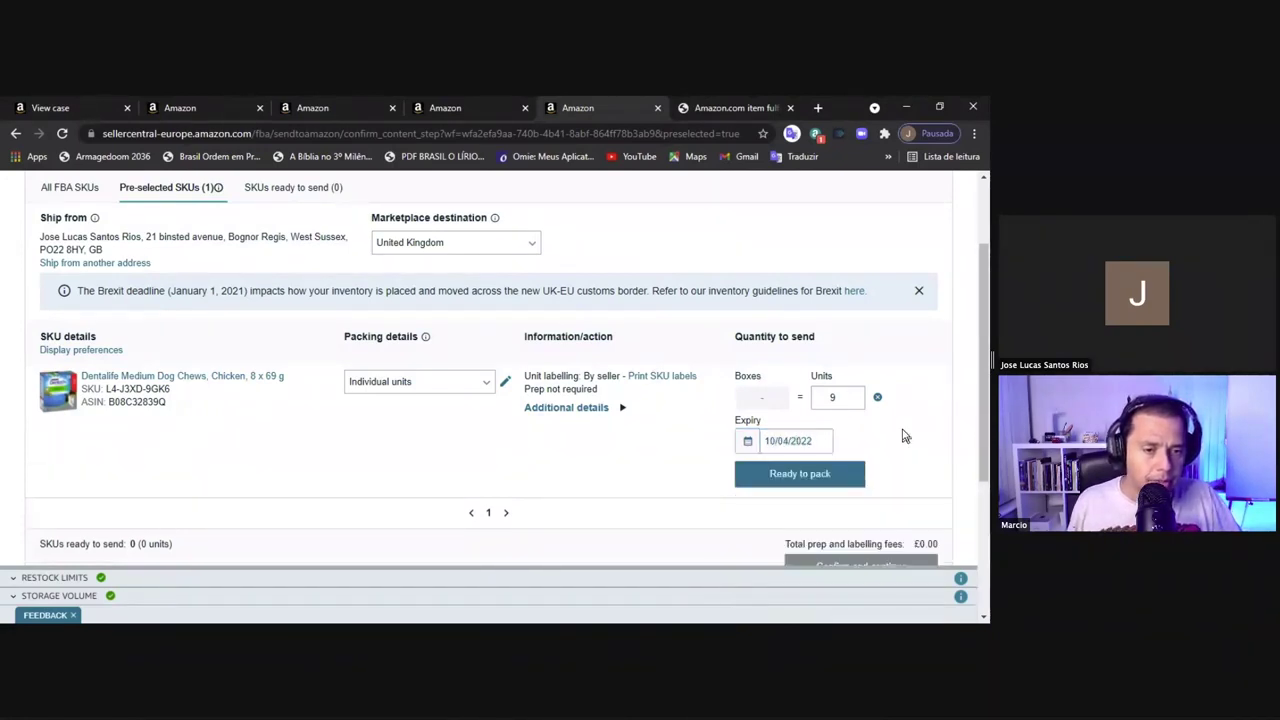
{"action": "left_click", "coordinate": [812, 477]}
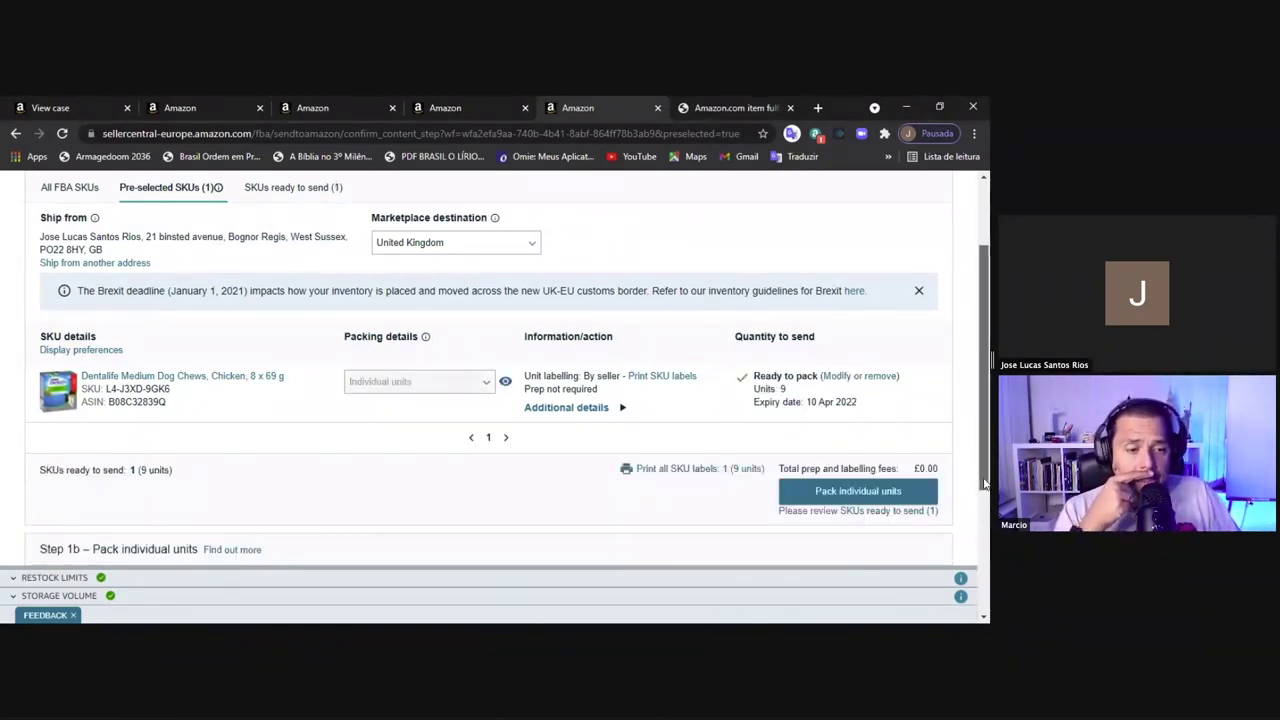
Continue to Pack individual units, showing Pack group 1 with 9 units
{"action": "scroll", "coordinate": [980, 505], "scroll_direction": "down", "scroll_amount": 2}
{"action": "scroll", "coordinate": [980, 530], "scroll_direction": "down", "scroll_amount": 2}
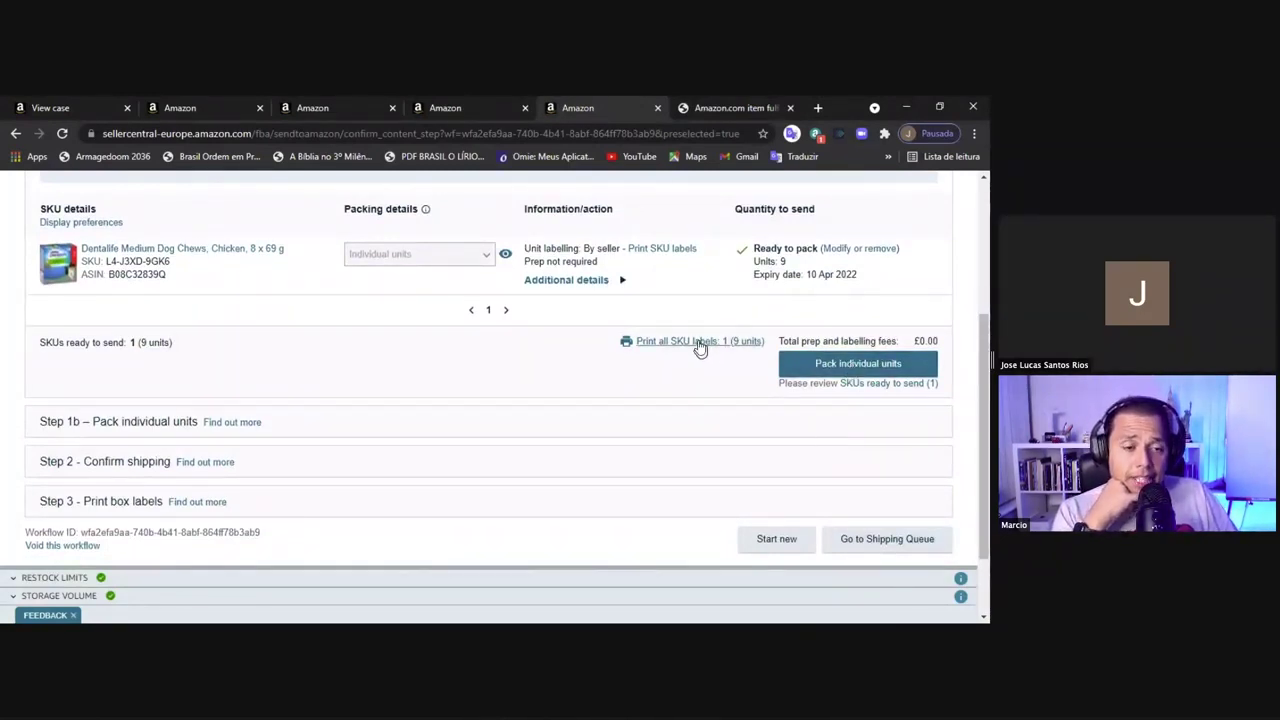
{"action": "left_click", "coordinate": [850, 366]}
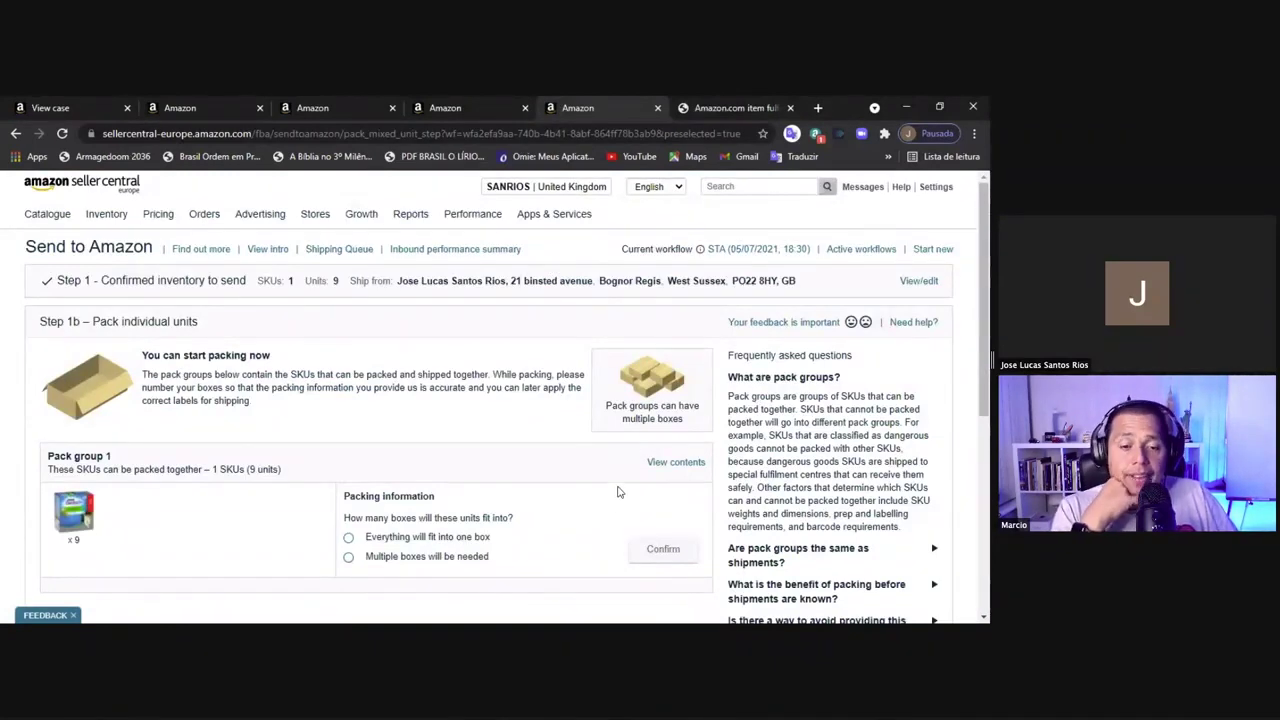
Choose 'Everything will fit into one box' for Pack group 1 and confirm
{"action": "left_click", "coordinate": [984, 618]}
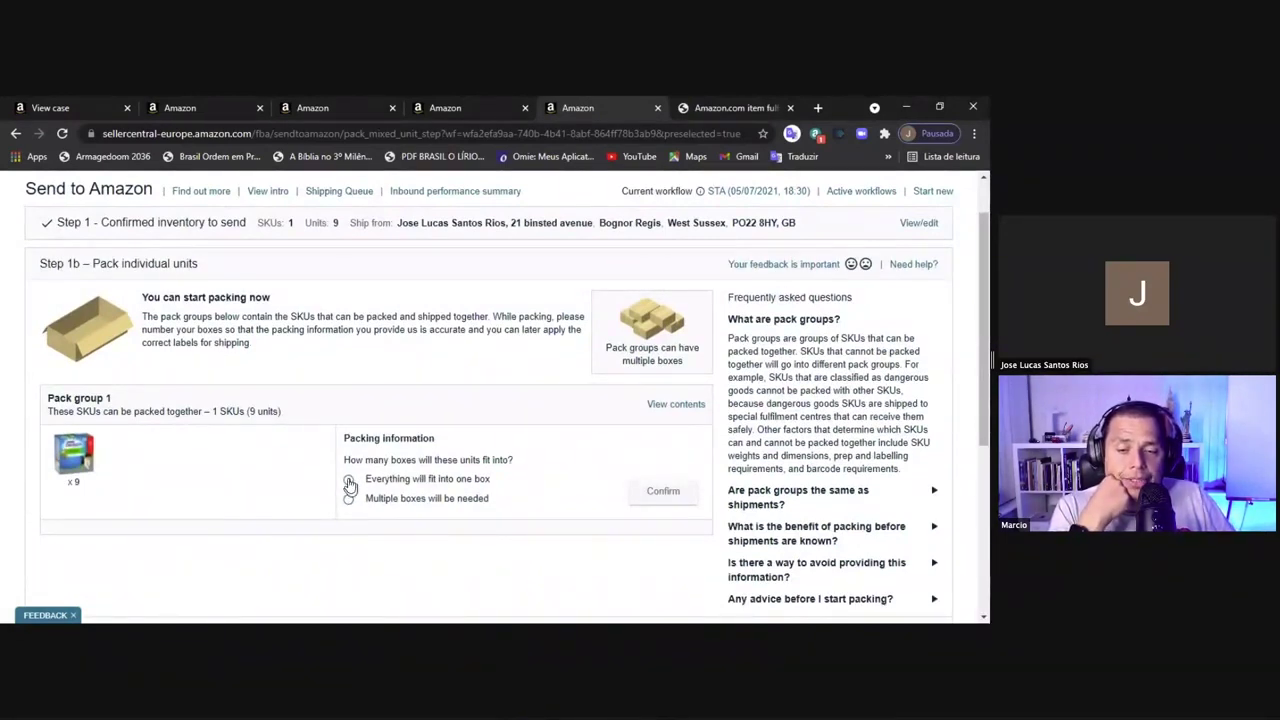
{"action": "left_click", "coordinate": [349, 481]}
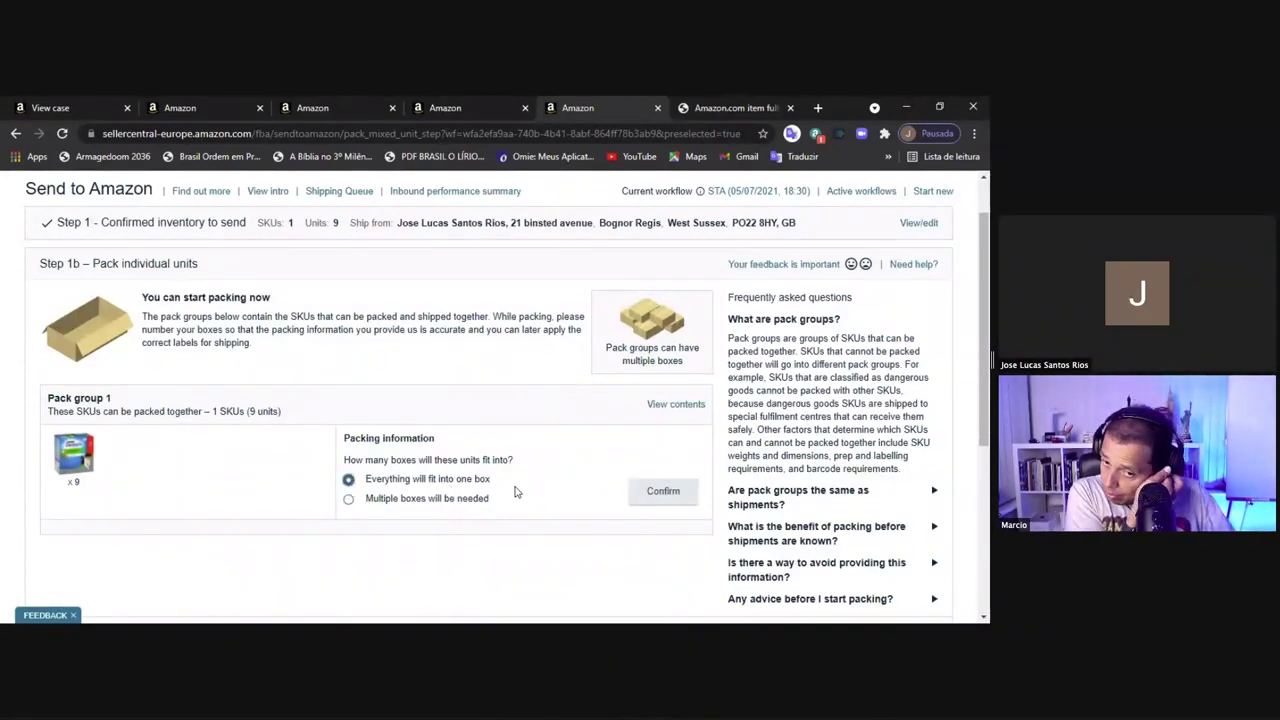
{"action": "left_click", "coordinate": [684, 503]}
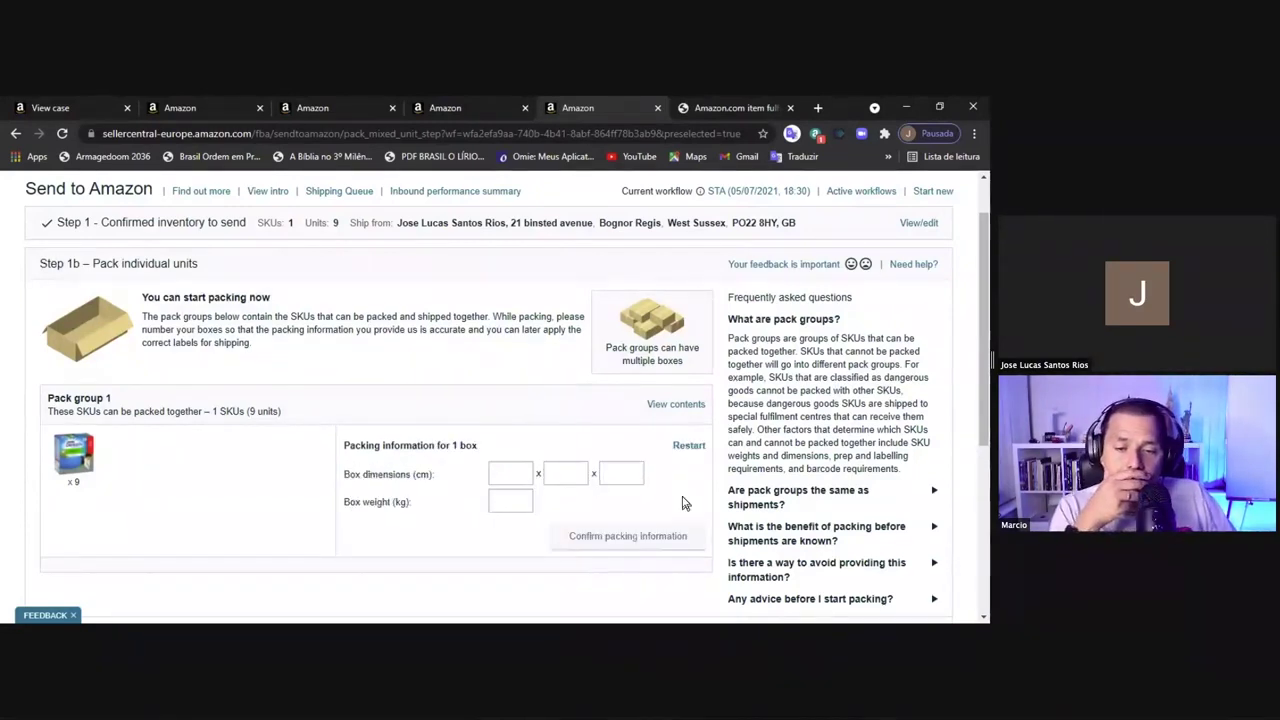